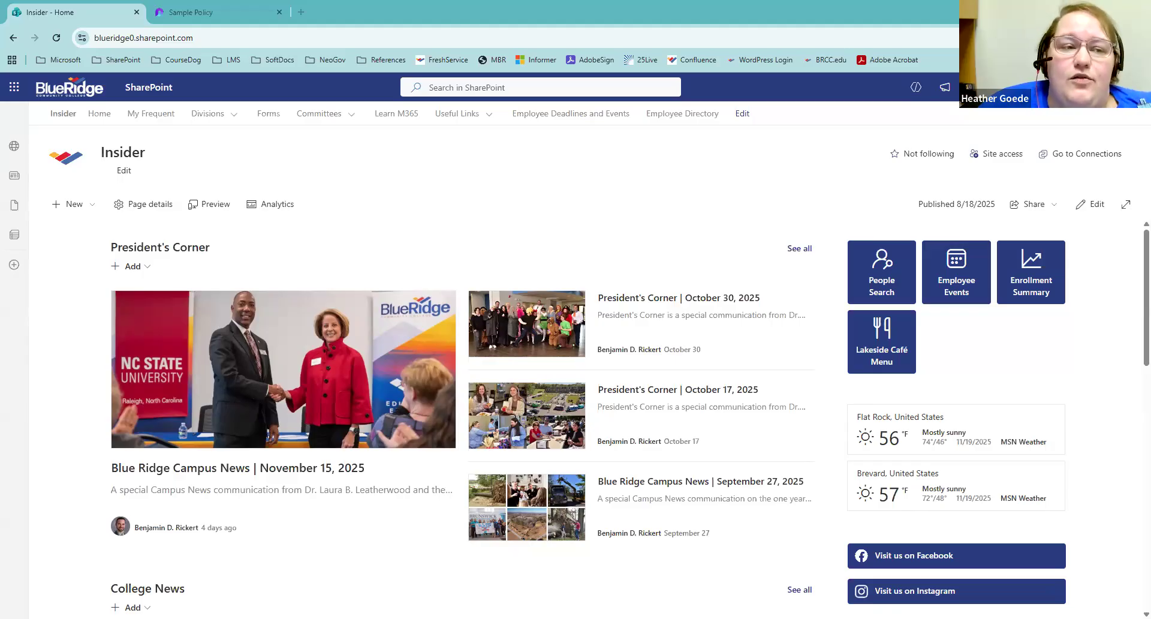
# Step: Open the complete list of Microsoft 365 apps, starting from the app launcher on the Insider site
pyautogui.click(14, 90)
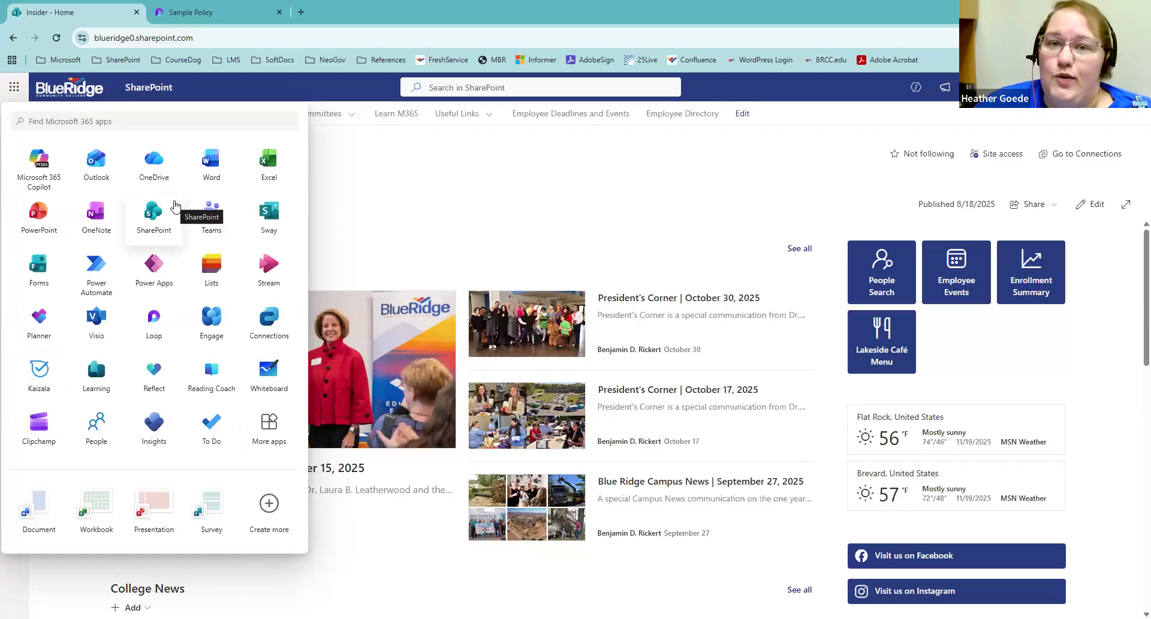
pyautogui.click(74, 121)
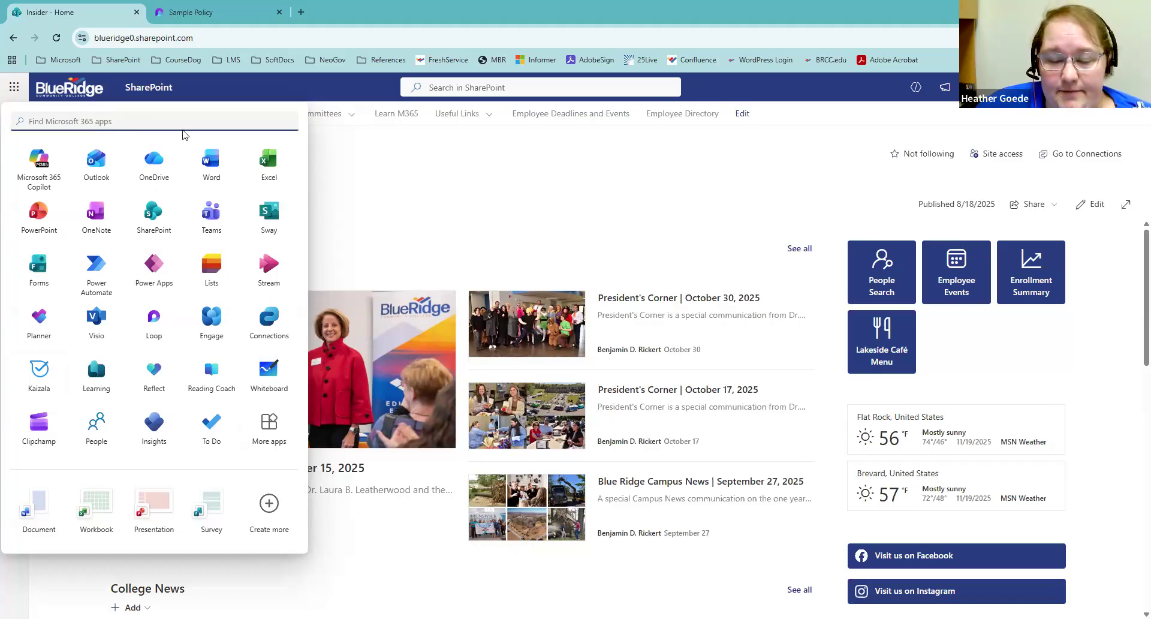
pyautogui.click(278, 447)
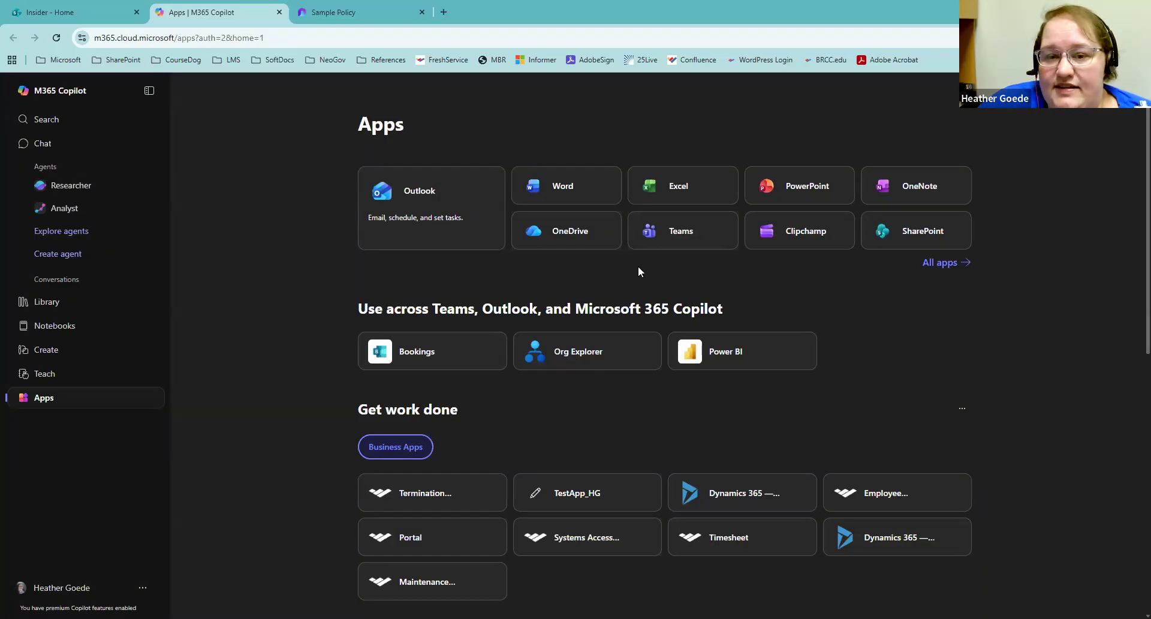
pyautogui.click(940, 263)
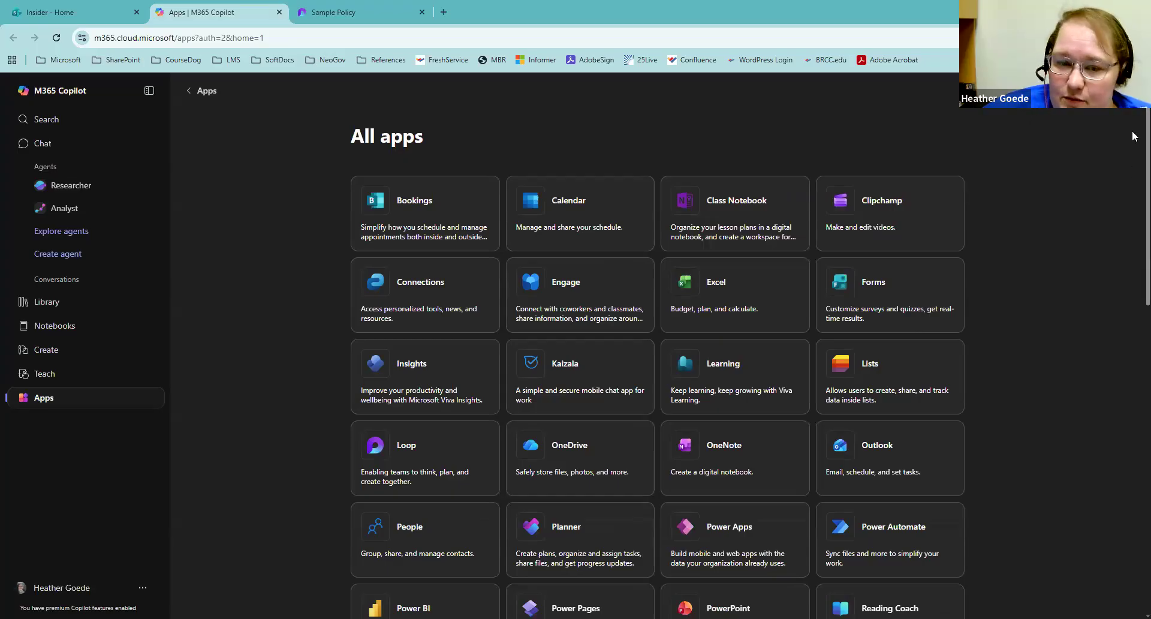
# Step: Look through the list of all apps and open Loop
pyautogui.scroll(-2, 1132, 144)
pyautogui.scroll(-6, 1133, 208)
pyautogui.scroll(5, 1109, 275)
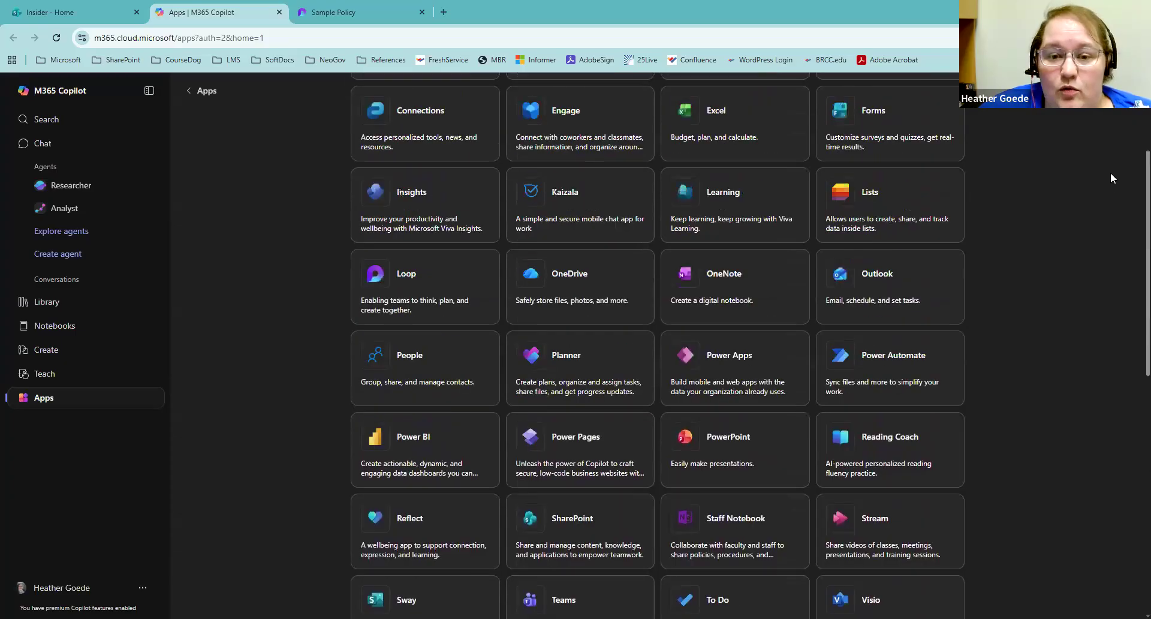
pyautogui.scroll(1, 1111, 178)
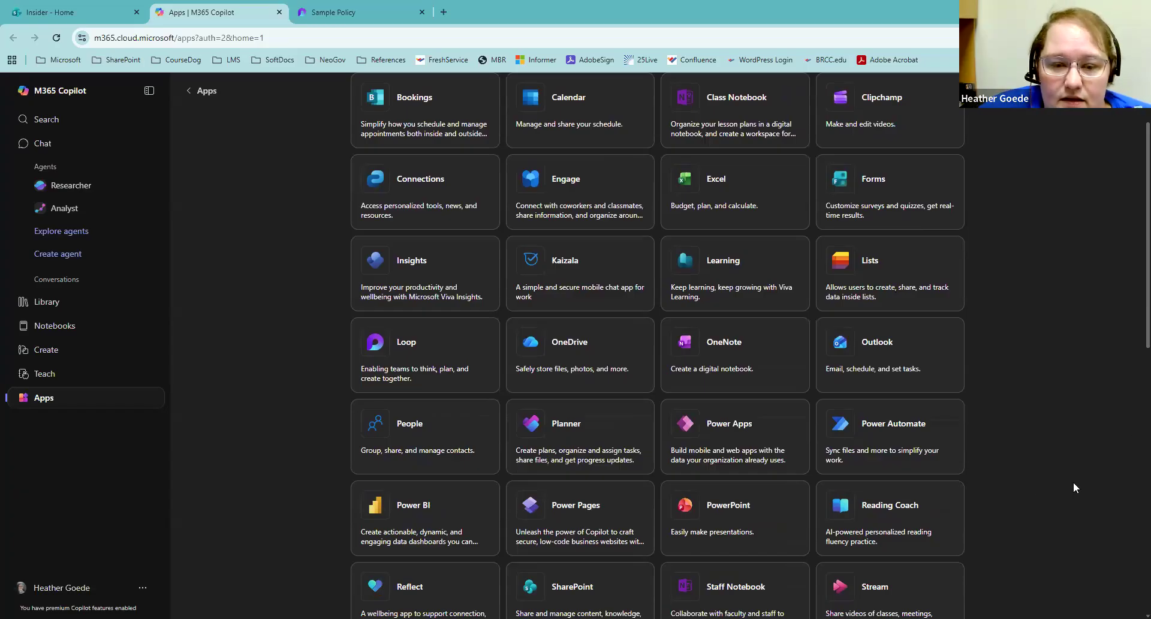
pyautogui.click(422, 354)
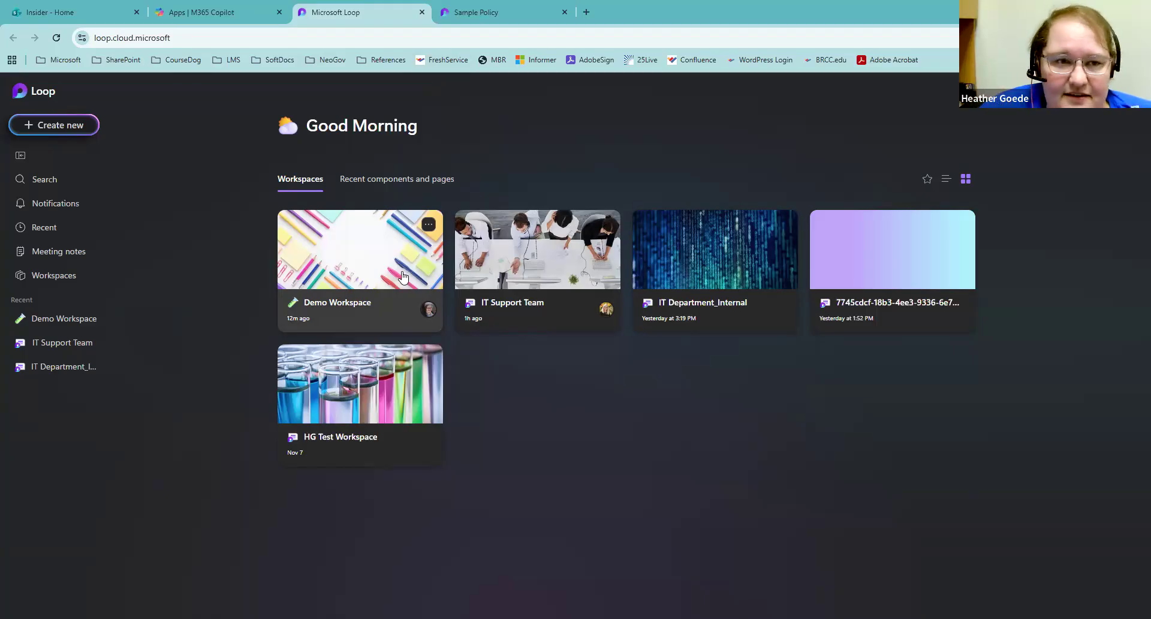
# Step: Review the member list of the Demo Workspace from the Sample Policy page's sharing options and return to the Loop home page
pyautogui.click(476, 18)
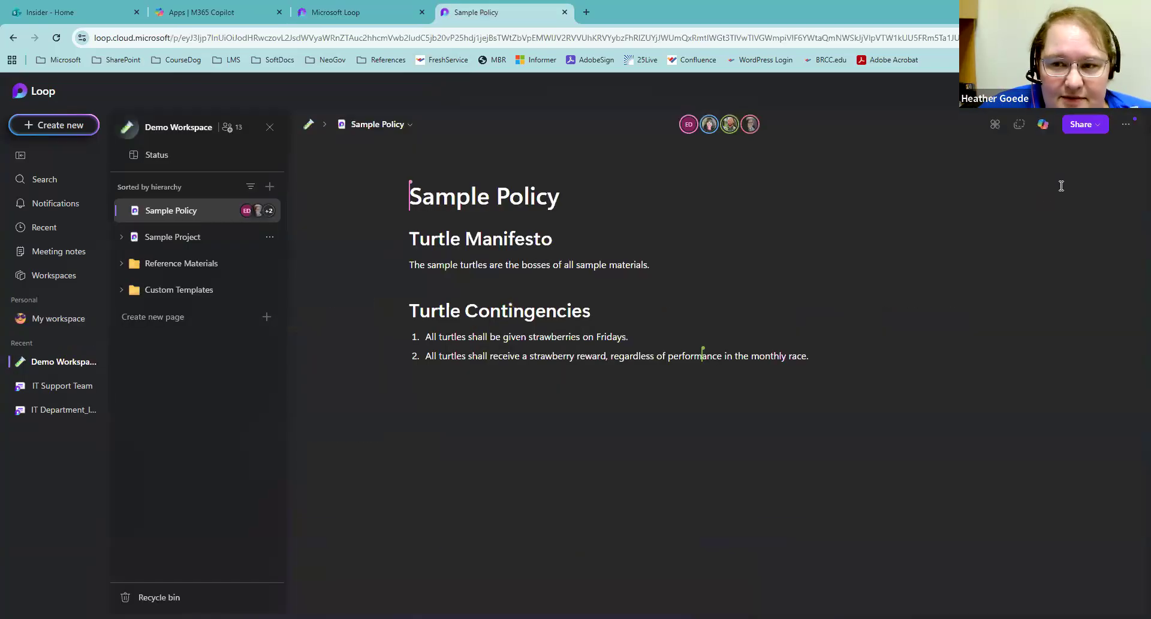
pyautogui.click(1082, 125)
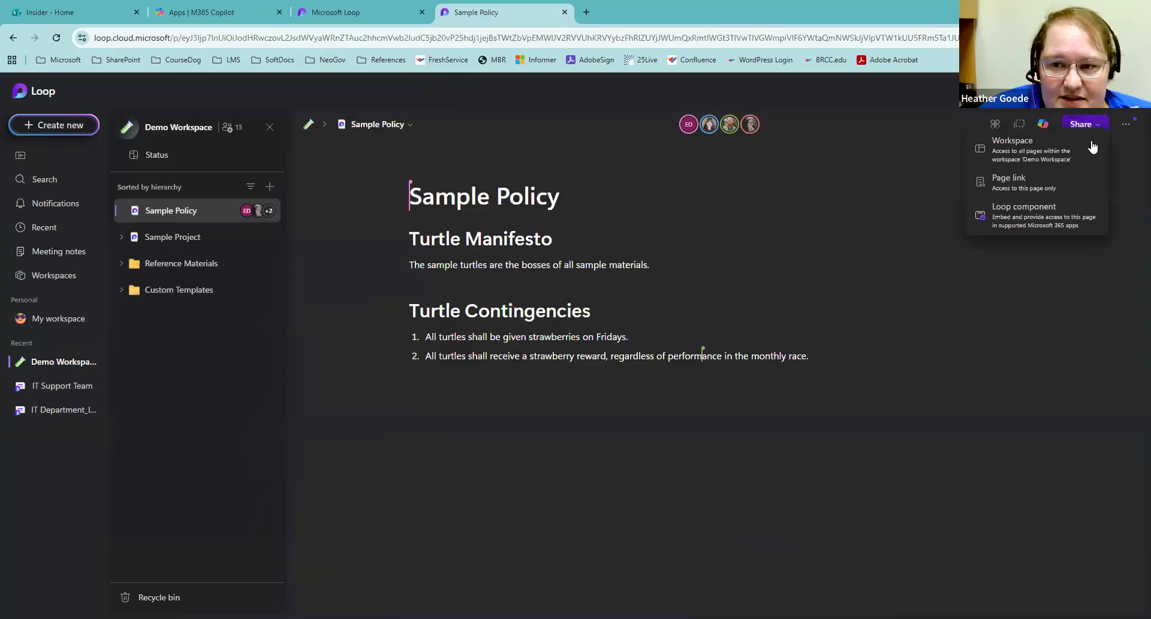
pyautogui.click(1054, 163)
pyautogui.scroll(-3, 571, 335)
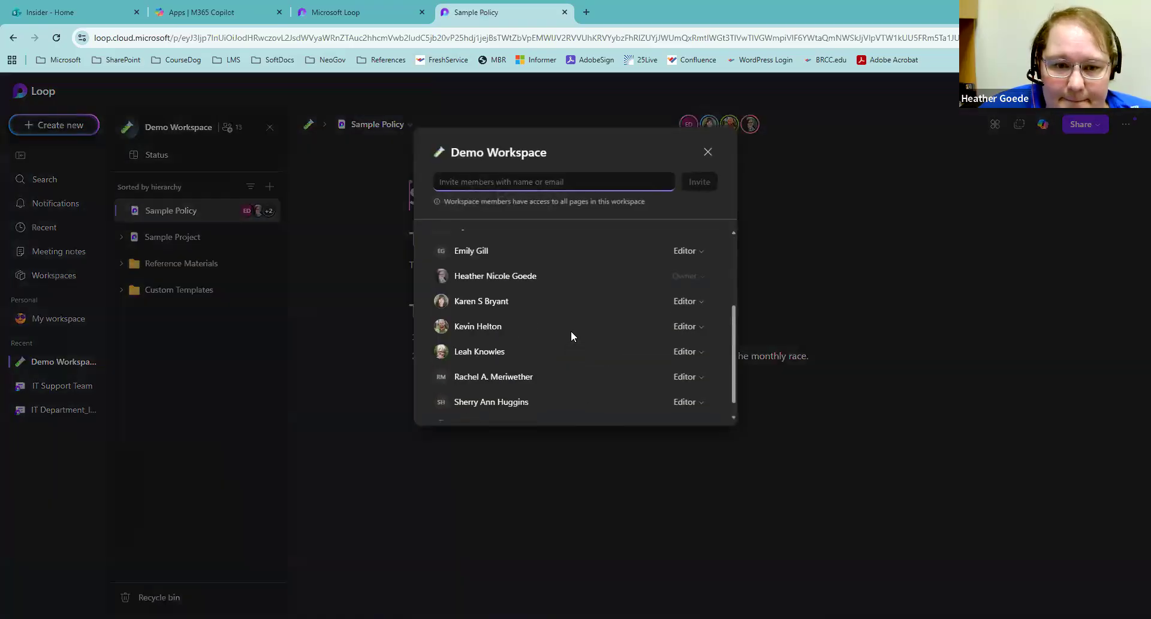
pyautogui.click(709, 155)
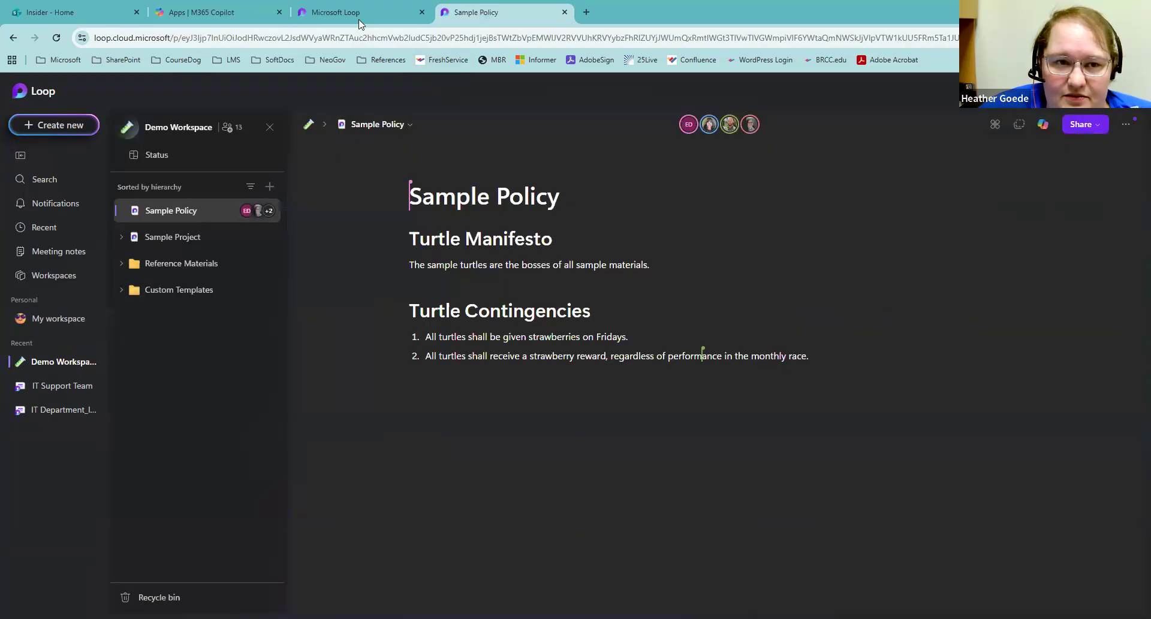
pyautogui.click(360, 12)
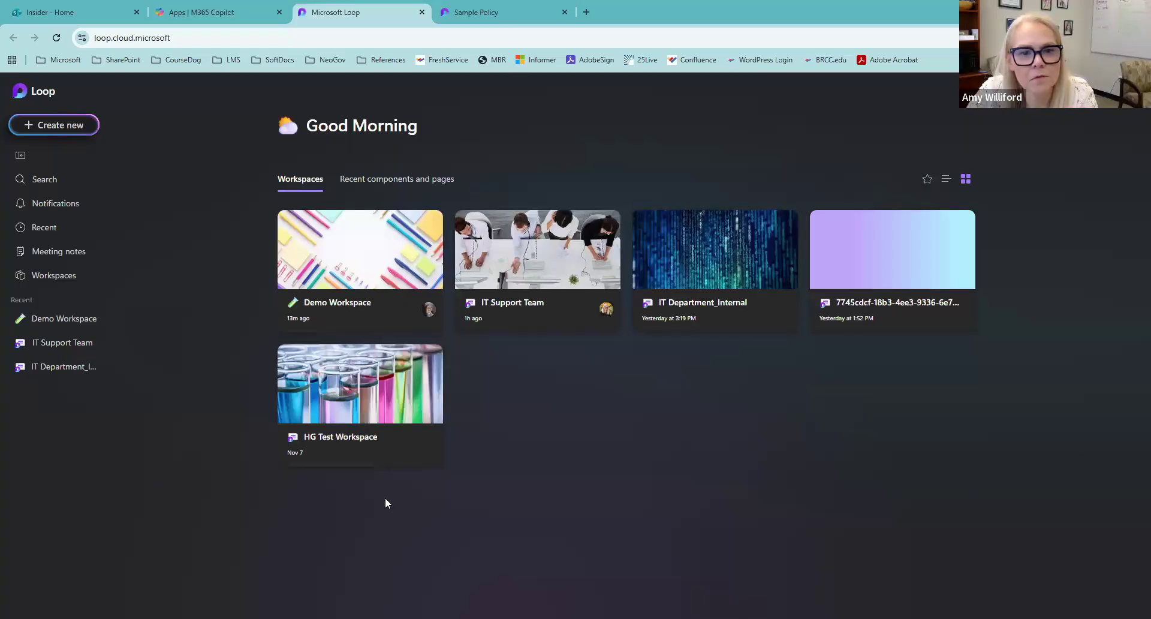
# Step: View the list of available workspaces and the mention notifications in Loop
pyautogui.click(62, 276)
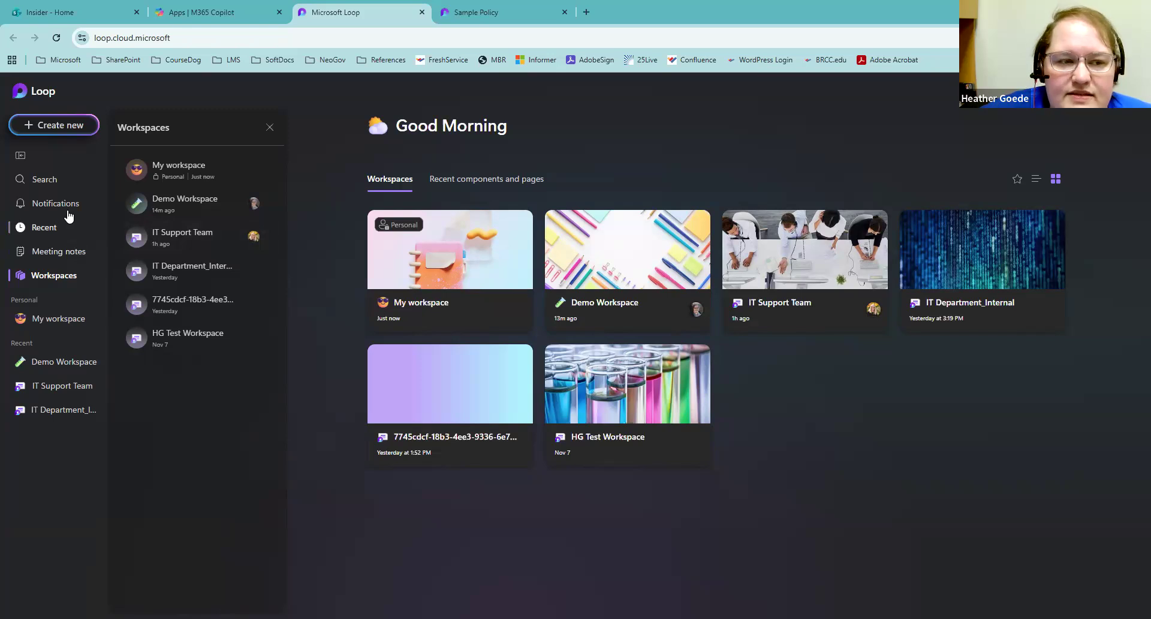
pyautogui.click(27, 208)
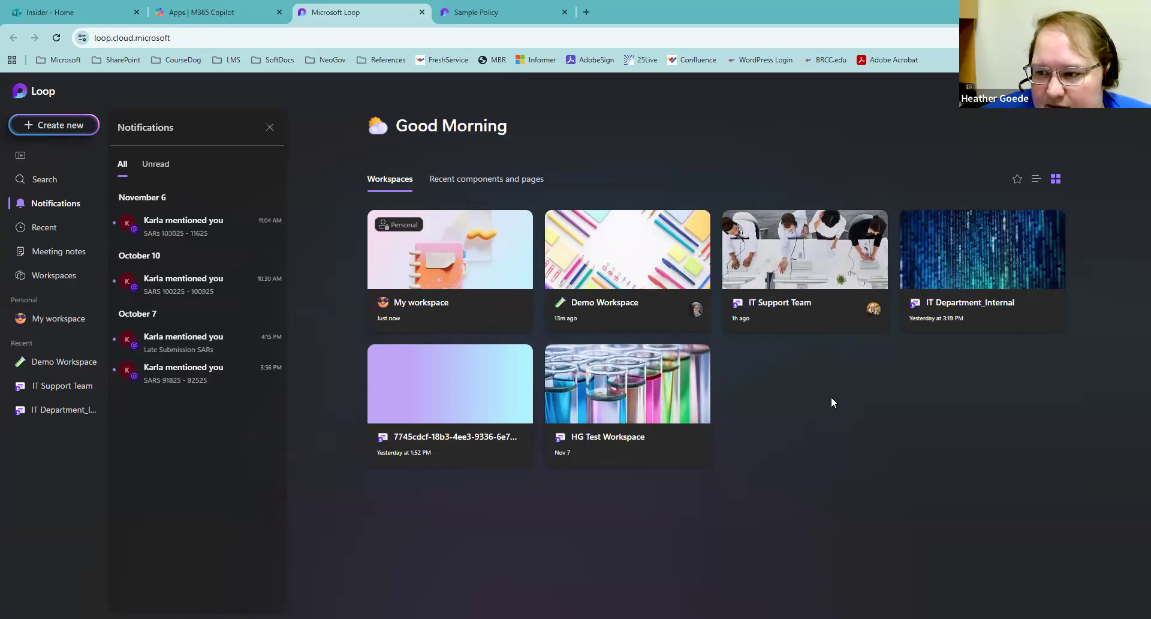
pyautogui.press('Tab')
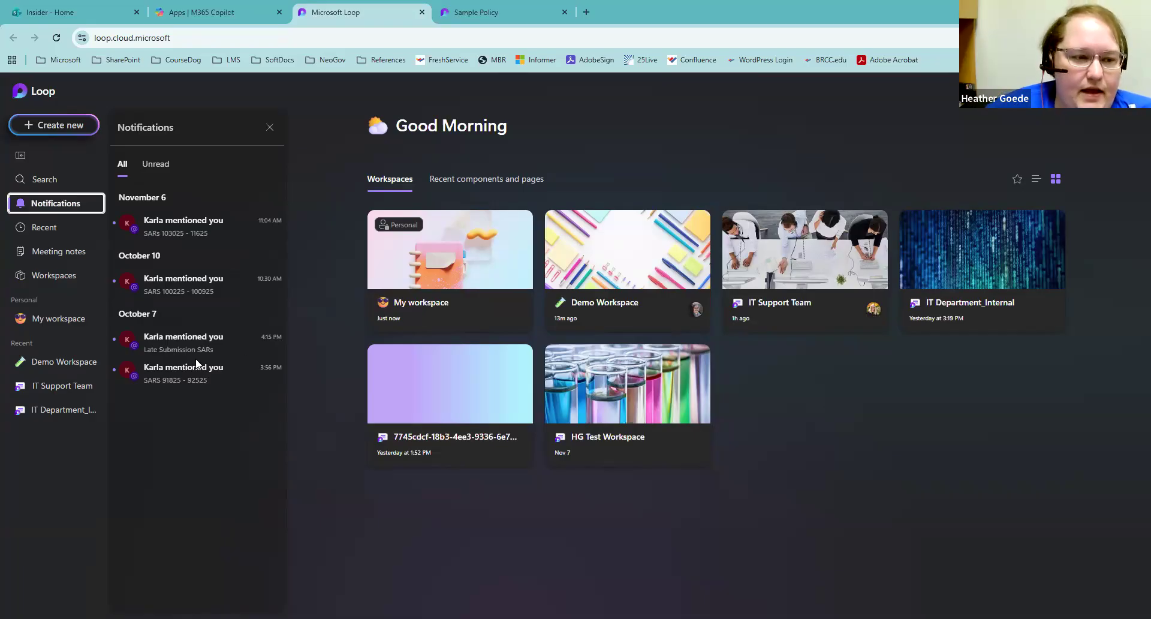
pyautogui.click(53, 519)
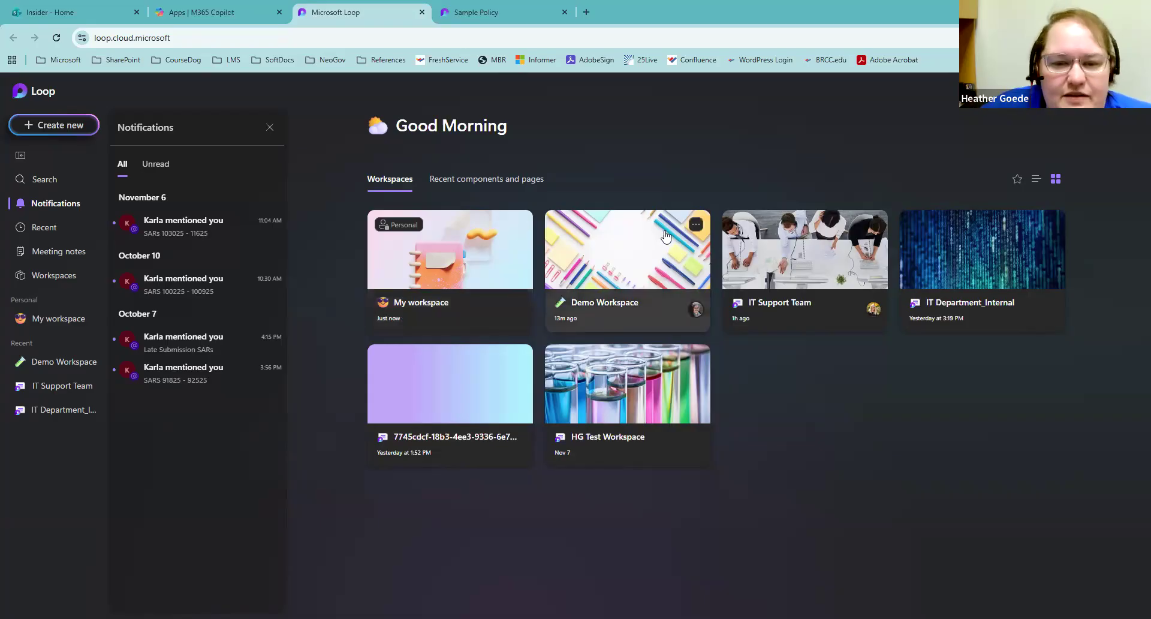
# Step: Open the Demo Workspace, hide its page list, and bring the list back through the page's connected workspace
pyautogui.click(622, 243)
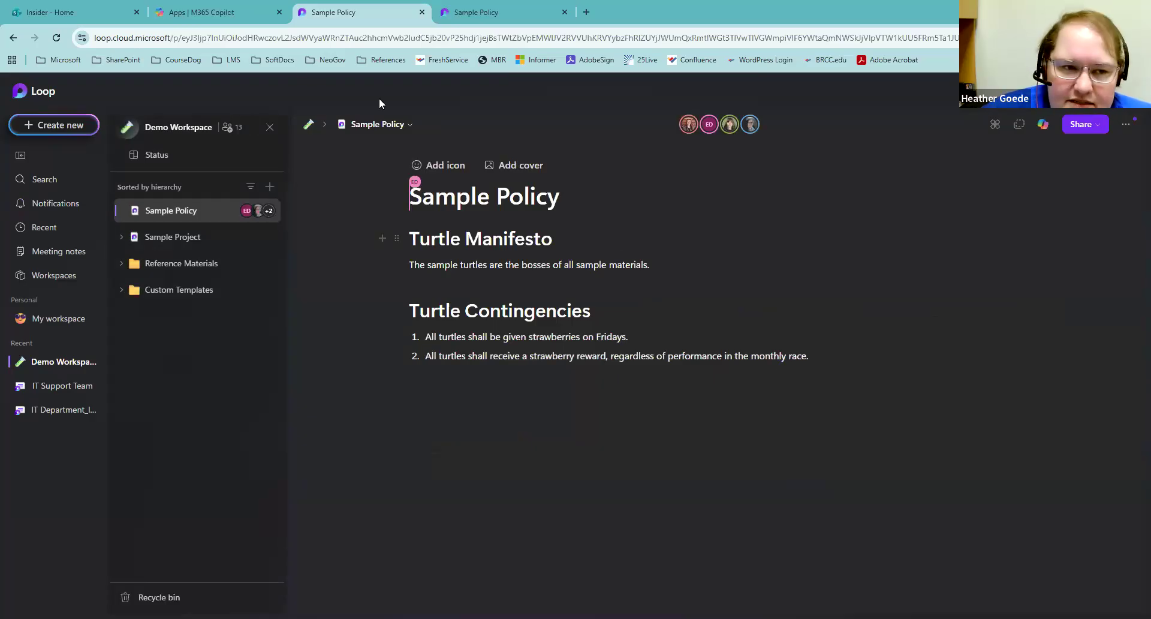
pyautogui.click(269, 127)
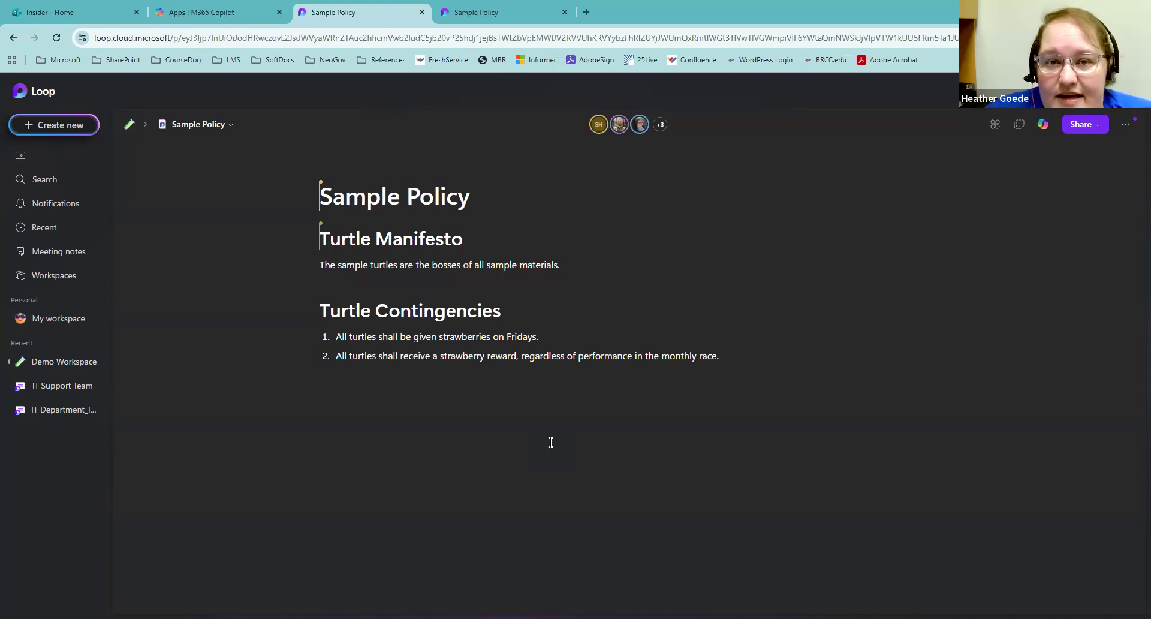
pyautogui.press('Tab')
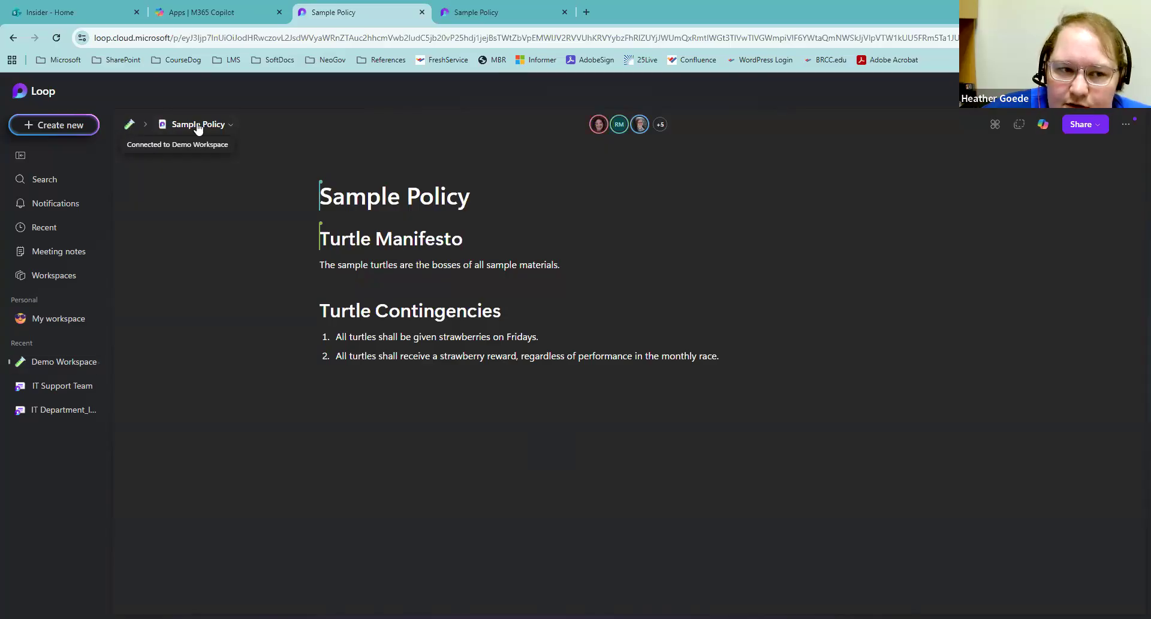
pyautogui.click(128, 124)
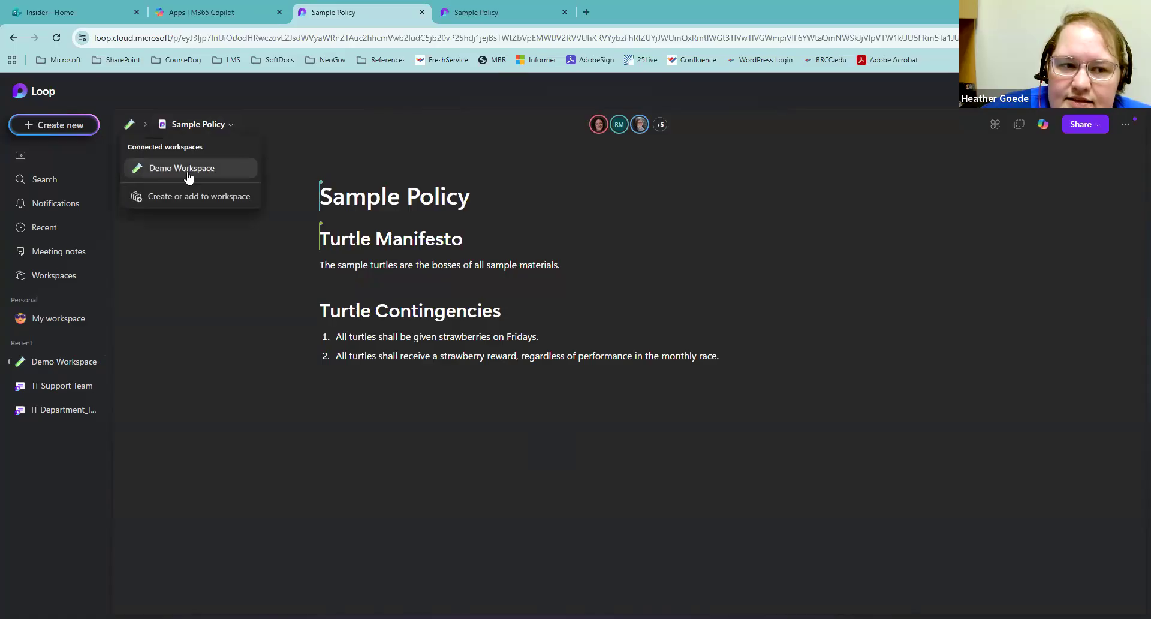
pyautogui.click(223, 173)
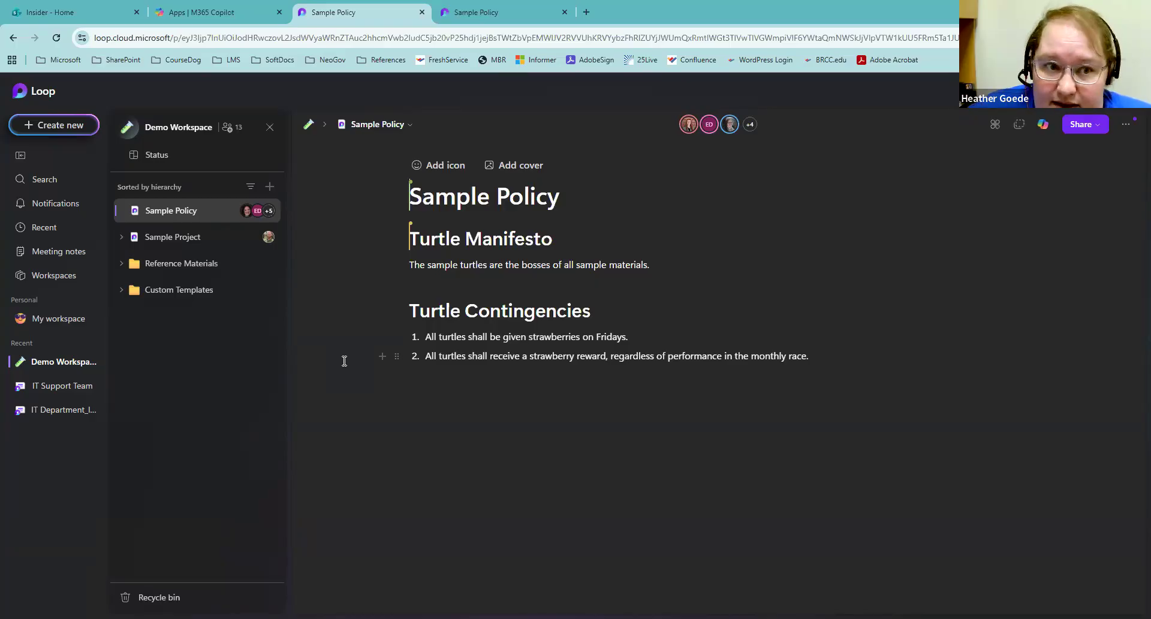
# Step: Add a new page to the Demo Workspace
pyautogui.click(268, 191)
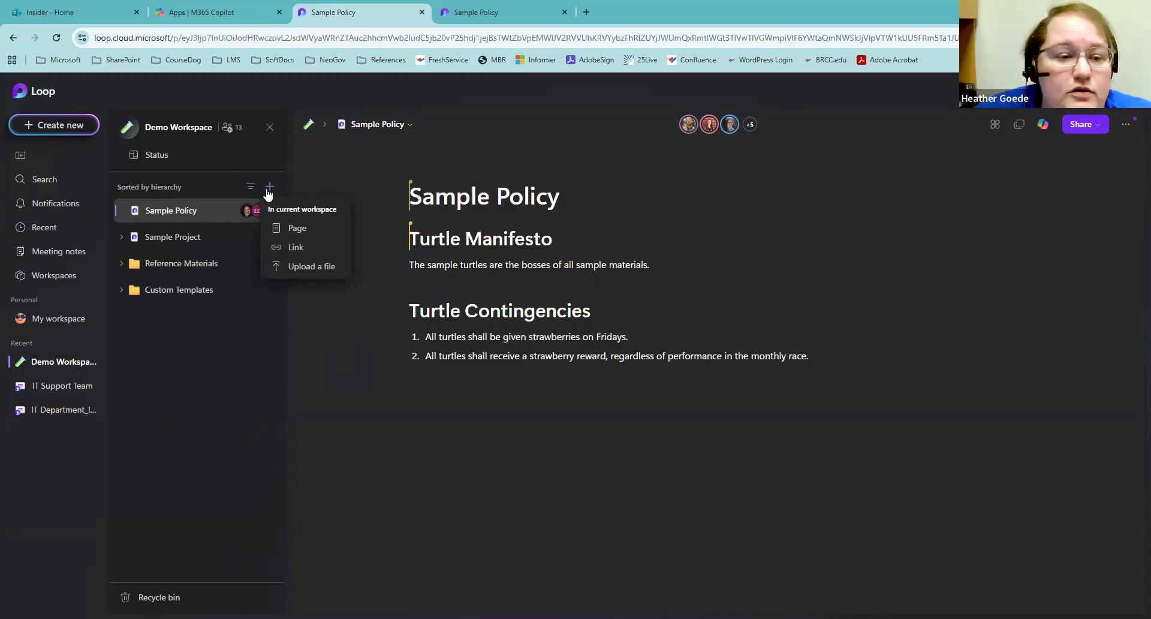
pyautogui.click(339, 233)
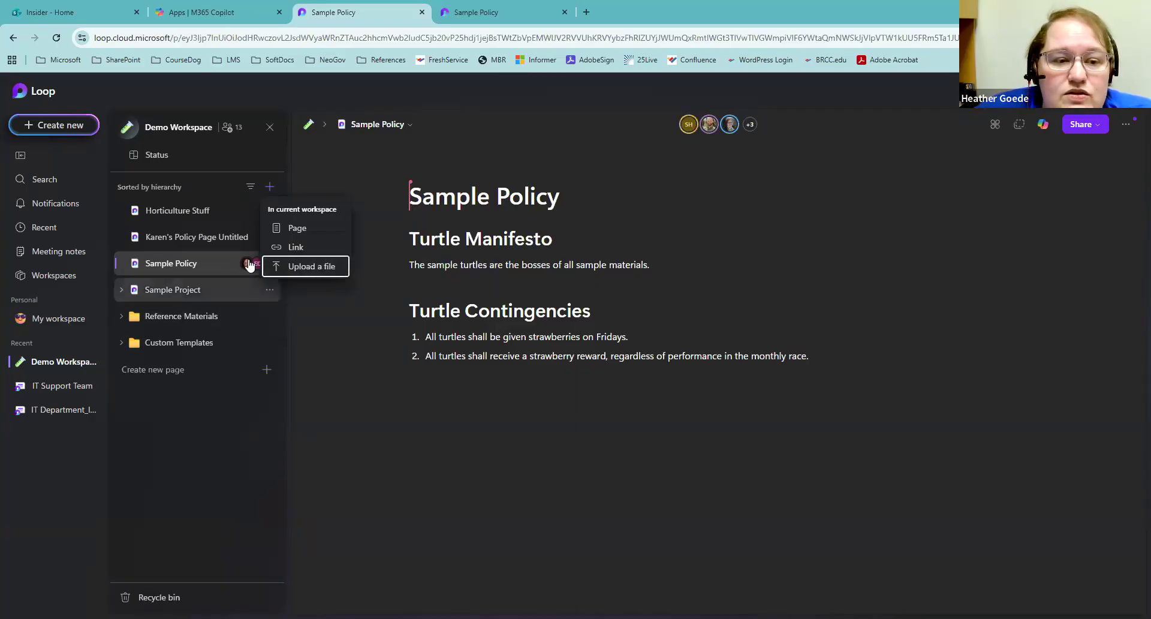
pyautogui.click(341, 230)
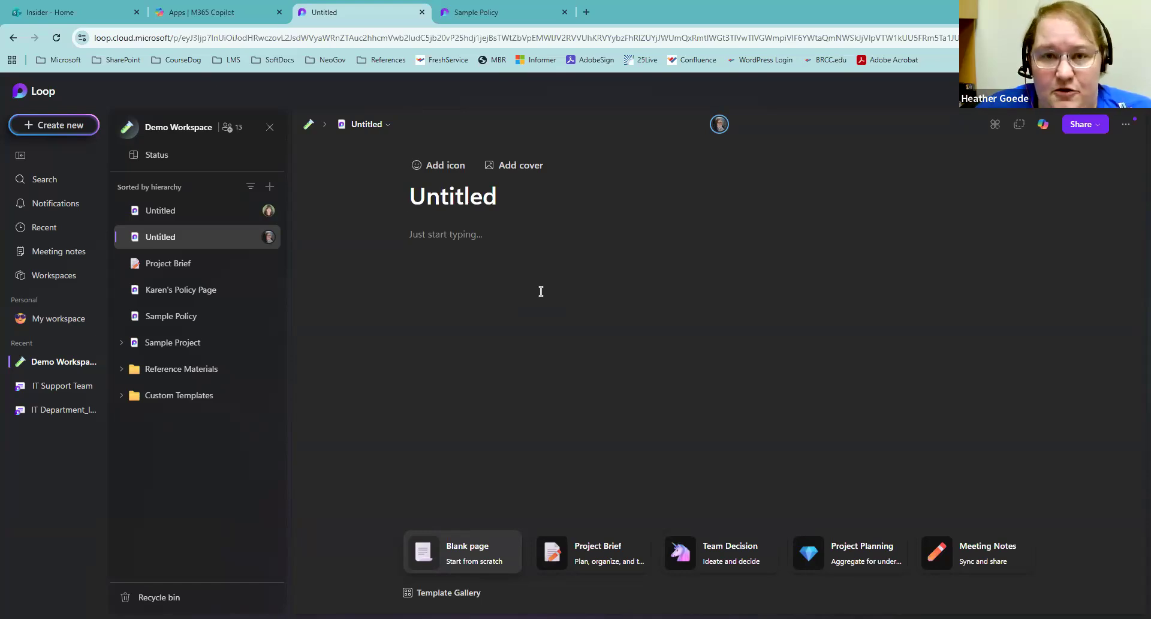
# Step: Enter the letter "a" in the body of the new page and erase it
pyautogui.click(566, 280)
pyautogui.write('a')
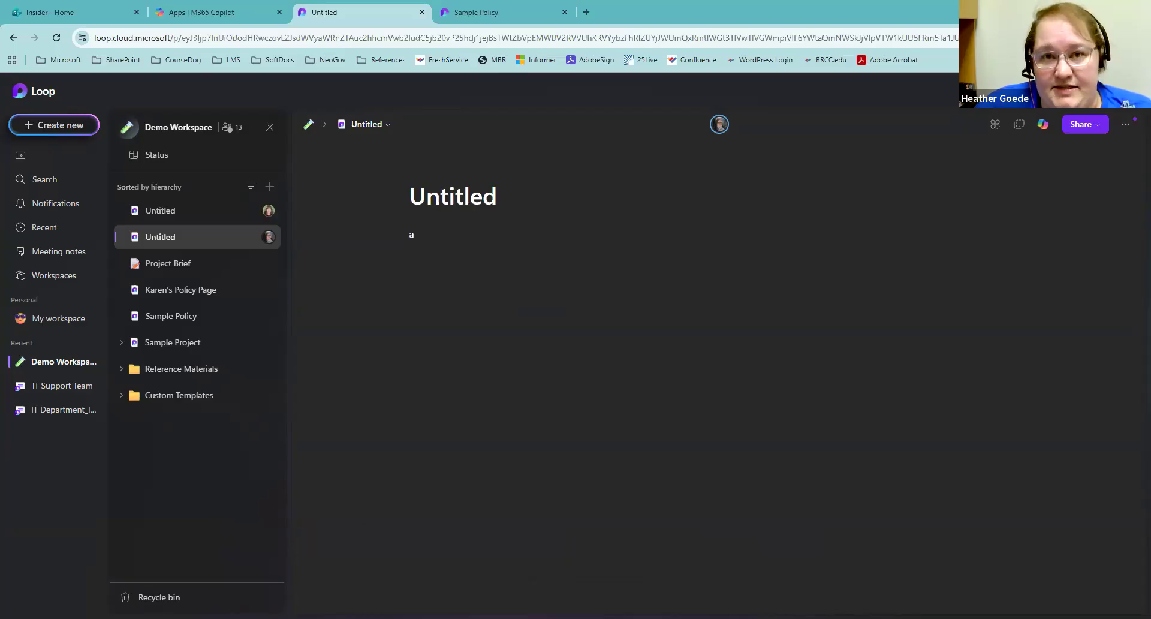
pyautogui.press('BackSpace')
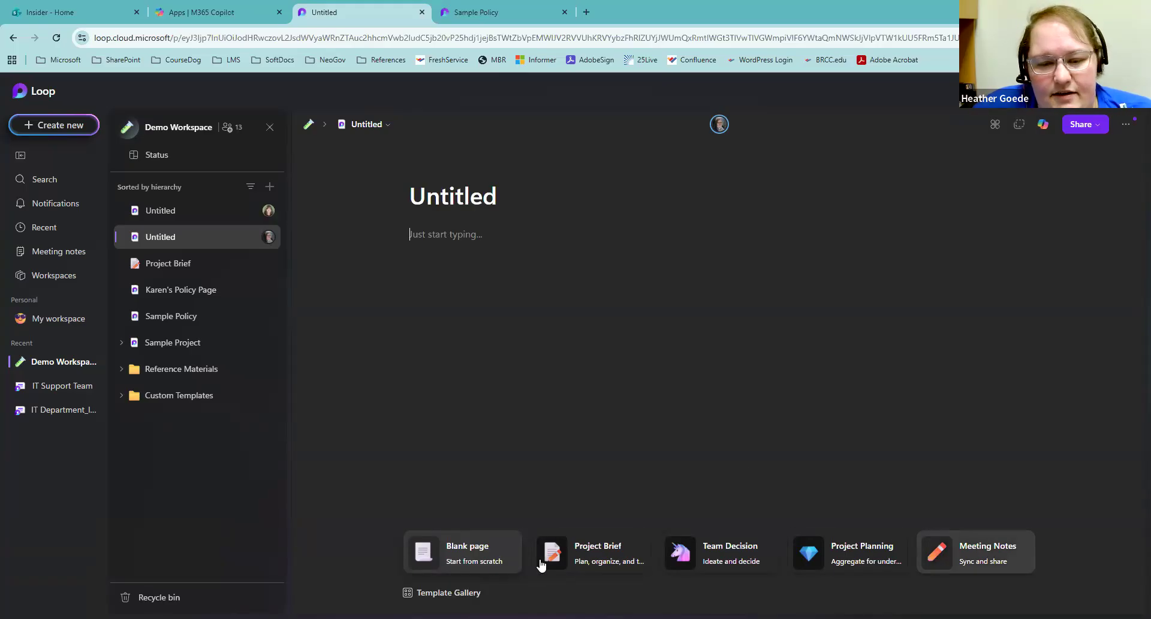
# Step: Preview the Problem Framing and 1:1 Meeting templates in the Template Gallery and apply the Tech Spec template to the new page
pyautogui.click(453, 592)
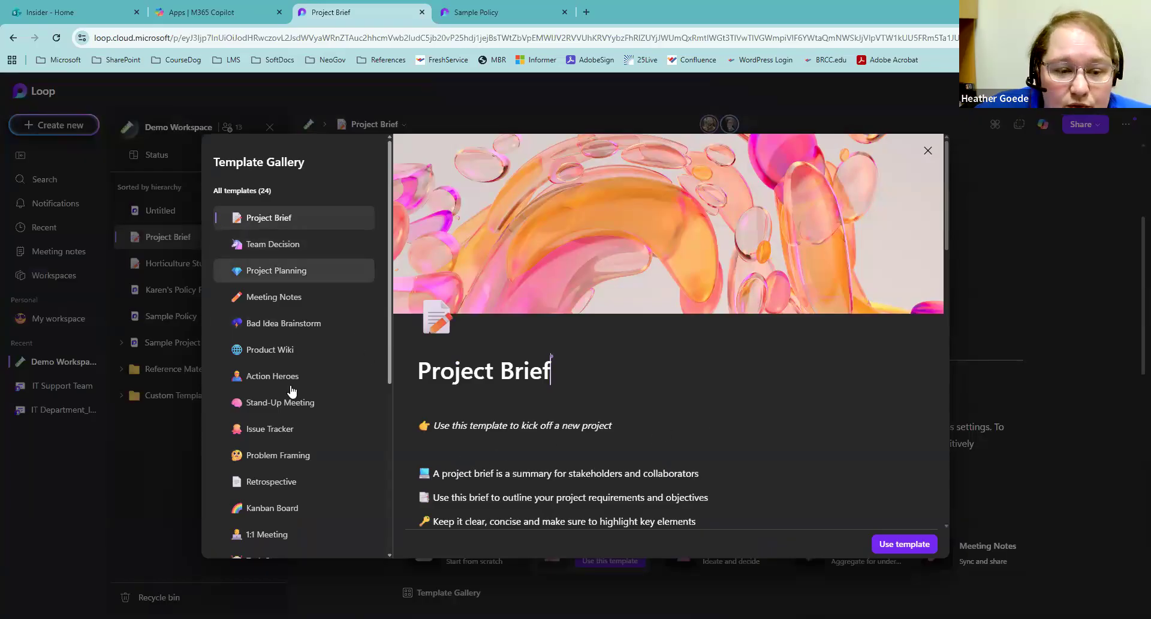
pyautogui.click(298, 461)
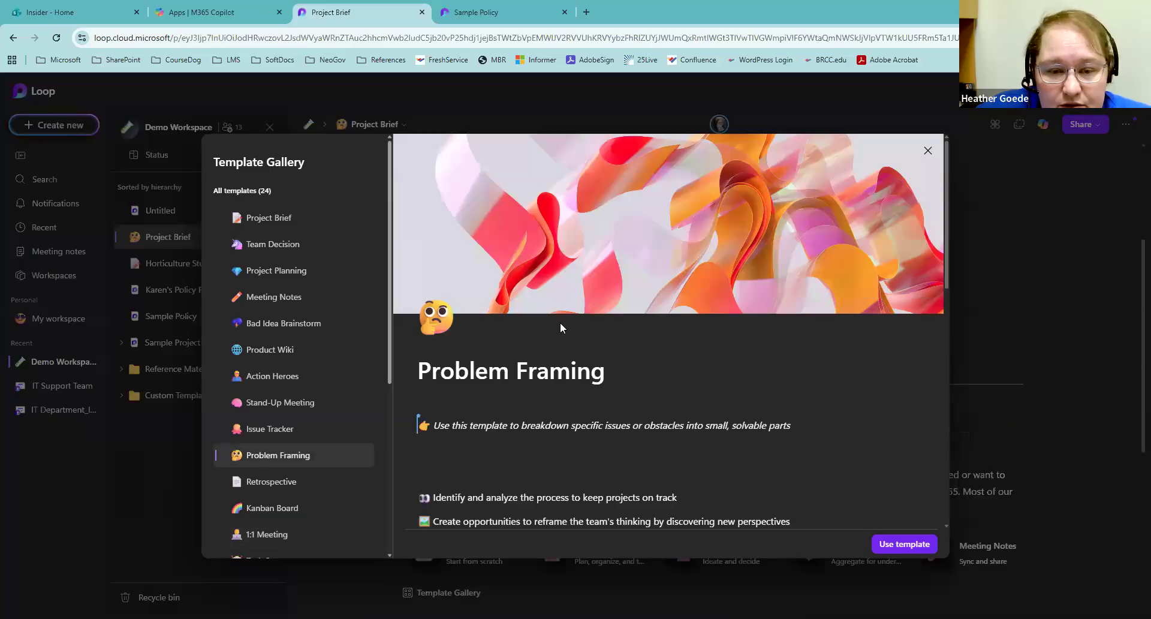
pyautogui.scroll(-4, 336, 420)
pyautogui.click(277, 300)
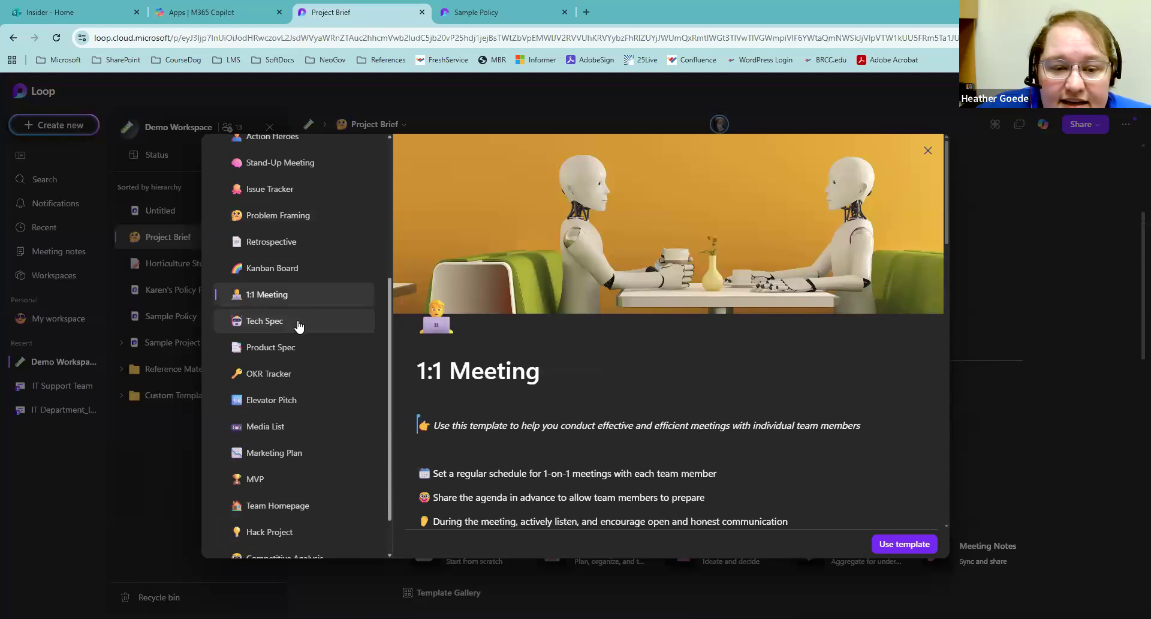
pyautogui.click(299, 326)
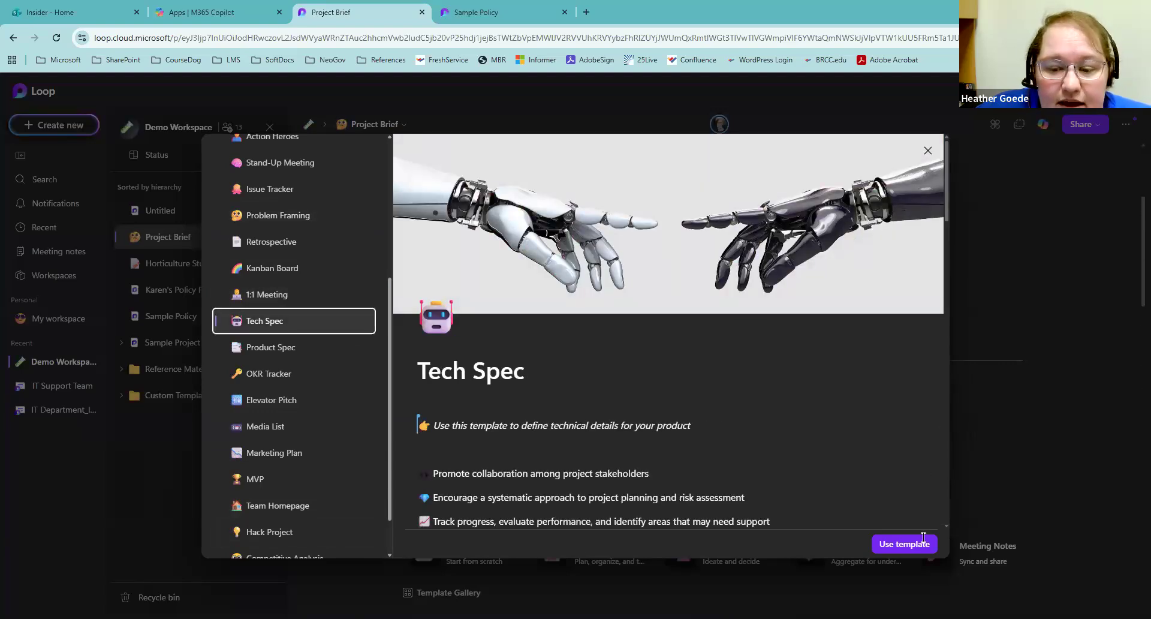
pyautogui.click(904, 544)
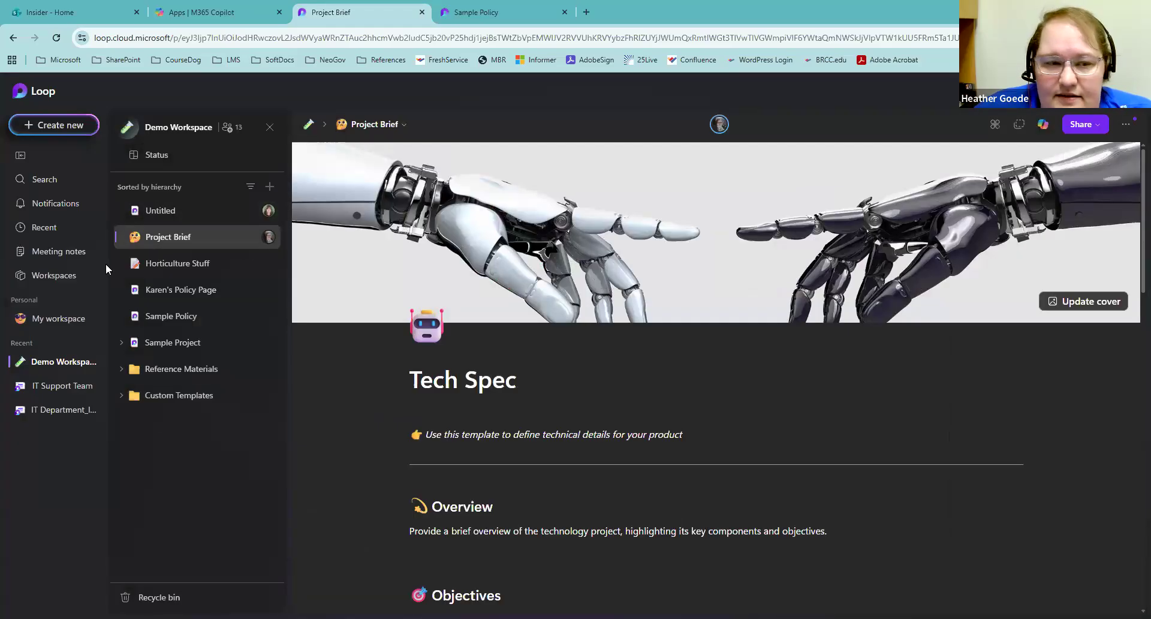
pyautogui.click(161, 234)
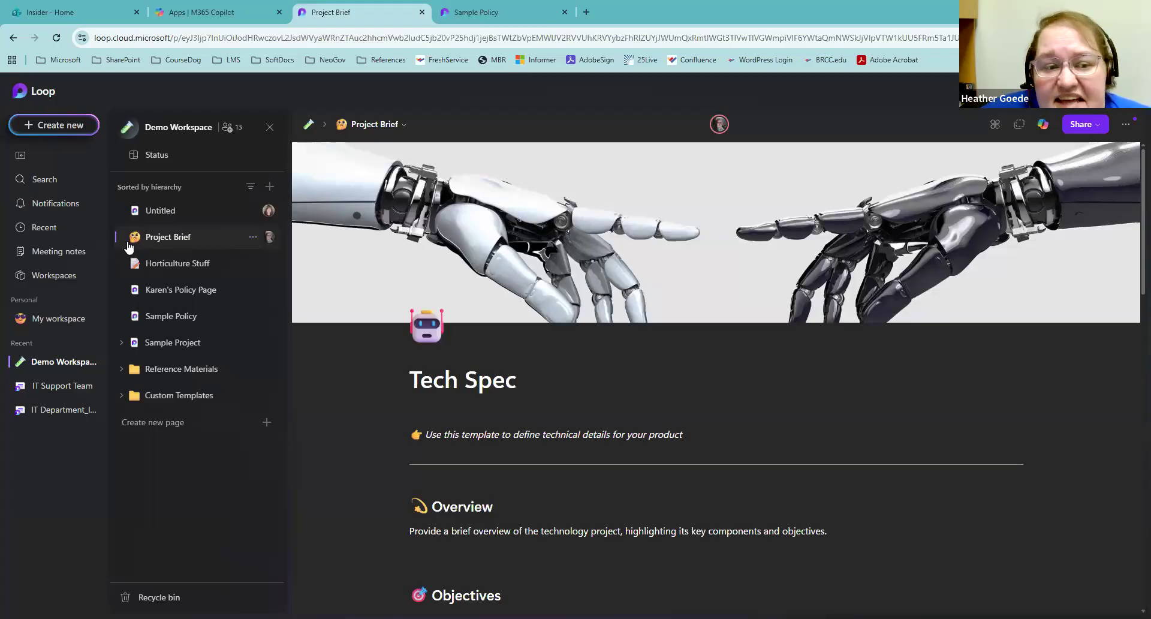
pyautogui.click(253, 238)
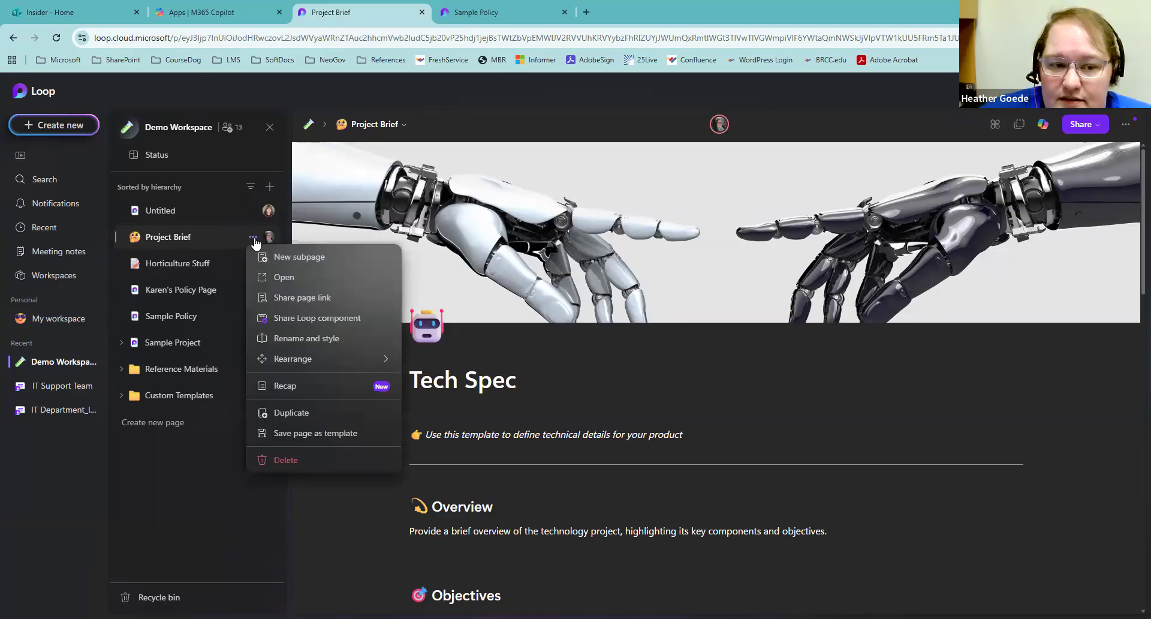
pyautogui.click(367, 338)
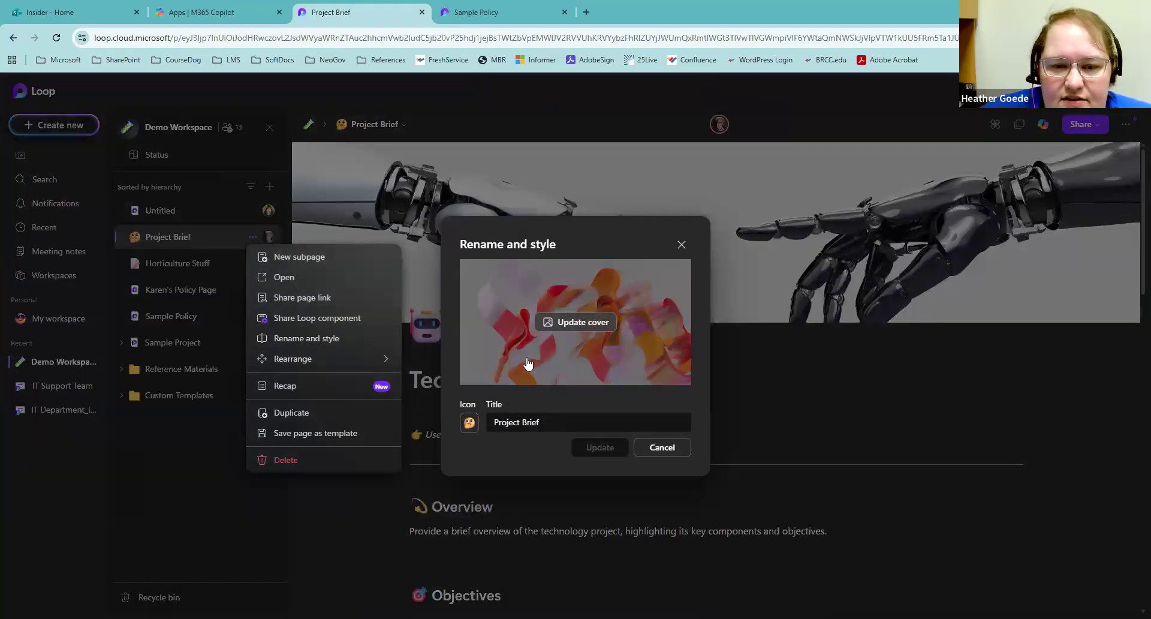
pyautogui.click(552, 422)
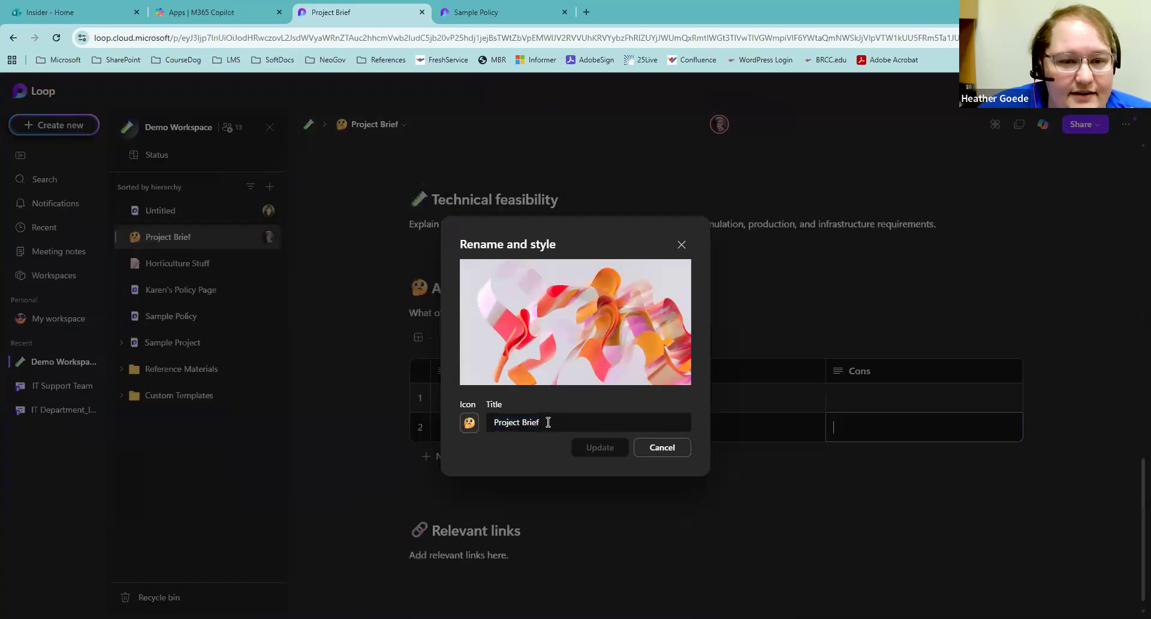
pyautogui.tripleClick(544, 421)
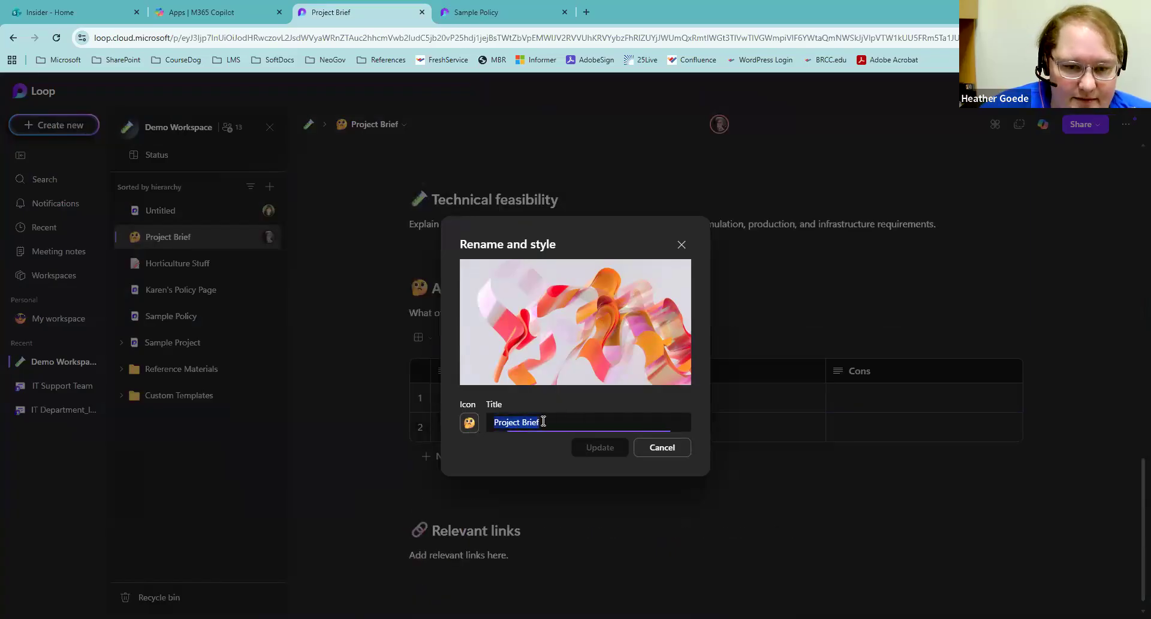
pyautogui.click(664, 451)
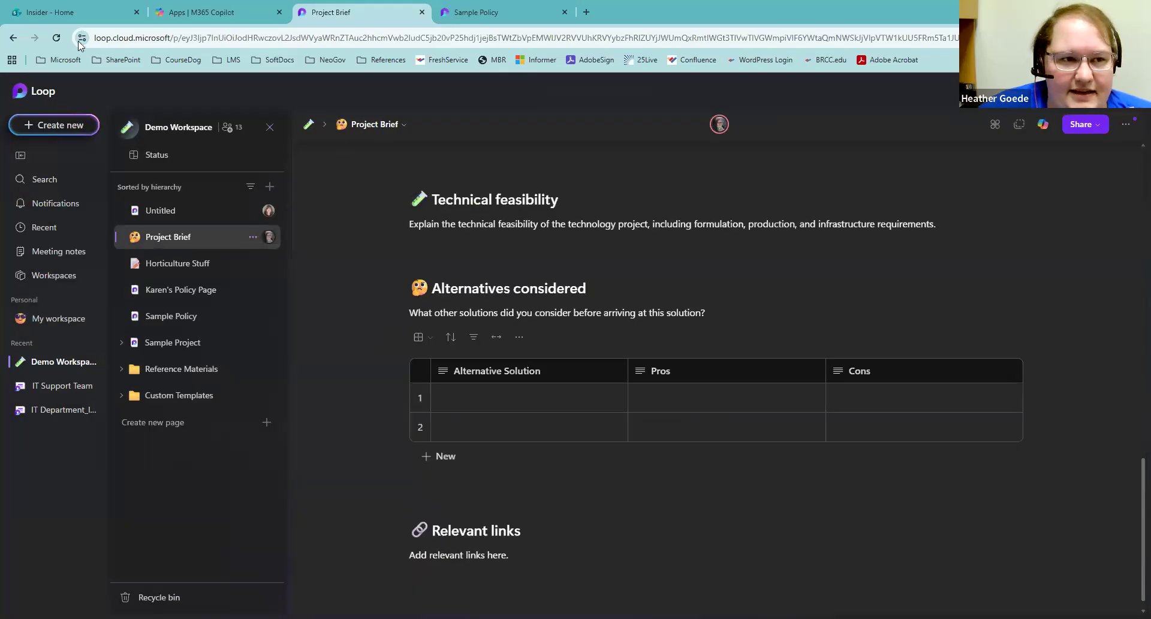
# Step: Reload the open Loop page in the browser and accept the reload
pyautogui.click(56, 37)
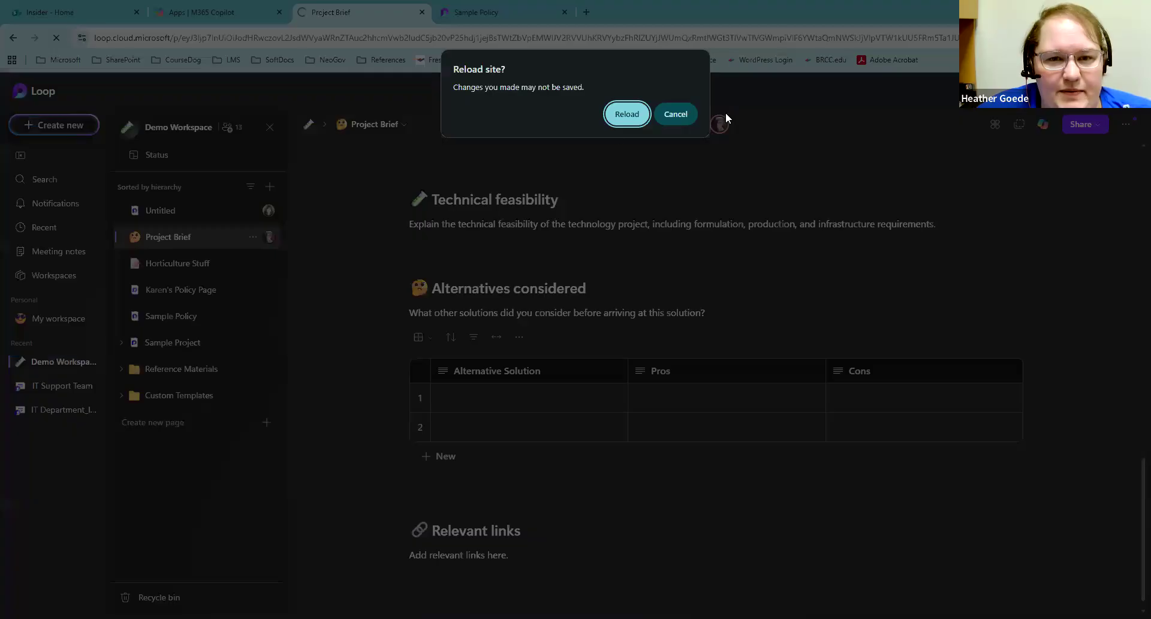
pyautogui.click(626, 107)
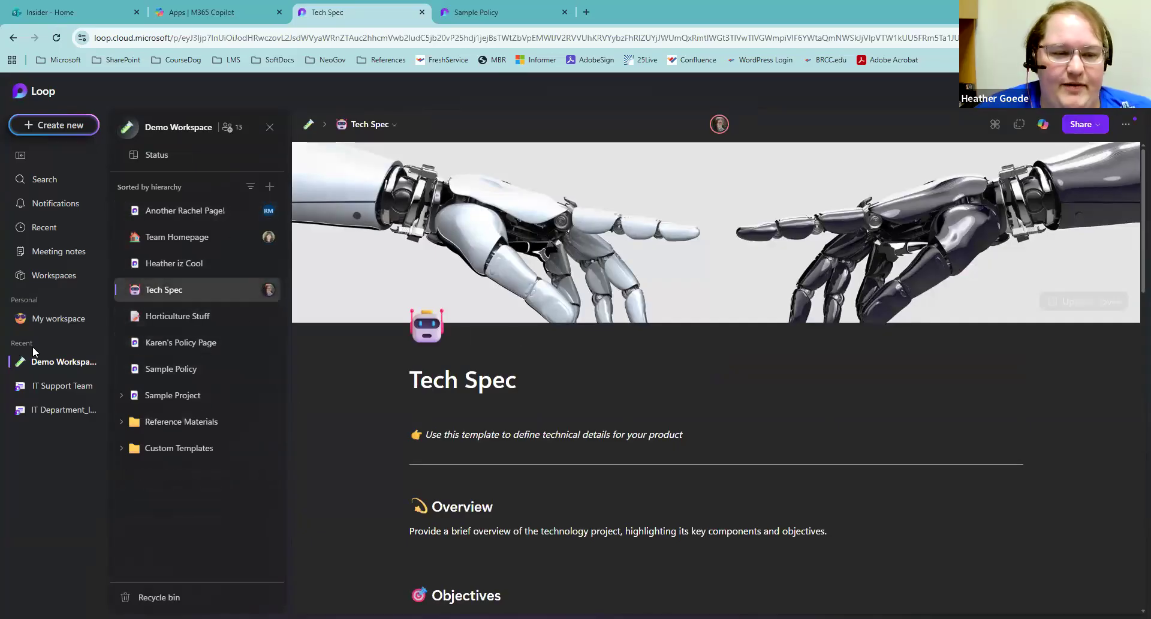
pyautogui.click(252, 291)
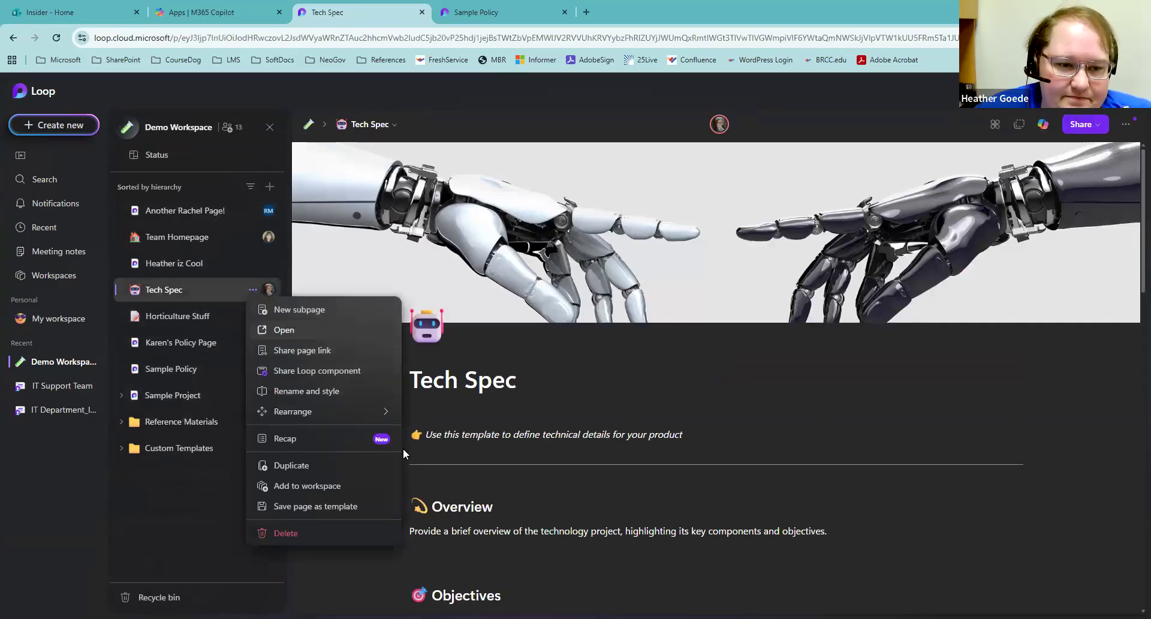
pyautogui.click(339, 392)
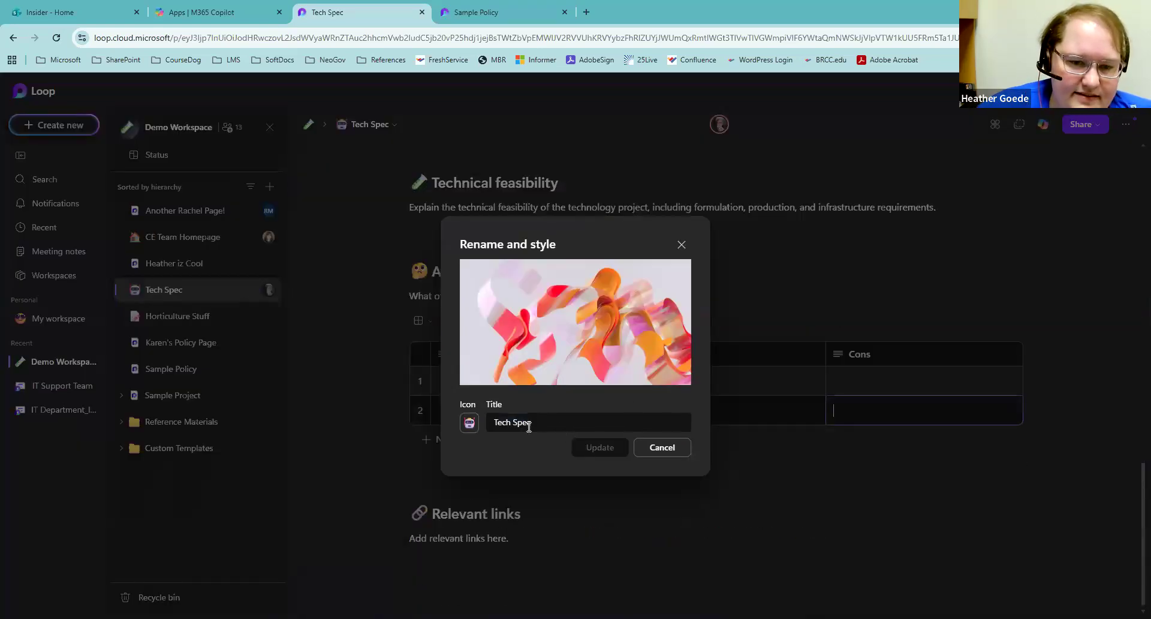
pyautogui.click(810, 205)
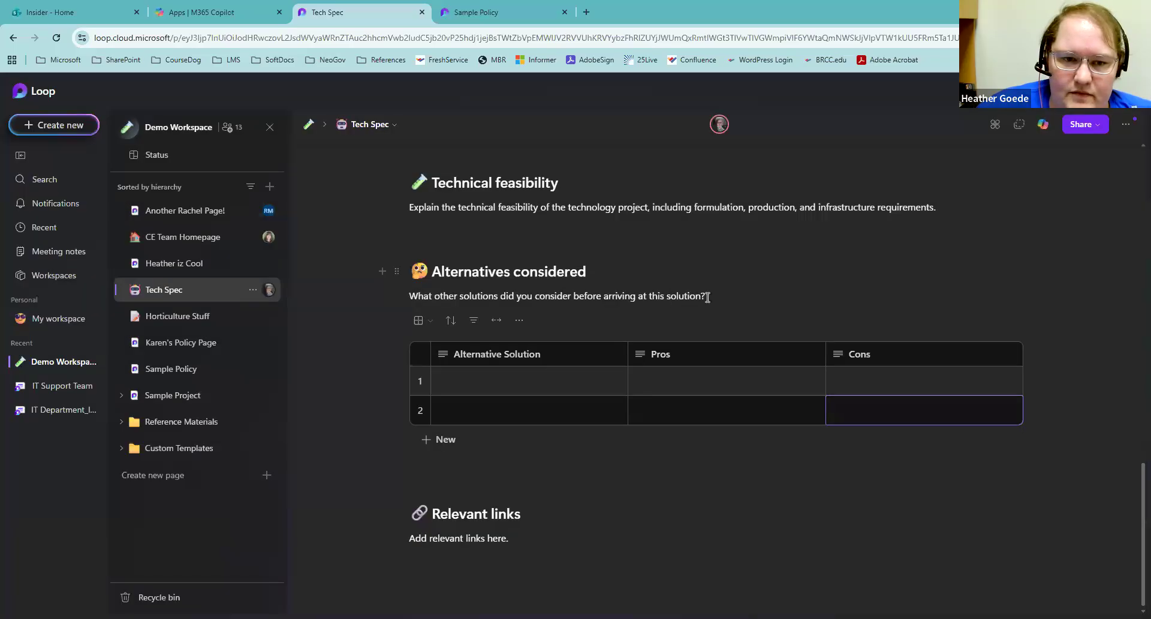
# Step: Set the Tech Spec page's icon to the bubble tea emoji found by searching the emojis for "folder"
pyautogui.scroll(15, 727, 309)
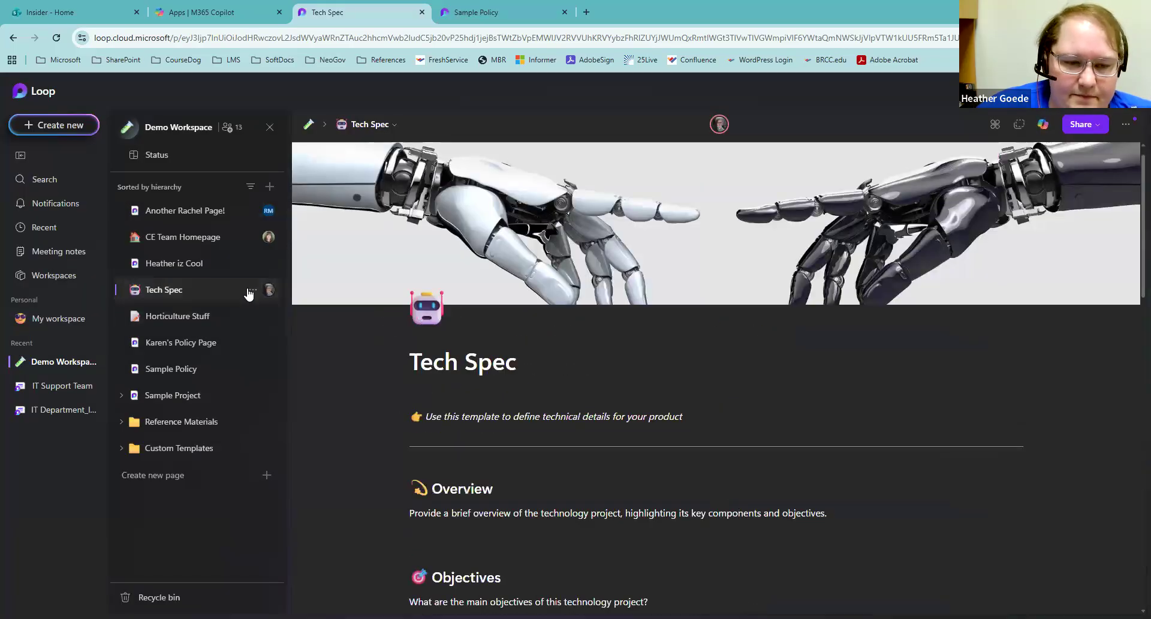
pyautogui.click(251, 290)
pyautogui.click(333, 393)
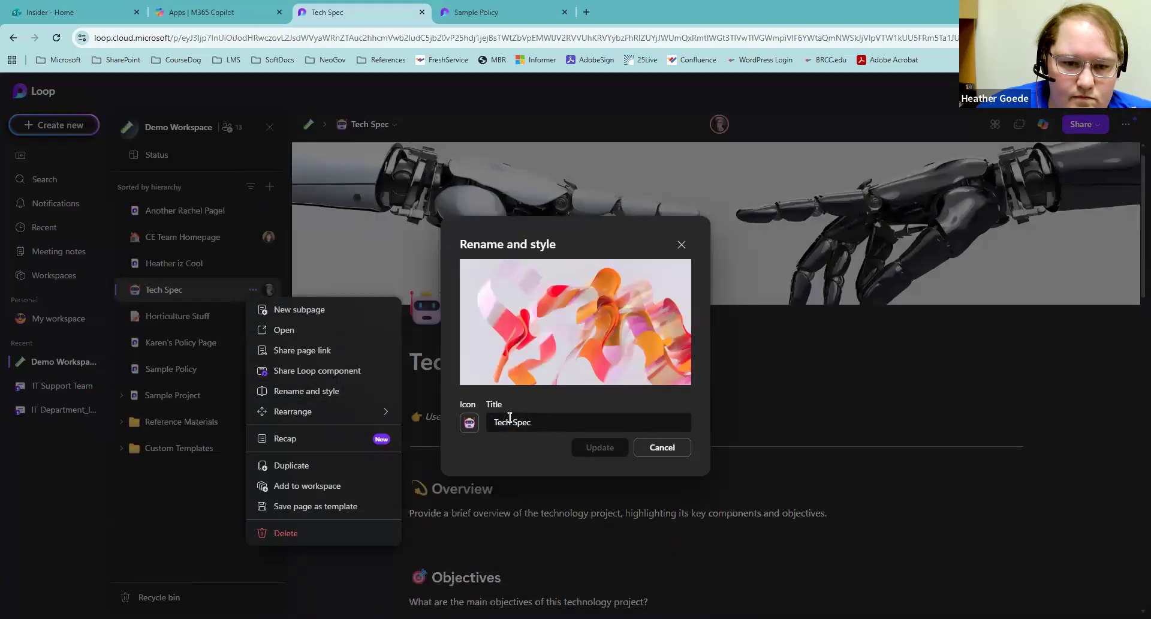
pyautogui.click(470, 427)
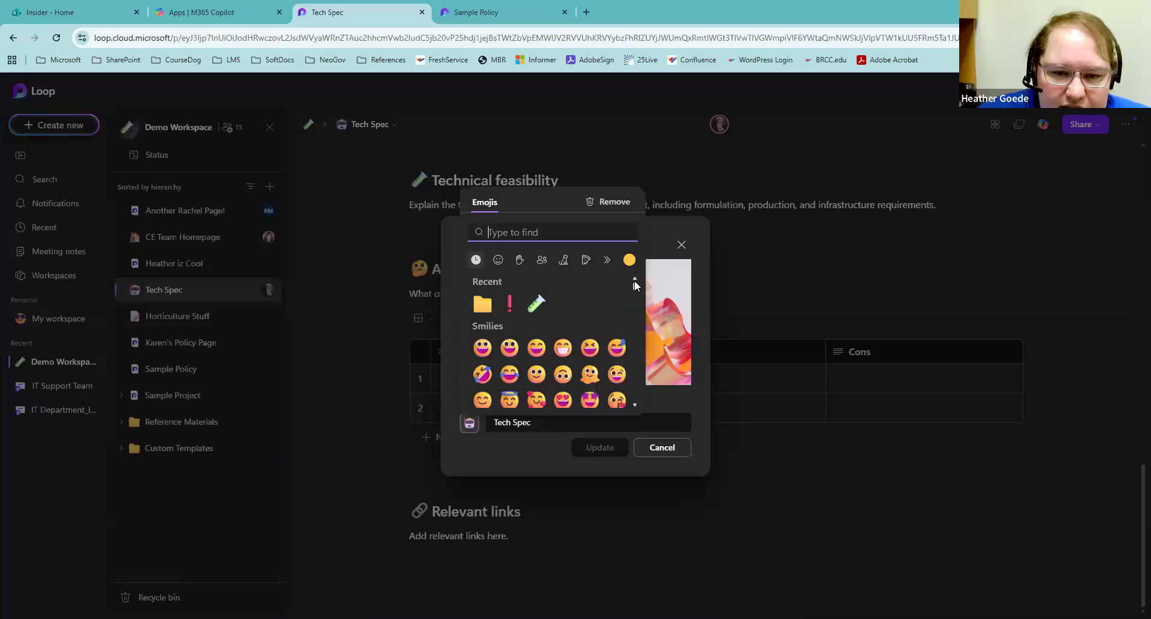
pyautogui.moveTo(634, 286); pyautogui.dragTo(636, 278)
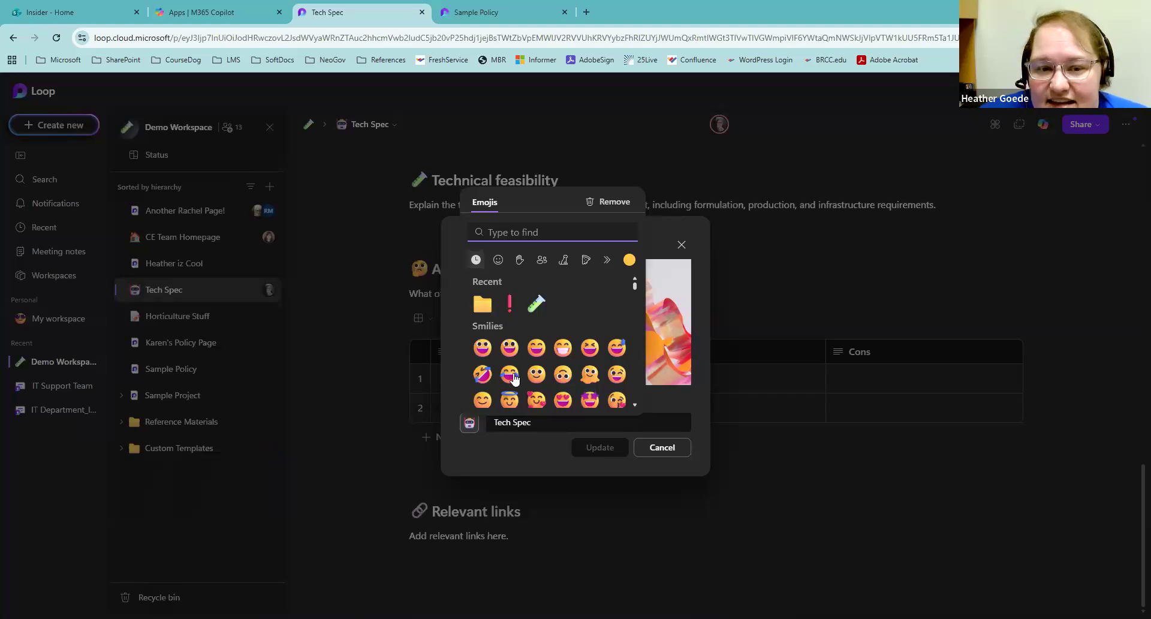
pyautogui.write('folder')
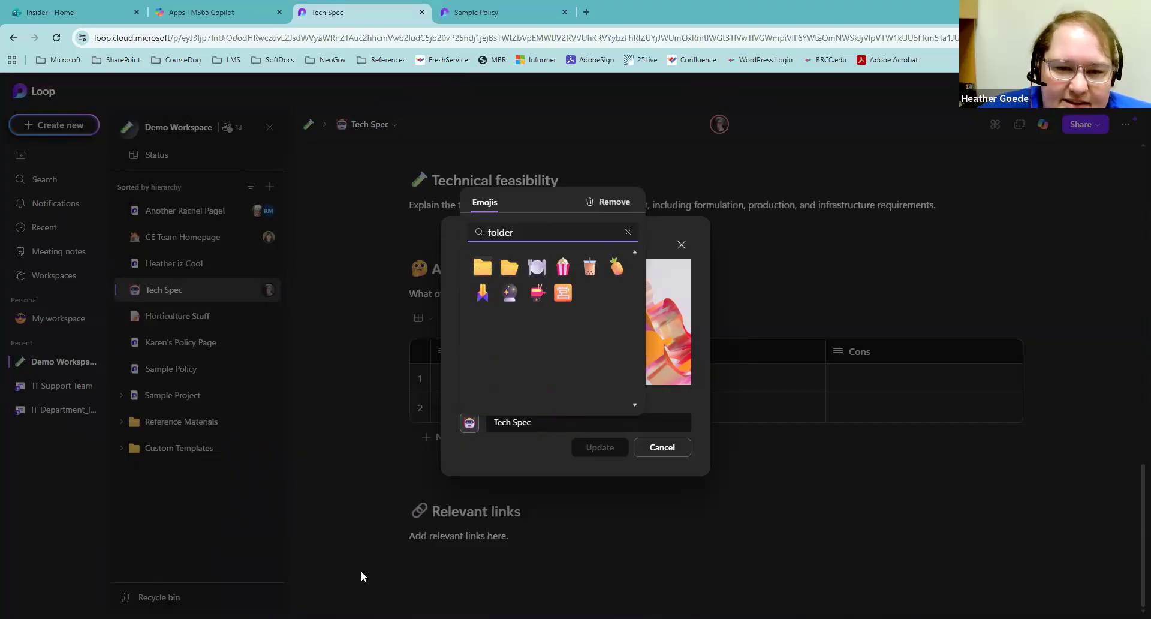
pyautogui.click(587, 275)
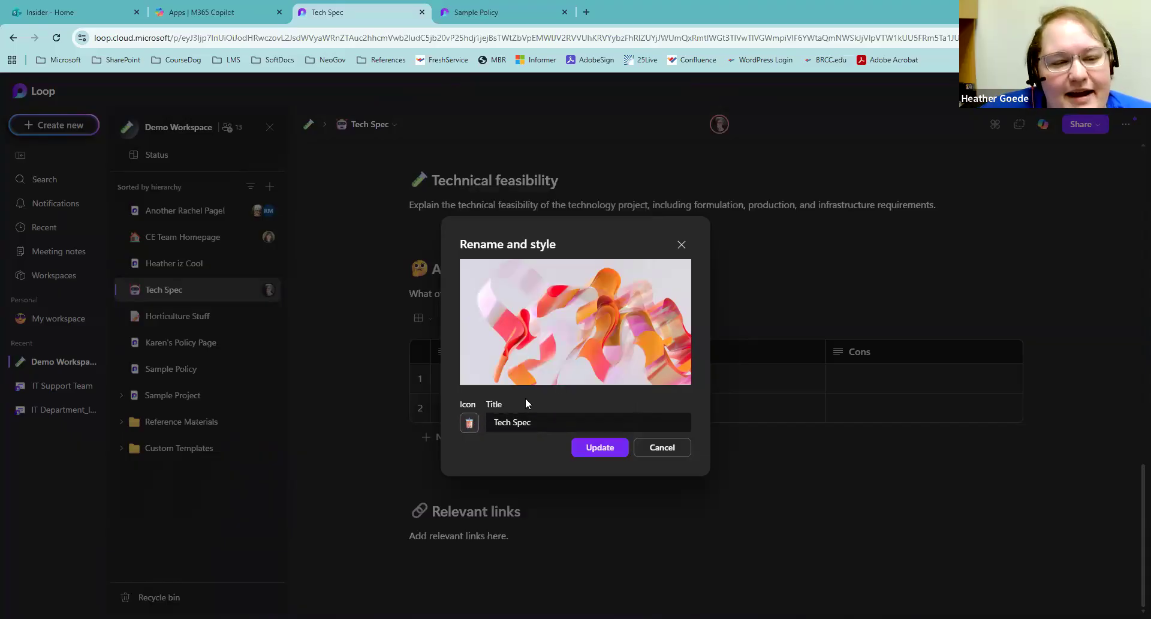
# Step: Change the Tech Spec page's cover to the purple glowing tunnel image found with the search "tech" and apply the new style
pyautogui.moveTo(571, 329)
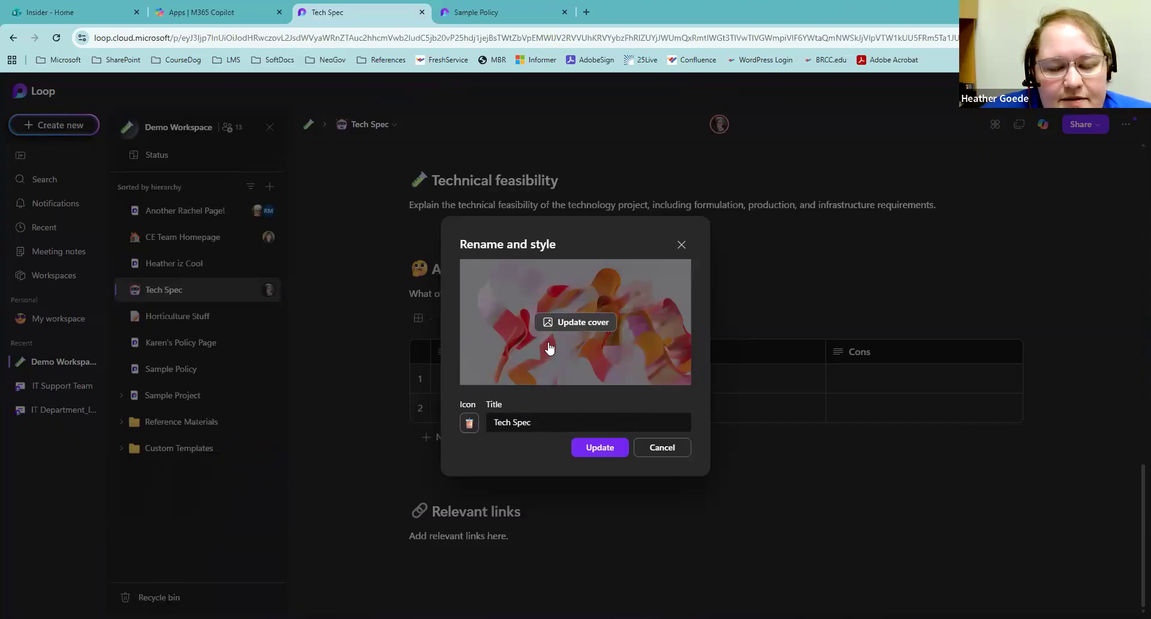
pyautogui.click(549, 347)
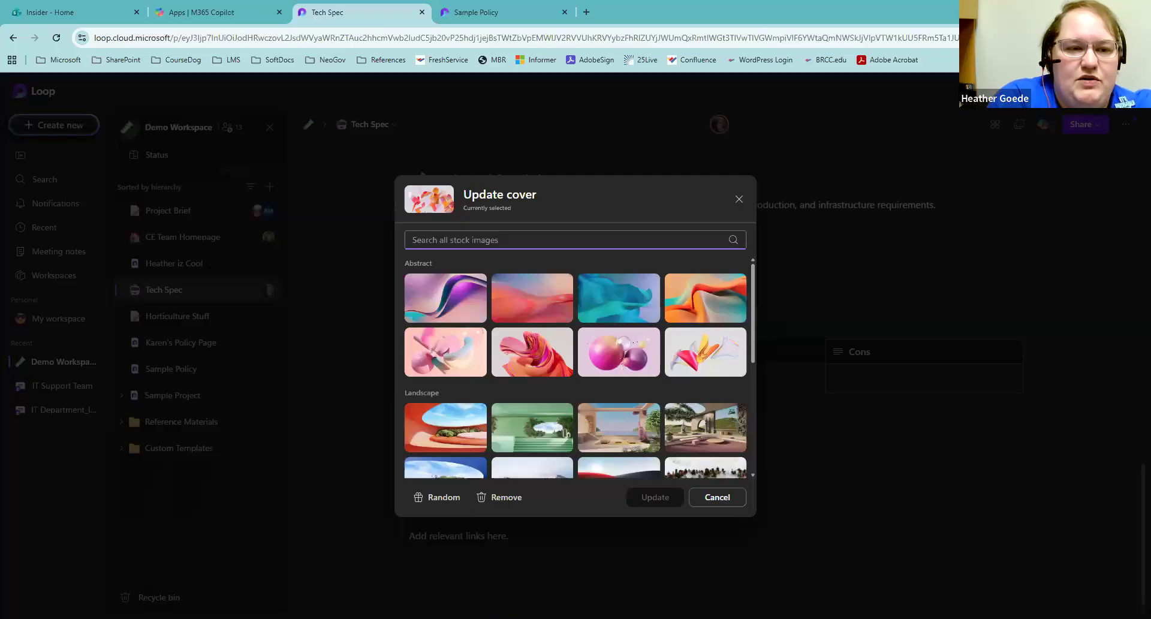
pyautogui.write('tech')
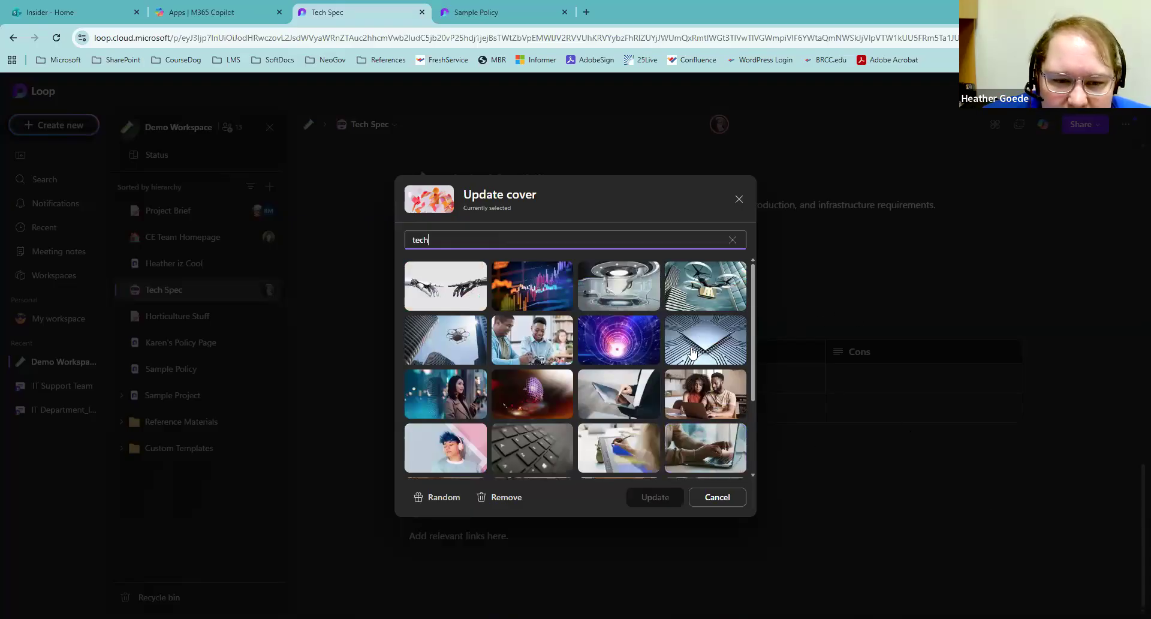
pyautogui.click(645, 348)
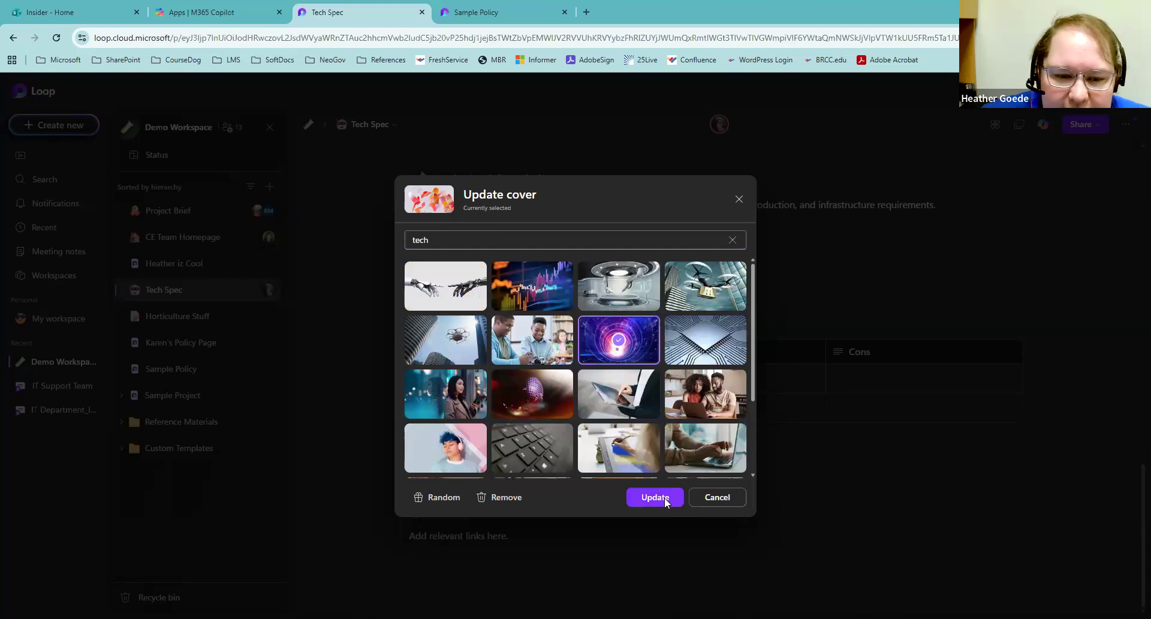
pyautogui.click(655, 497)
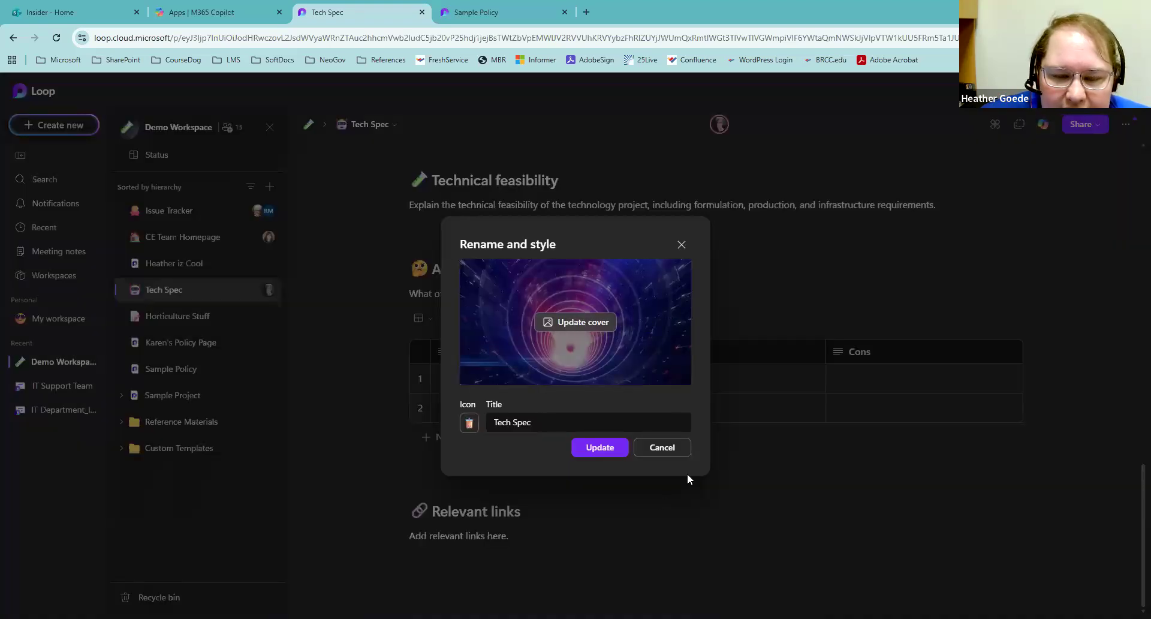
pyautogui.click(620, 451)
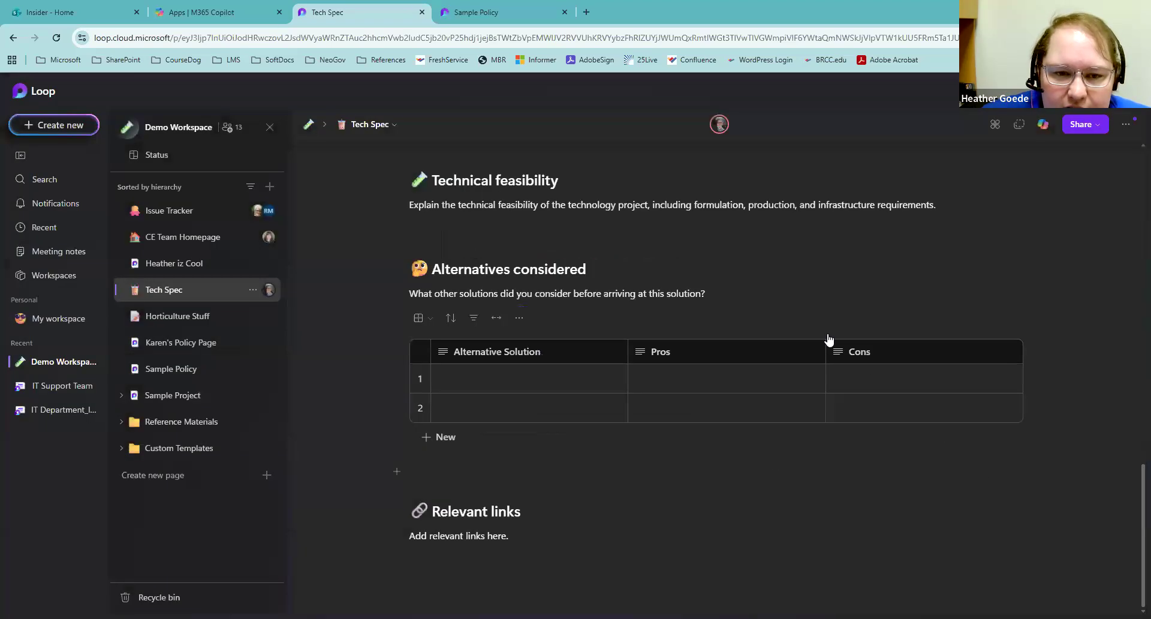
pyautogui.scroll(15, 828, 339)
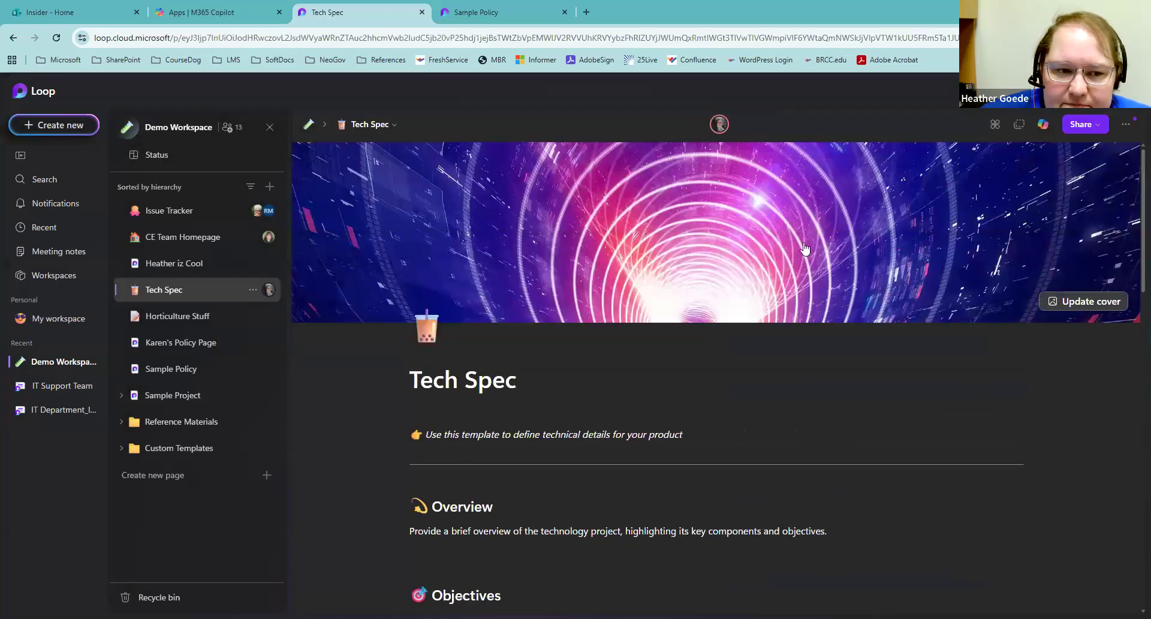
# Step: Replace the page title "Tech Spec" with the owner's first name in possessive form followed by "Page"
pyautogui.click(249, 290)
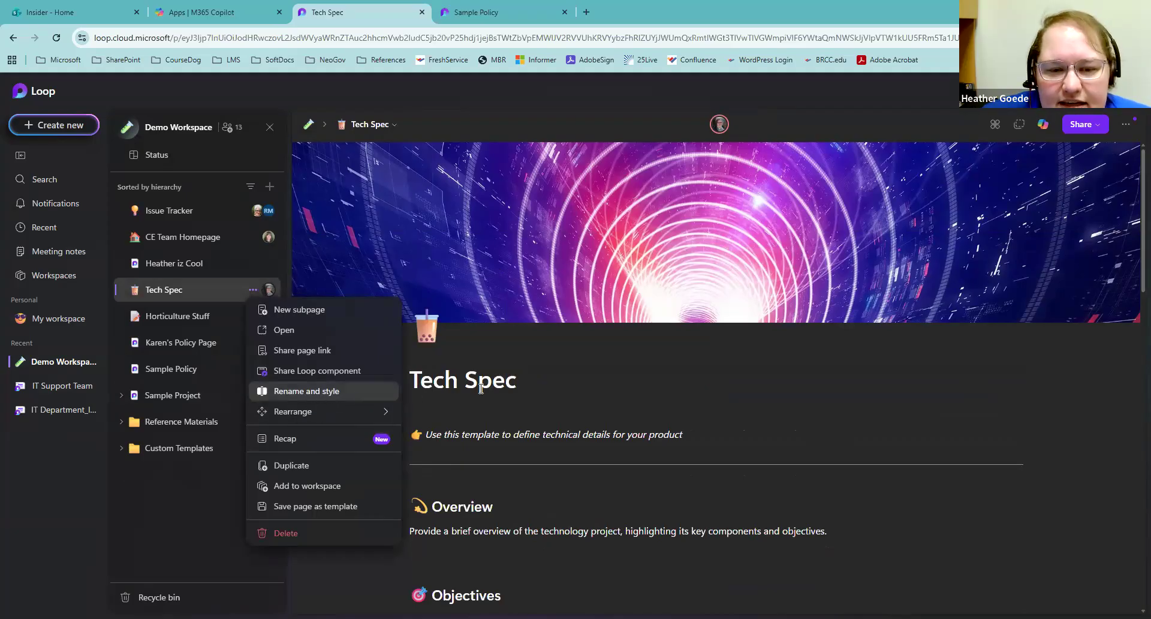
pyautogui.click(540, 380)
pyautogui.doubleClick(514, 379)
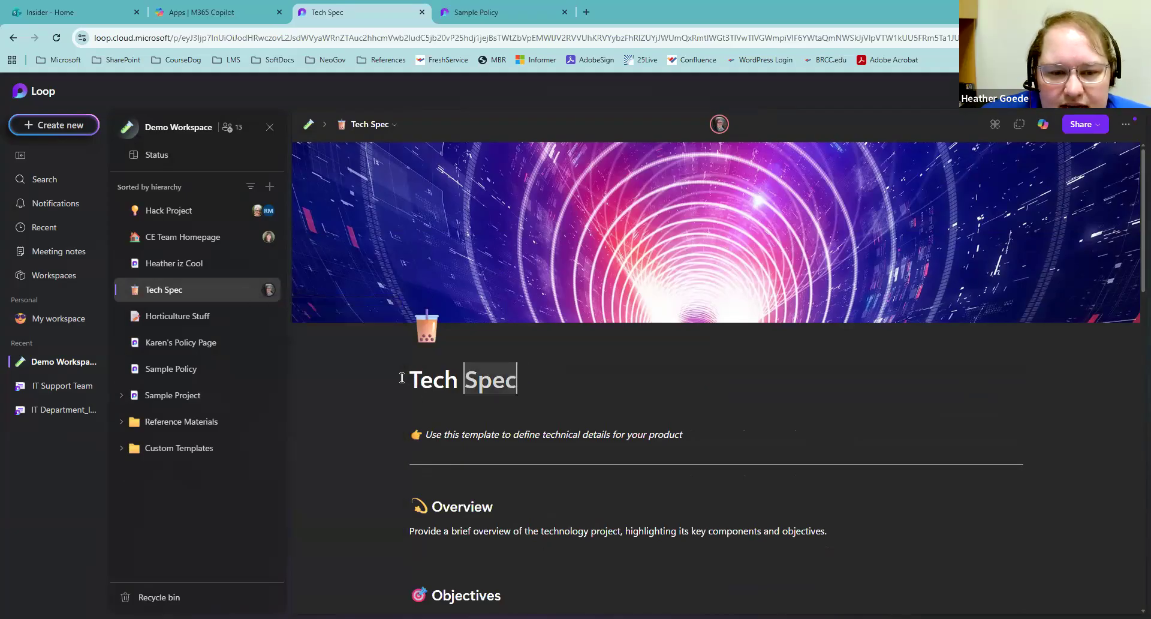
pyautogui.moveTo(402, 378); pyautogui.dragTo(399, 378)
pyautogui.write('Heeath')
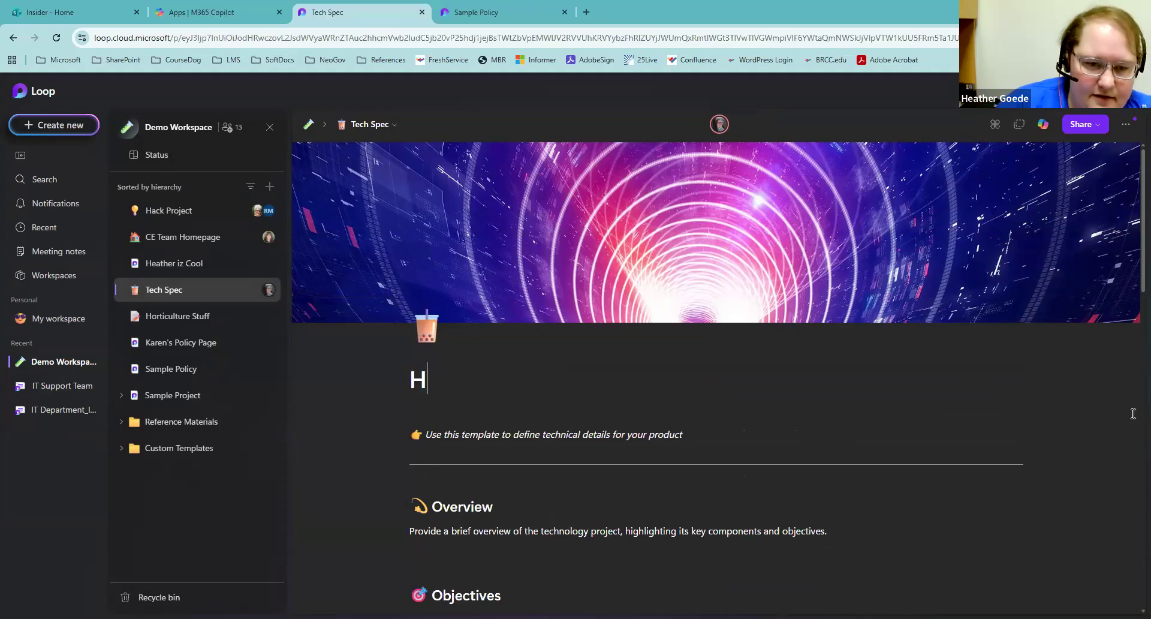
pyautogui.press('BackSpace')
pyautogui.press('BackSpace')
pyautogui.press('BackSpace')
pyautogui.press('BackSpace')
pyautogui.write("ather's Page")
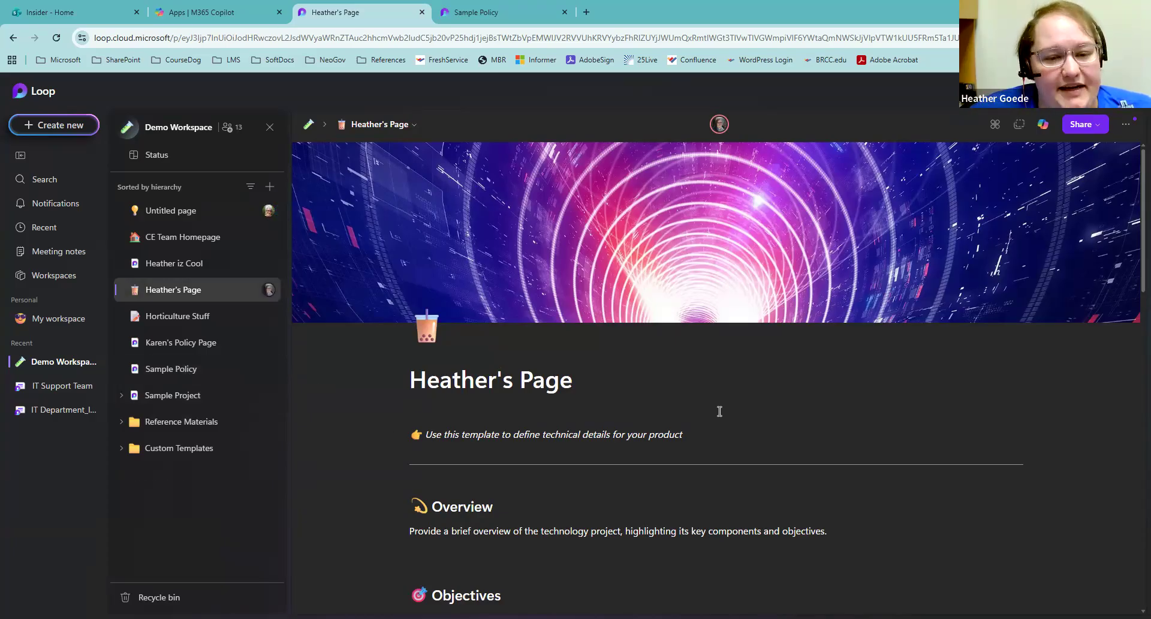
# Step: View the block options of the Proposed solution heading and close them
pyautogui.scroll(-1, 659, 370)
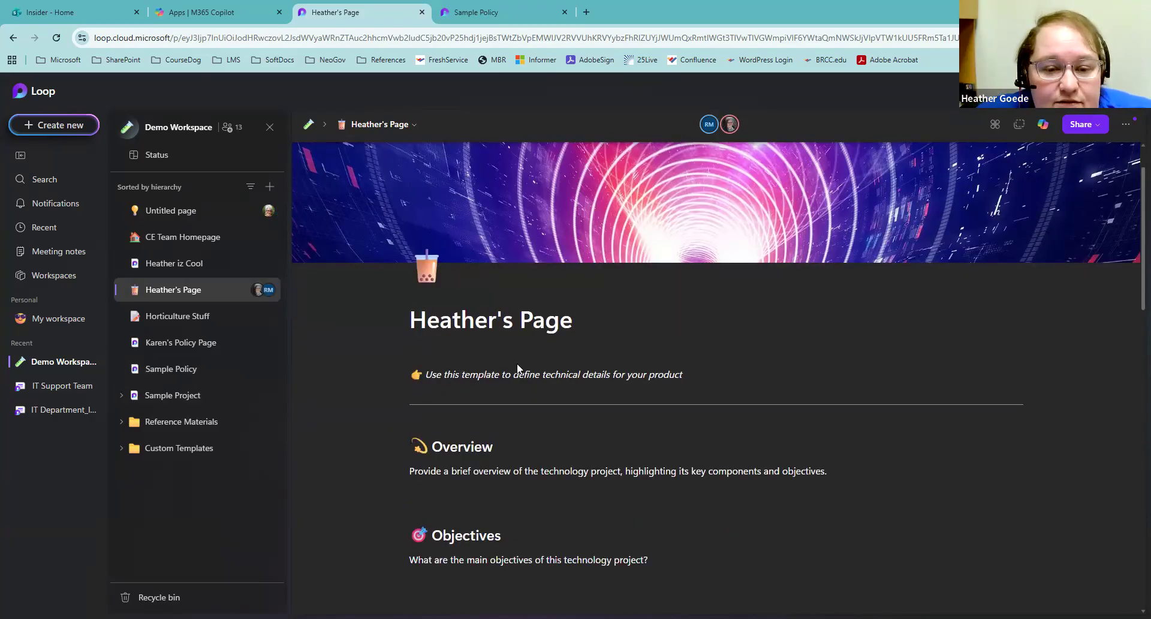
pyautogui.scroll(-3, 518, 364)
pyautogui.scroll(-2, 518, 364)
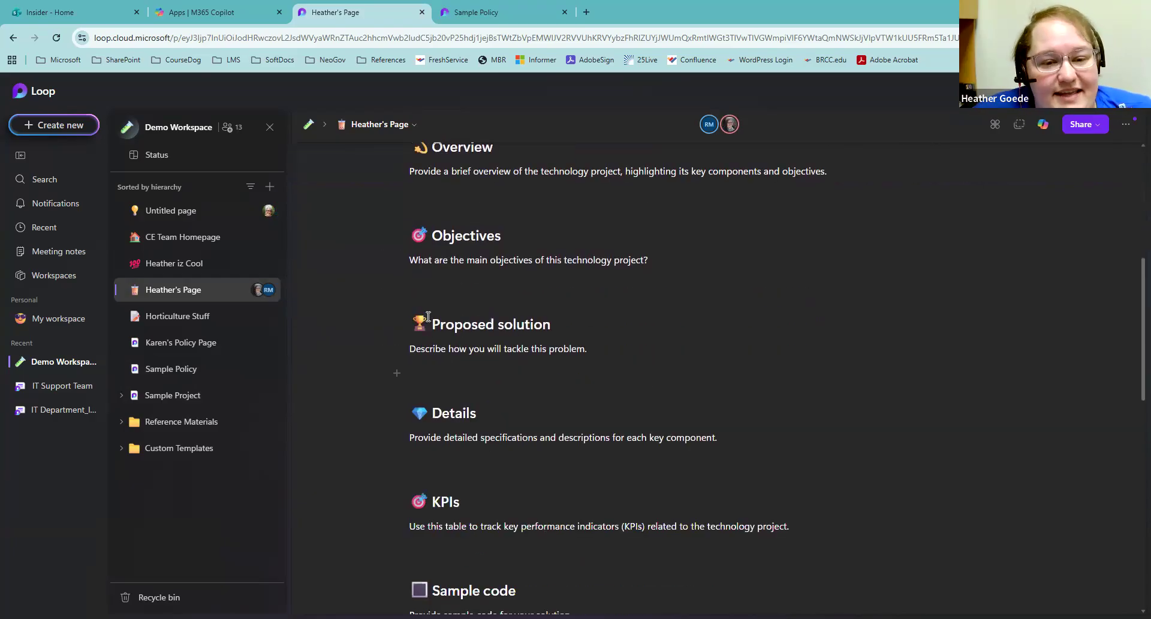
pyautogui.click(398, 324)
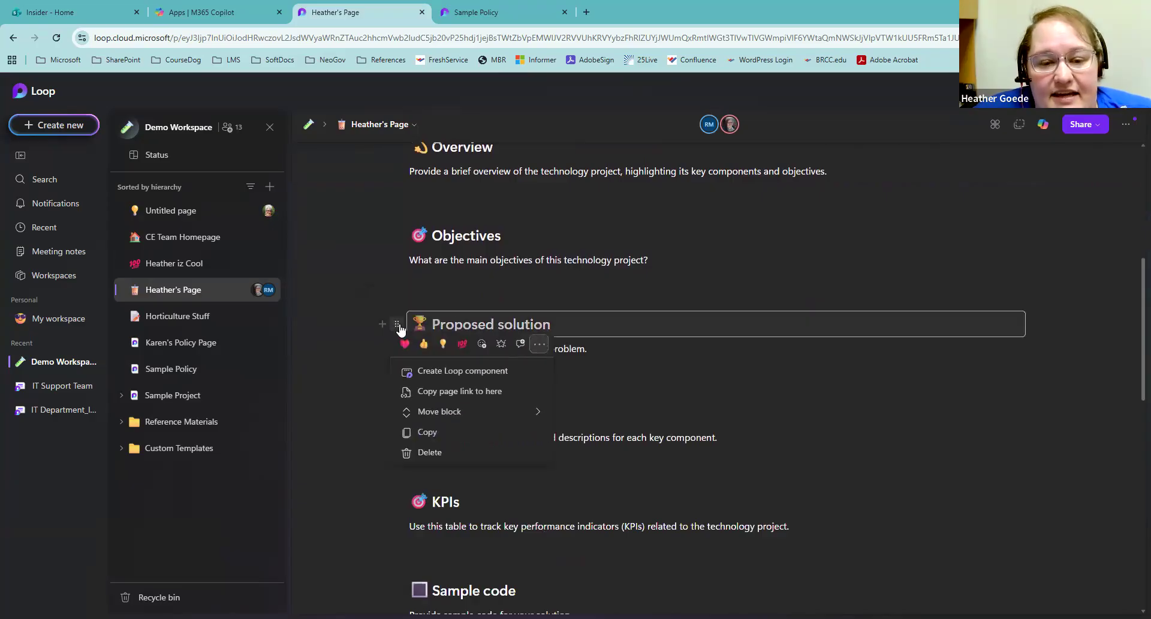
pyautogui.click(904, 372)
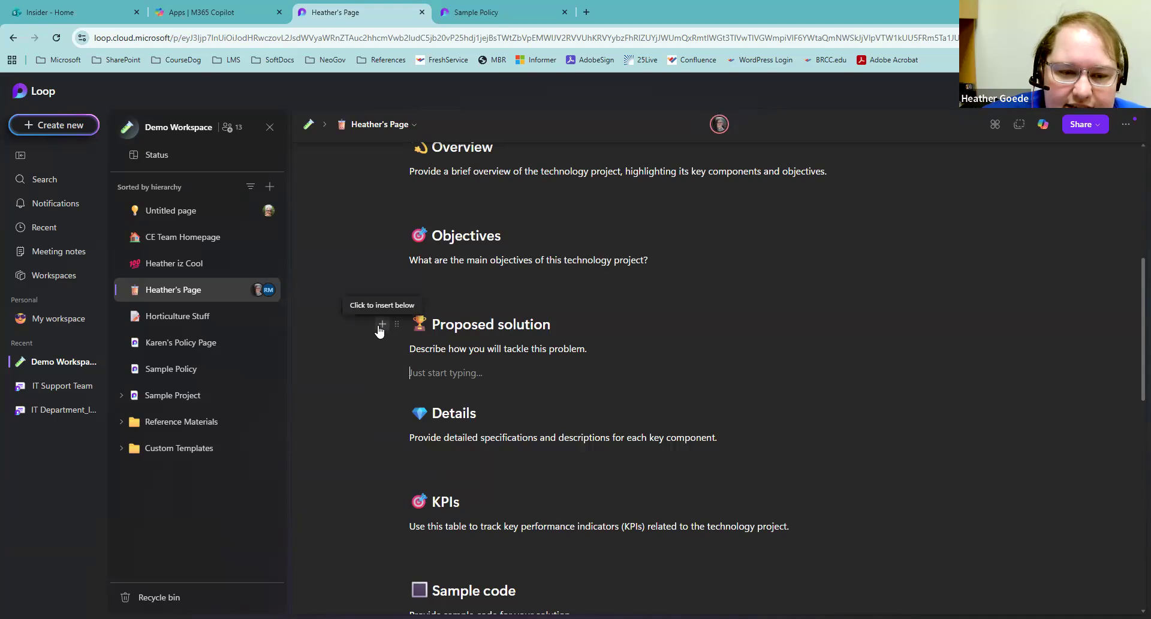
# Step: Insert a table directly below the Proposed solution heading and add an empty line beneath the table
pyautogui.click(382, 324)
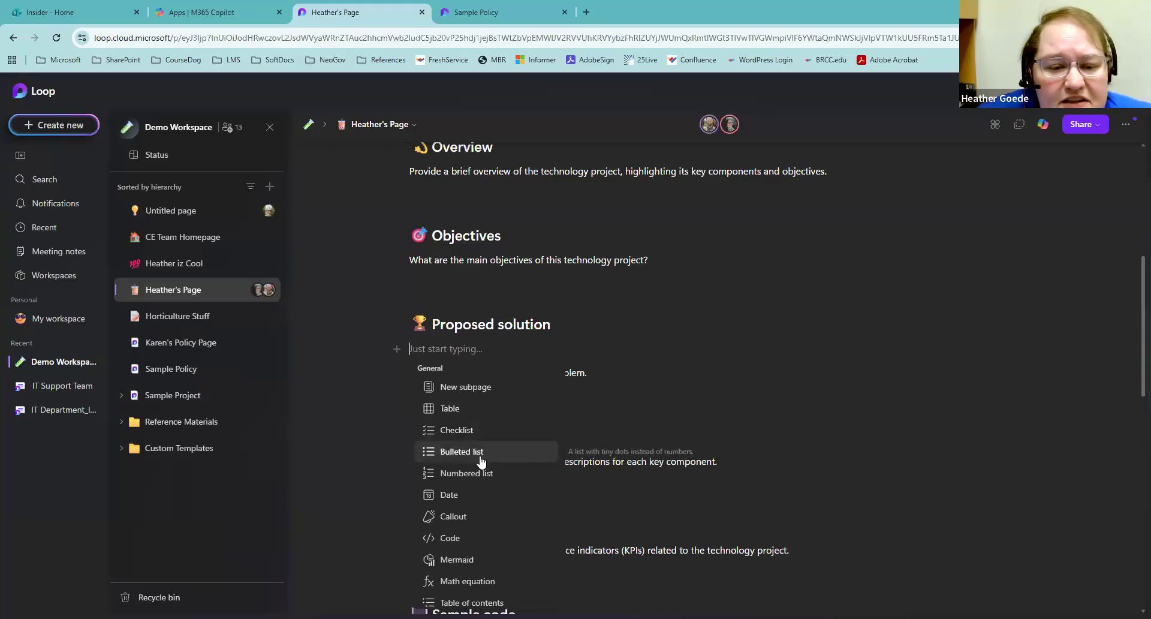
pyautogui.click(507, 413)
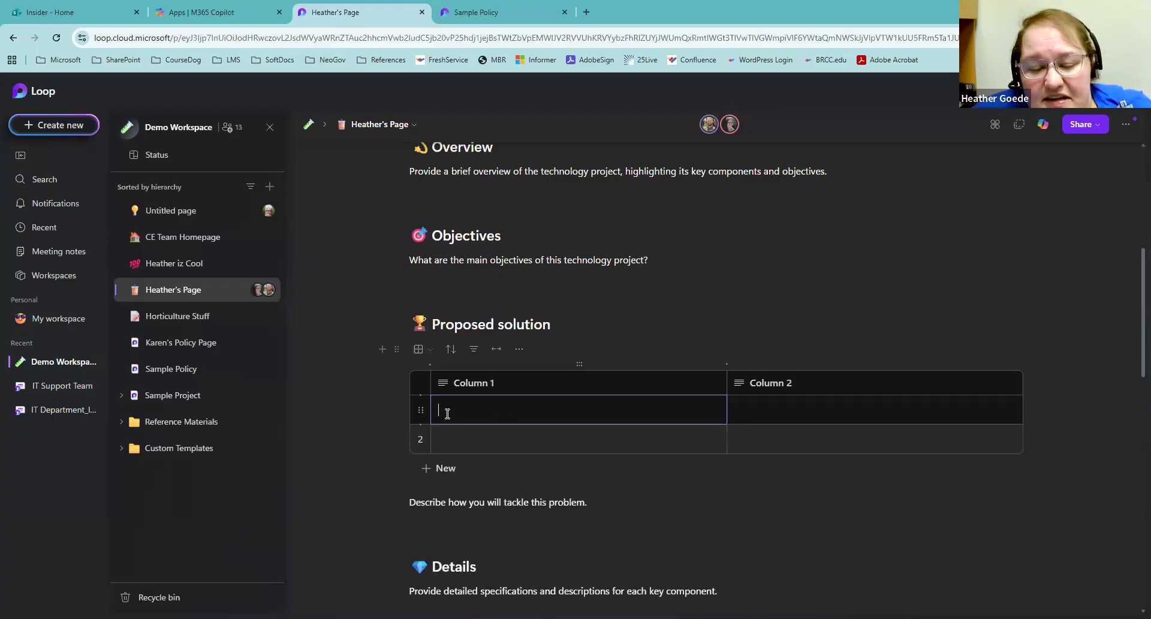
pyautogui.click(382, 348)
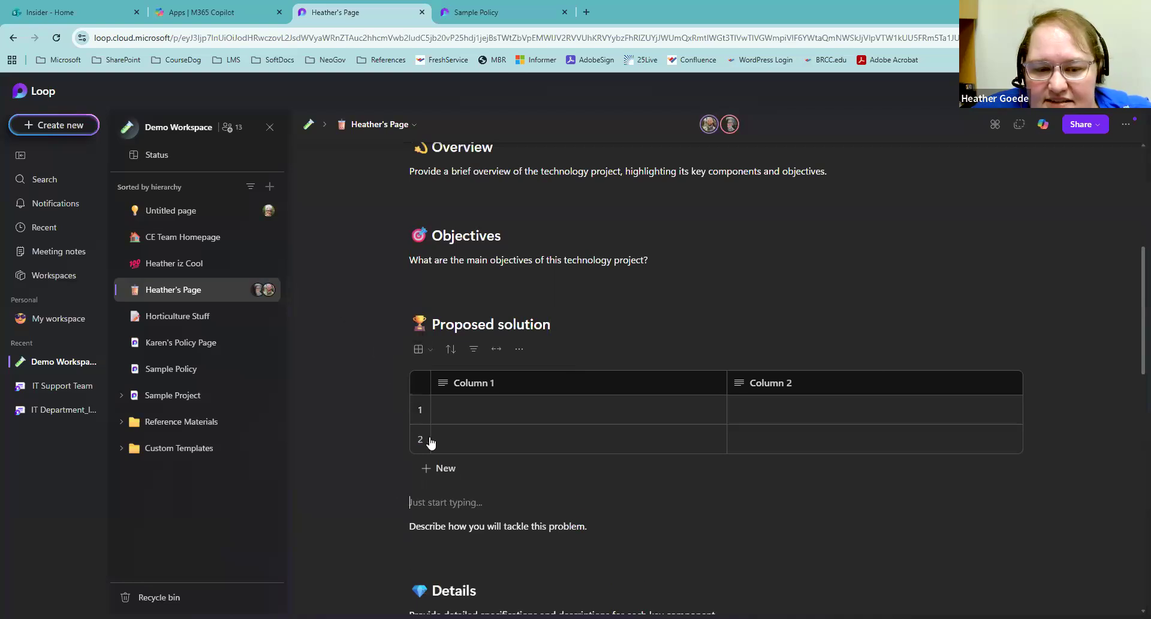
# Step: Browse the insertable block types, text styles and templates for the empty line beneath the table, and close the list
pyautogui.click(397, 502)
pyautogui.scroll(-4, 484, 402)
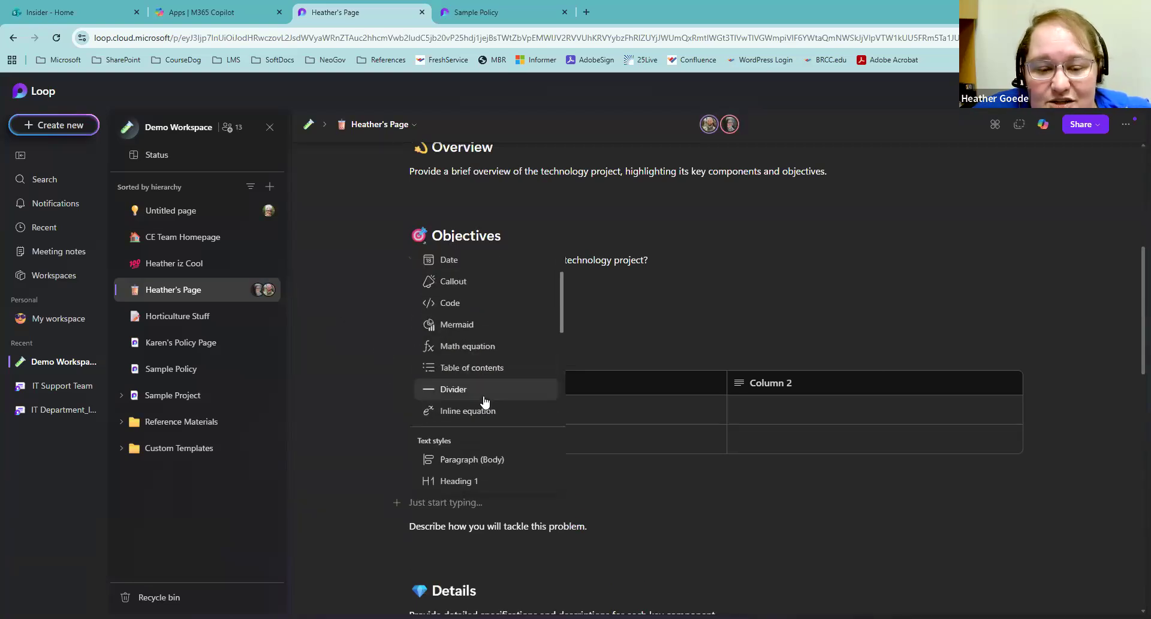
pyautogui.scroll(-5, 485, 402)
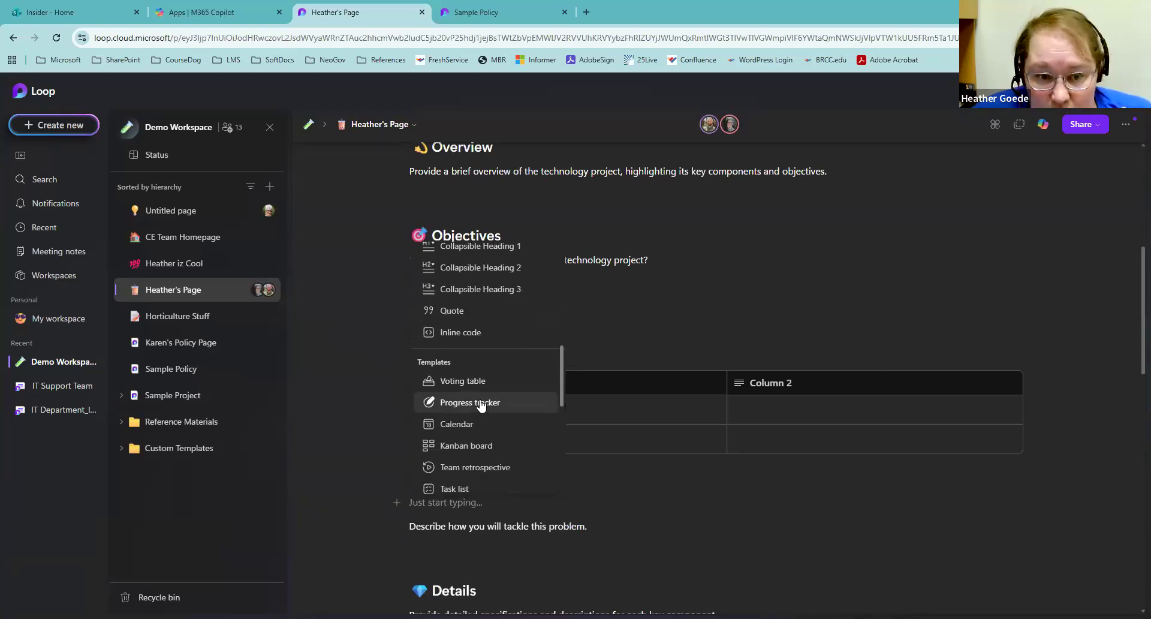
pyautogui.scroll(2, 512, 342)
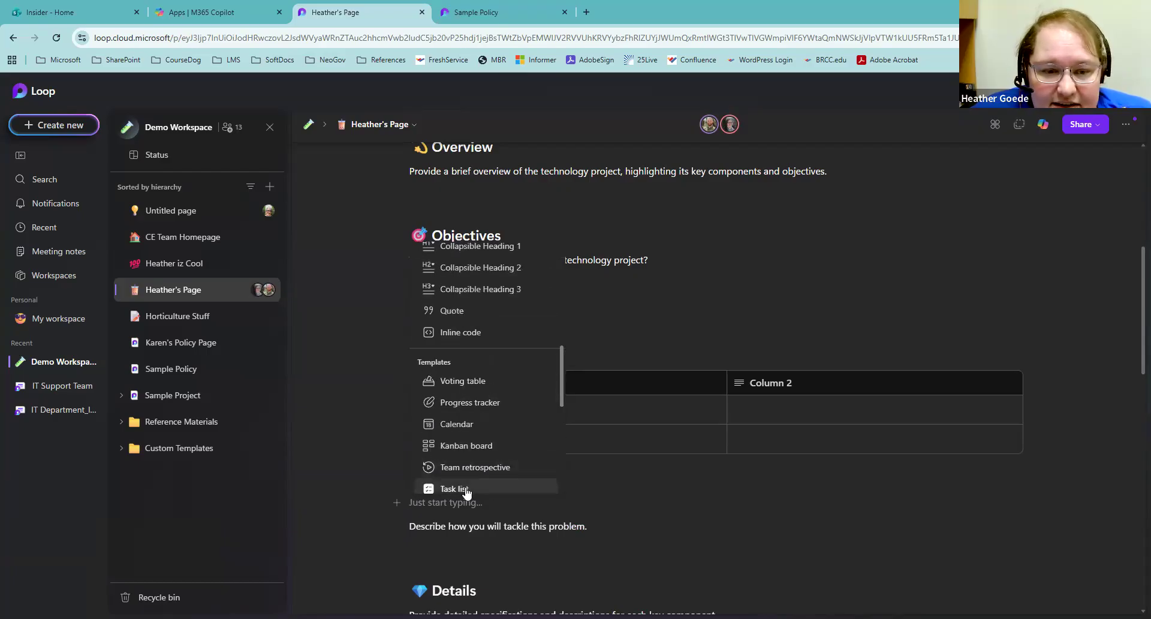
pyautogui.scroll(-1, 479, 490)
pyautogui.scroll(-2, 481, 491)
pyautogui.scroll(6, 502, 426)
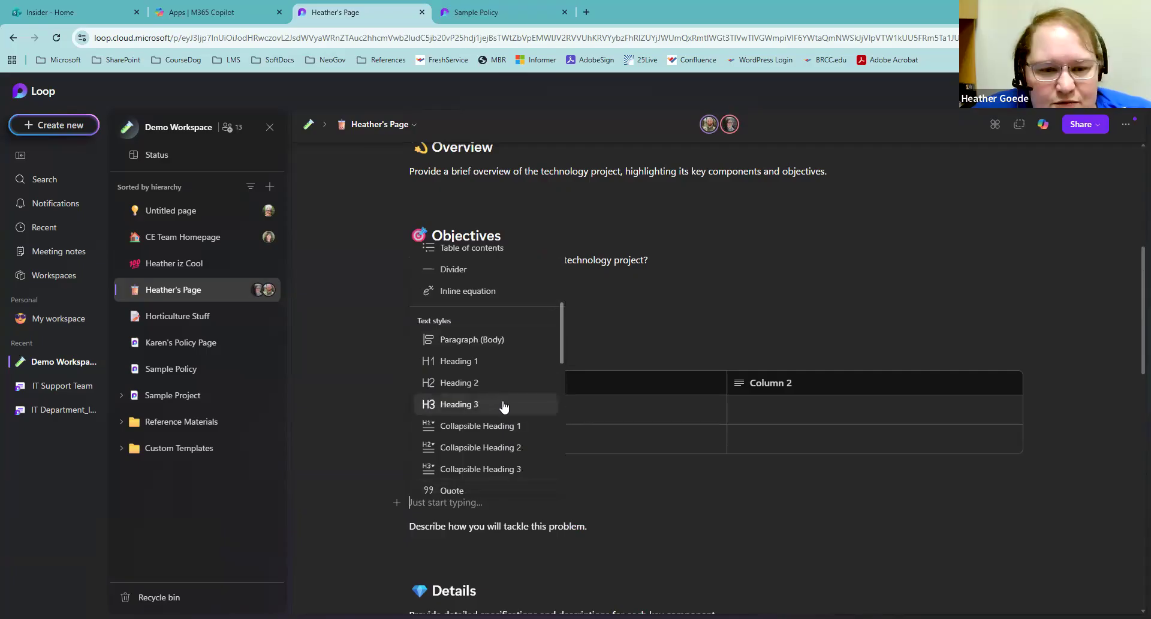
pyautogui.scroll(1, 502, 407)
pyautogui.scroll(2, 503, 407)
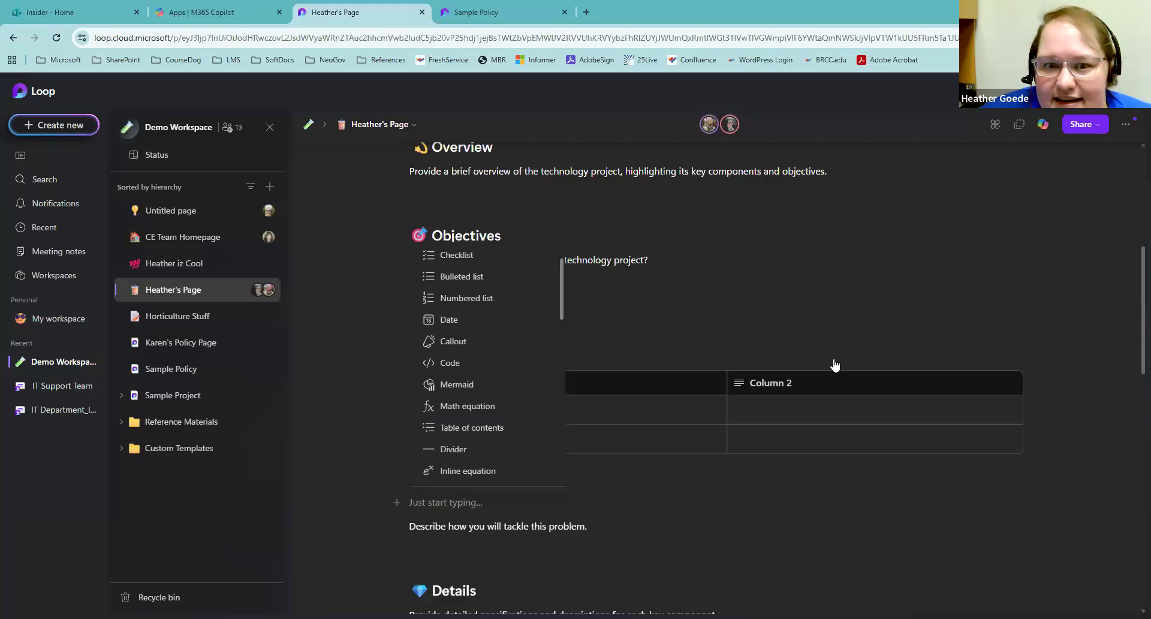
pyautogui.click(667, 404)
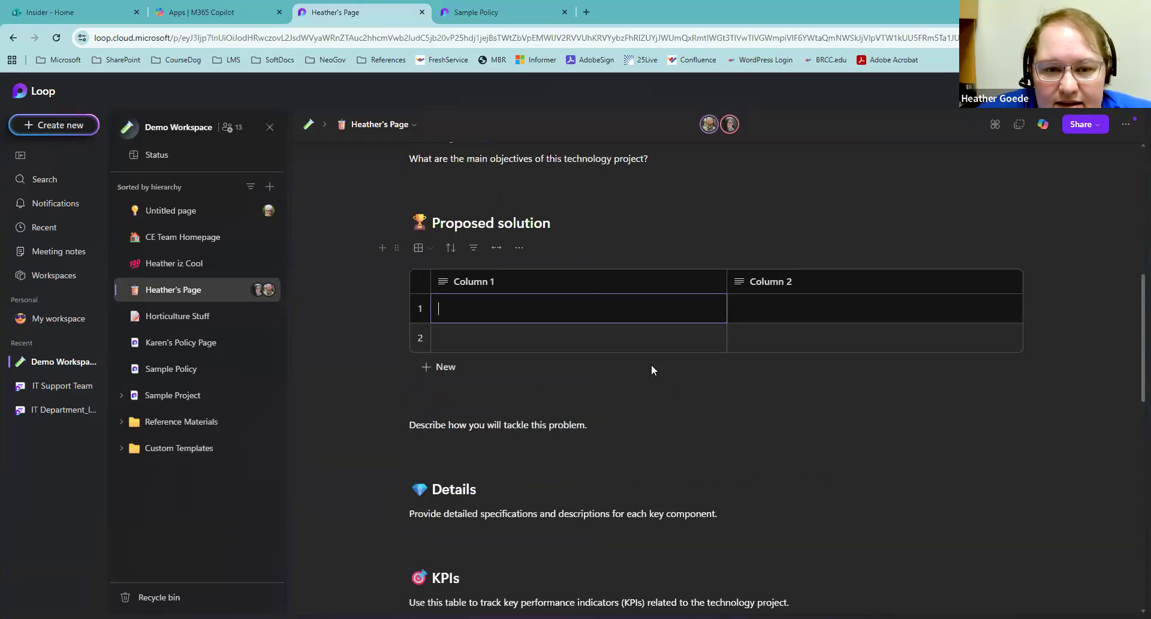
# Step: Rename the table's first column header "Turtle Name"
pyautogui.click(521, 281)
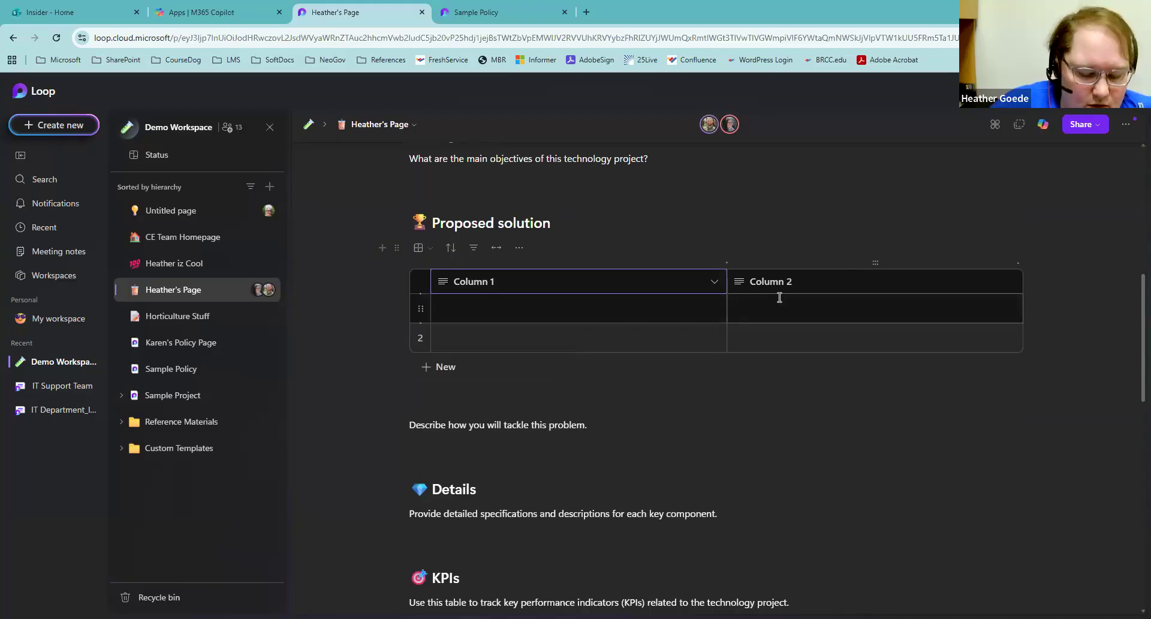
pyautogui.hotkey('ctrl', 'a')
pyautogui.write('Samp')
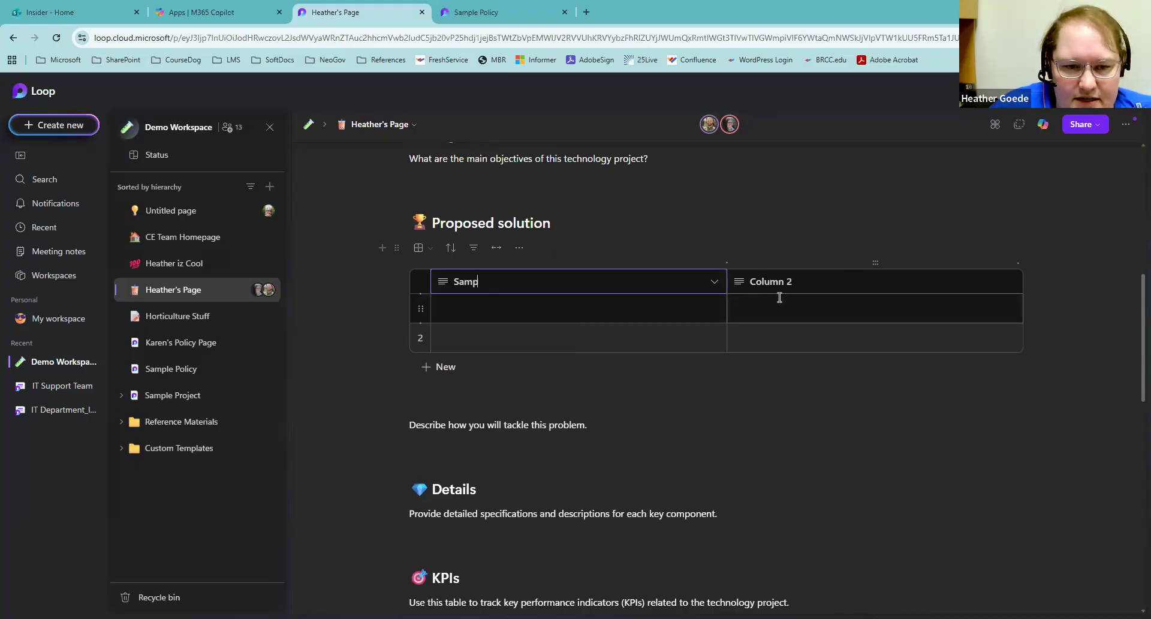
pyautogui.press('BackSpace')
pyautogui.press('BackSpace')
pyautogui.press('BackSpace')
pyautogui.press('BackSpace')
pyautogui.write('Turt')
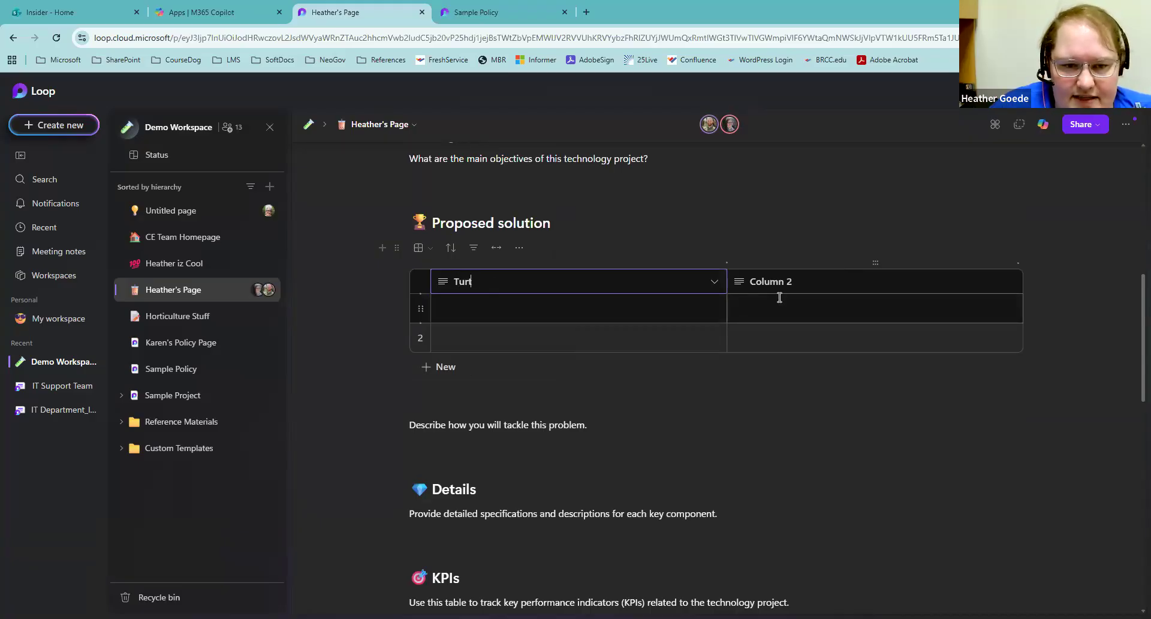
pyautogui.write('le Name')
# Step: Rename the table's second column header "Number Strawberries Eaten"
pyautogui.press('Tab')
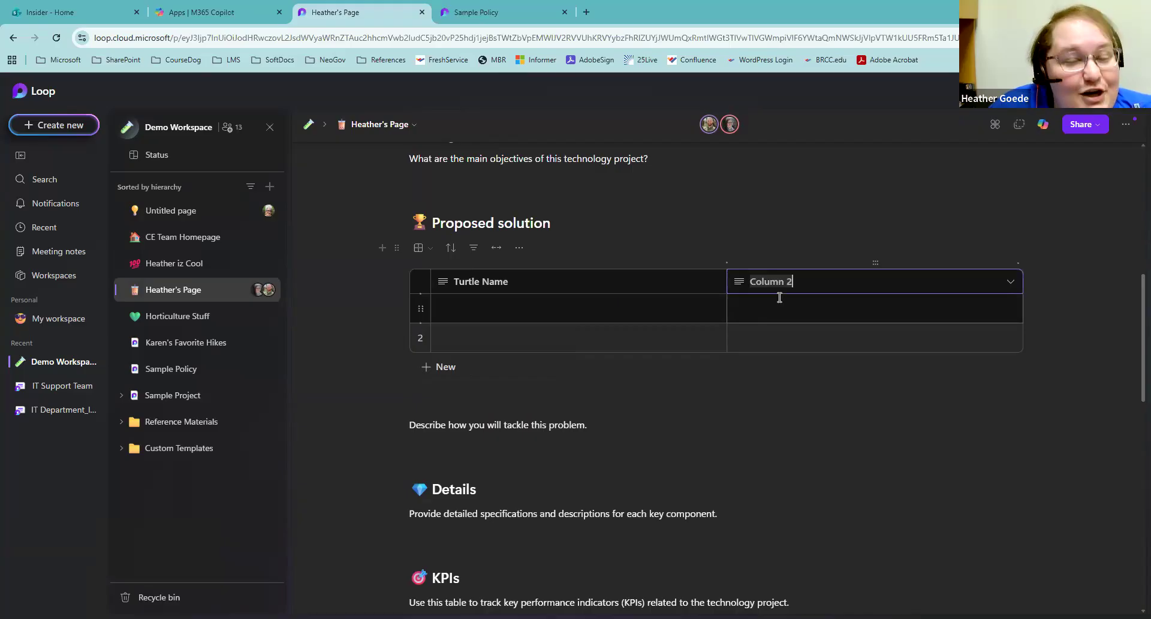
pyautogui.write('N')
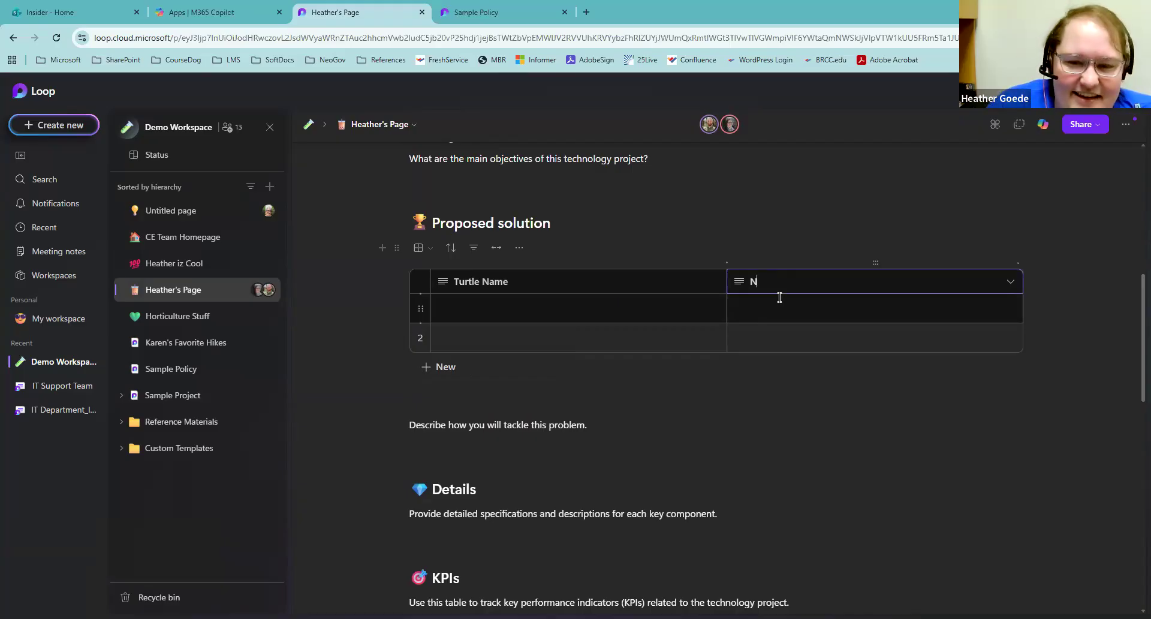
pyautogui.write('umber Strawebe')
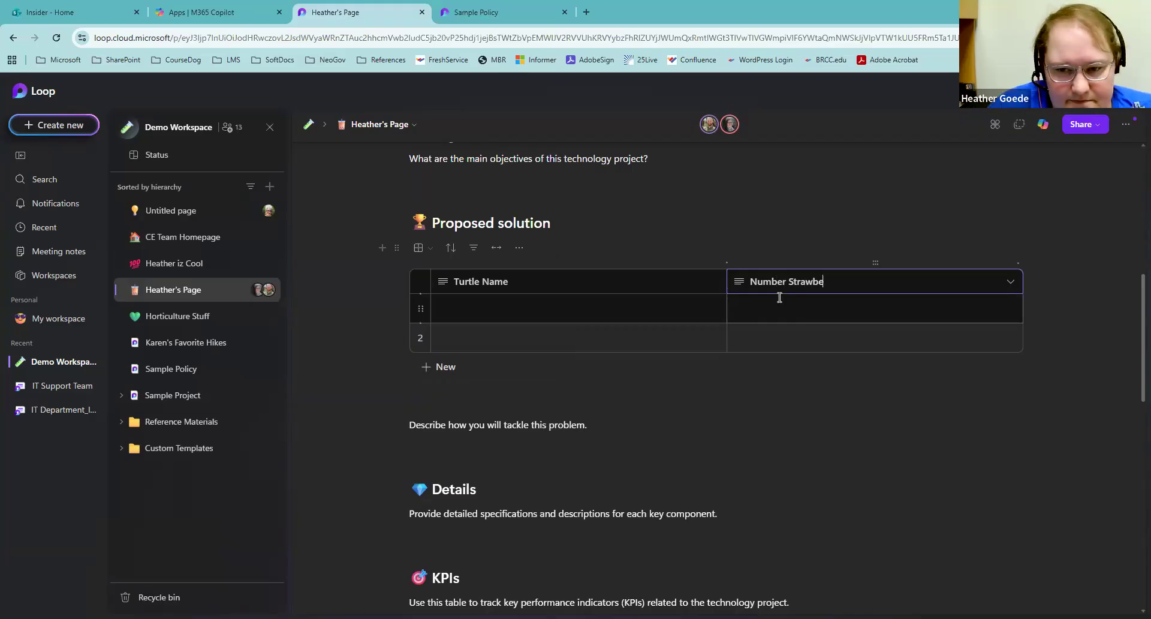
pyautogui.write('rries Eaten')
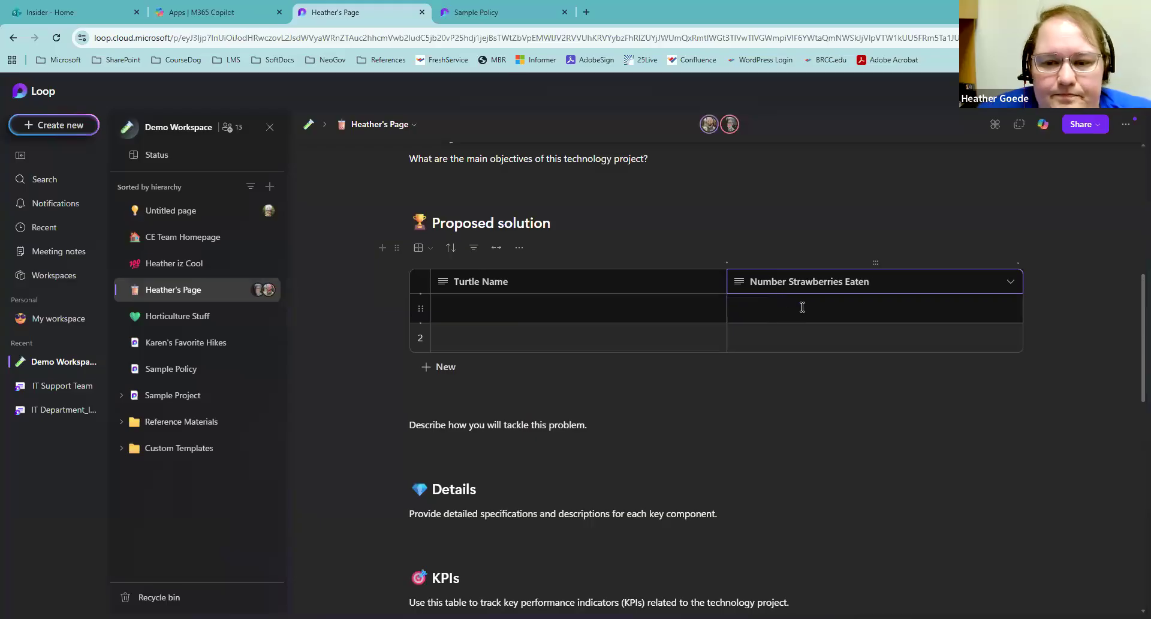
pyautogui.click(803, 307)
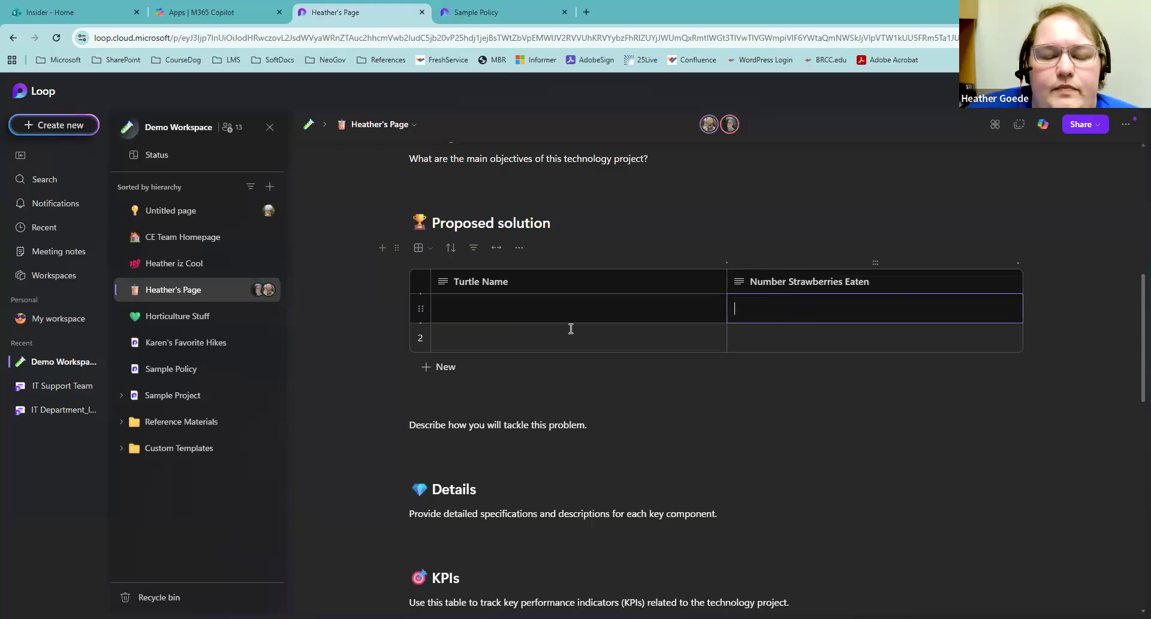
pyautogui.click(470, 281)
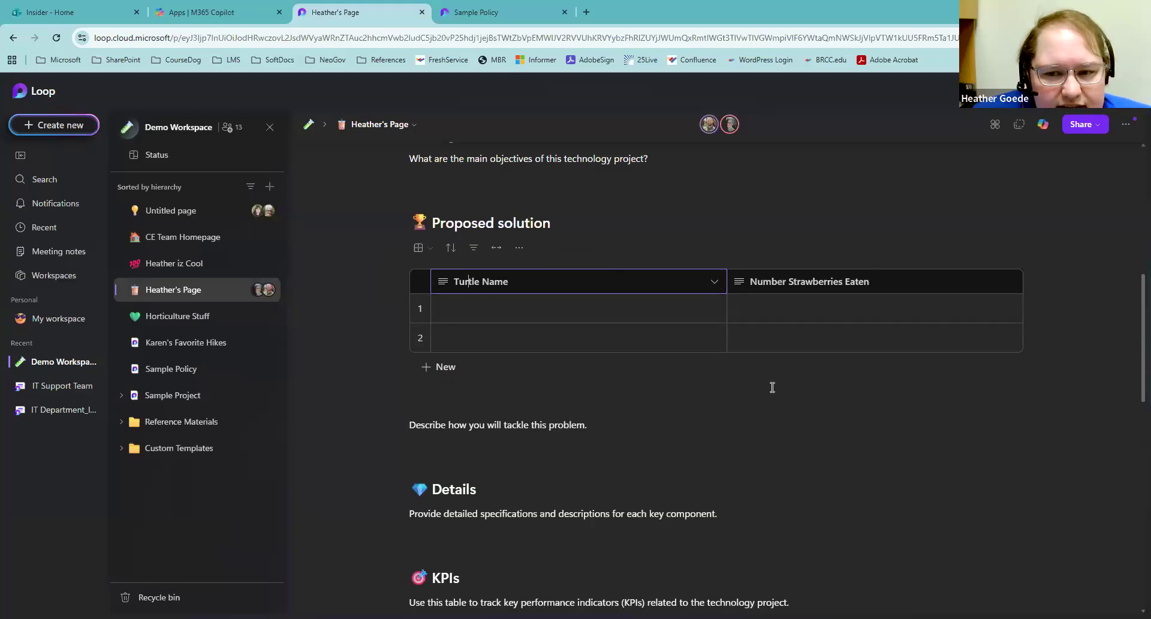
# Step: View the block options of the italic template hint line and move the line below the Overview description
pyautogui.scroll(8, 772, 386)
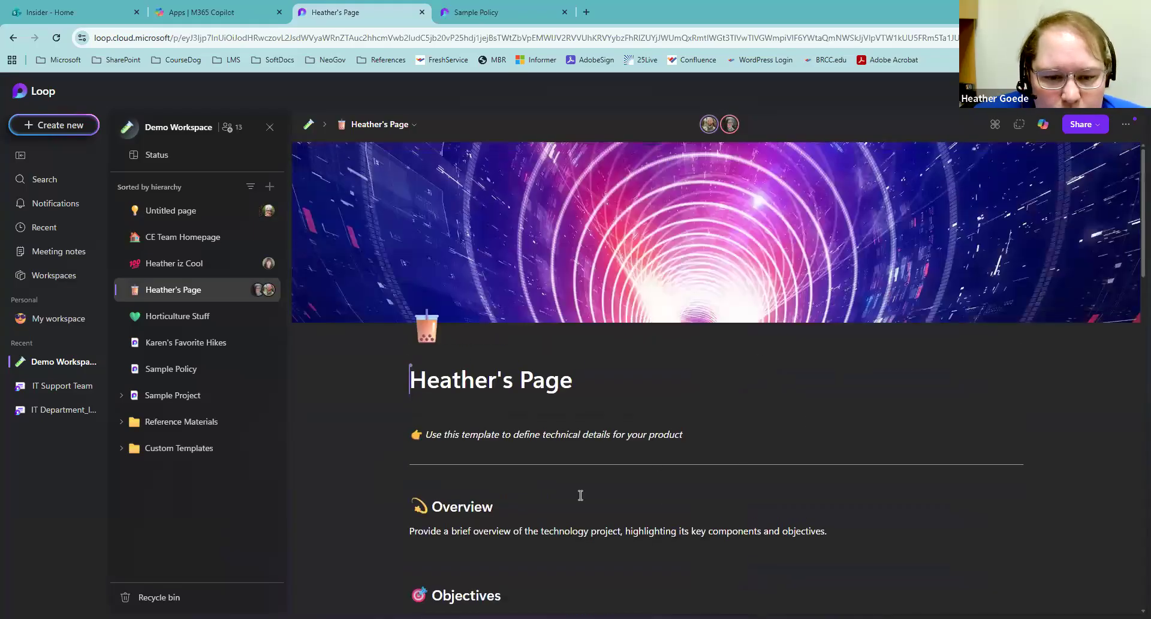
pyautogui.scroll(-1, 447, 400)
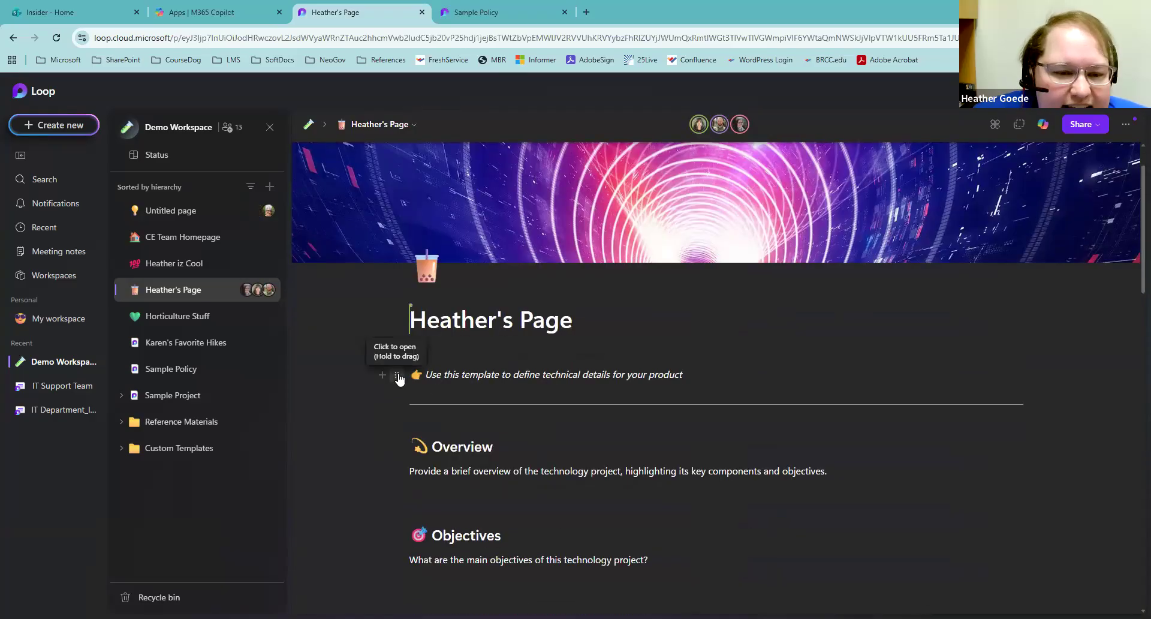
pyautogui.click(397, 376)
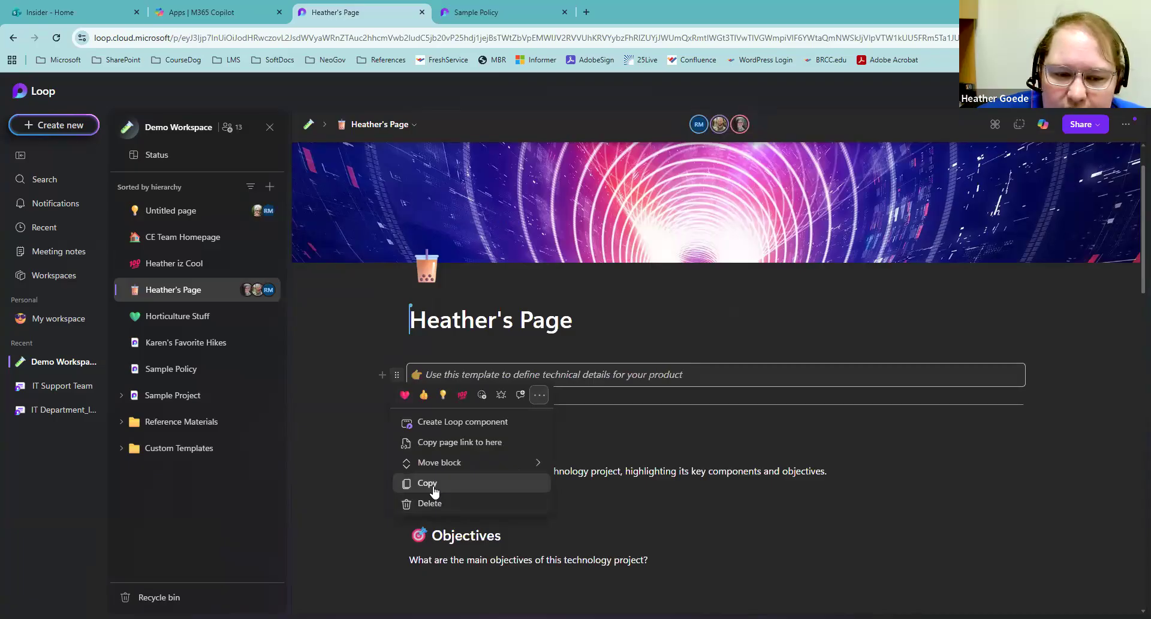
pyautogui.moveTo(473, 464)
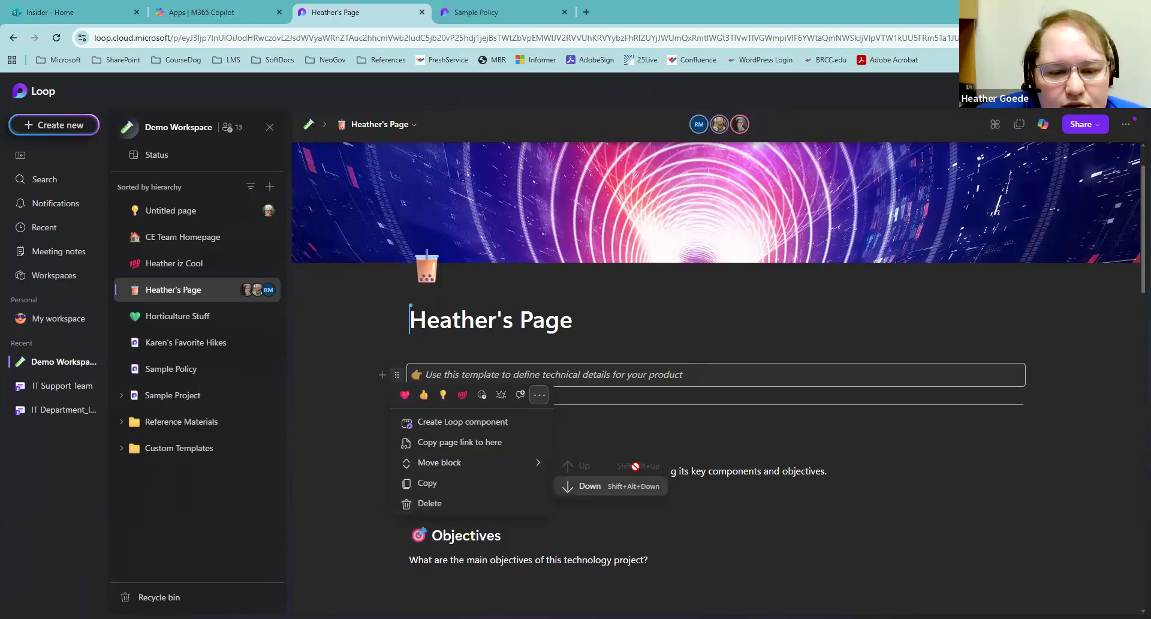
pyautogui.click(999, 462)
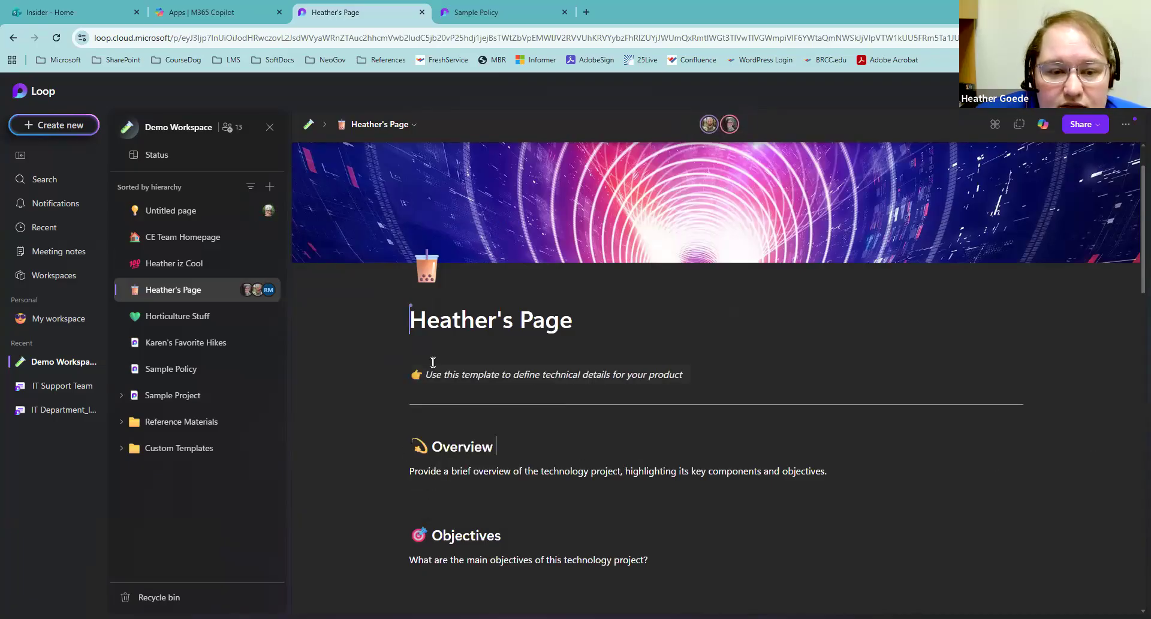
pyautogui.moveTo(398, 376); pyautogui.dragTo(392, 495)
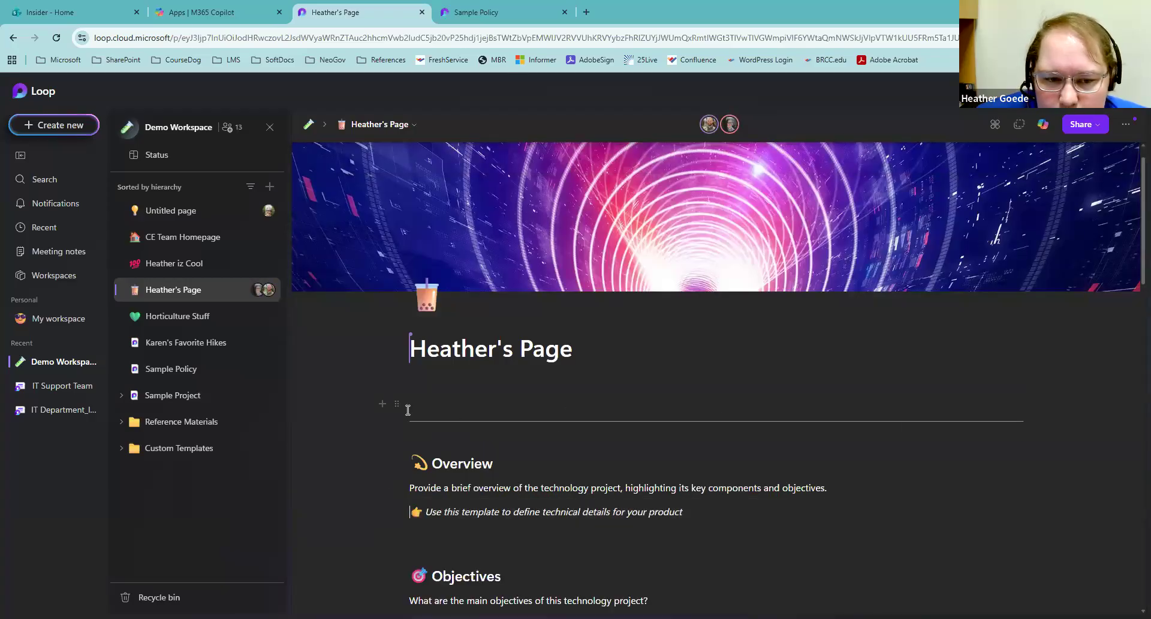
# Step: Delete the divider under the page title, the Overview heading, its description, the template hint line and the leftover empty line
pyautogui.click(396, 403)
pyautogui.click(462, 533)
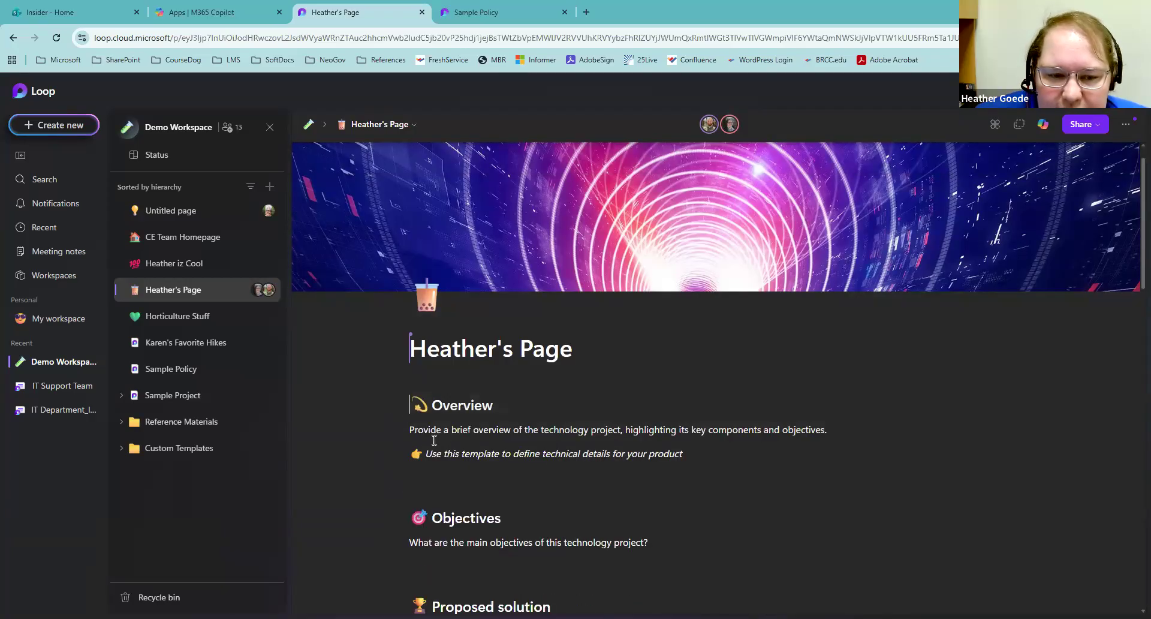
pyautogui.click(396, 408)
pyautogui.click(454, 533)
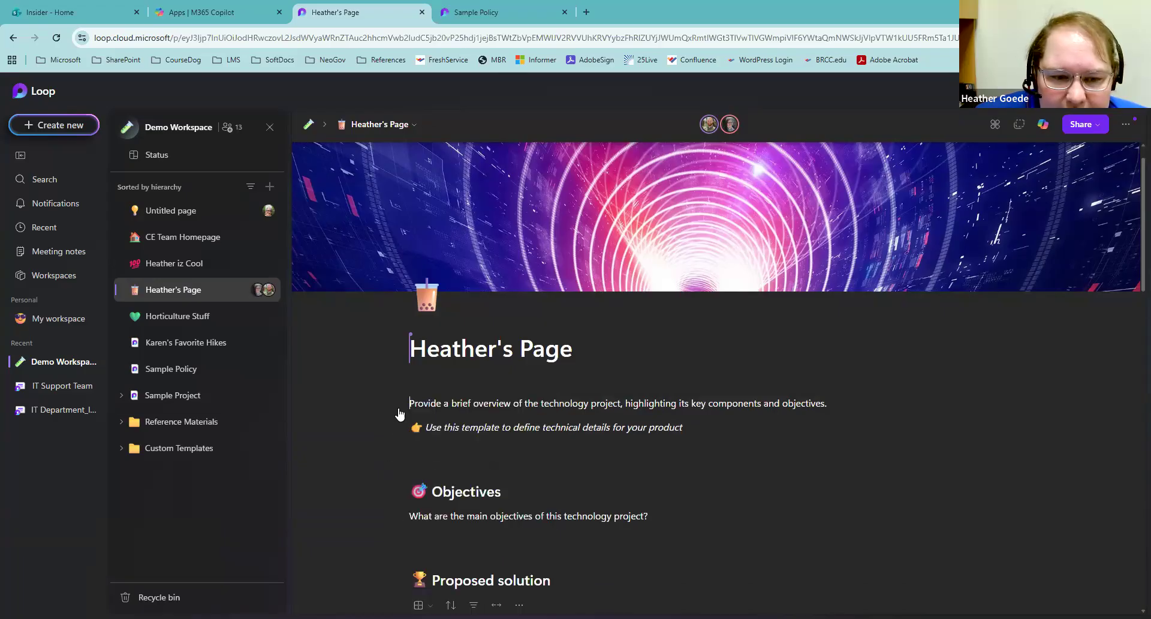
pyautogui.click(396, 403)
pyautogui.click(453, 531)
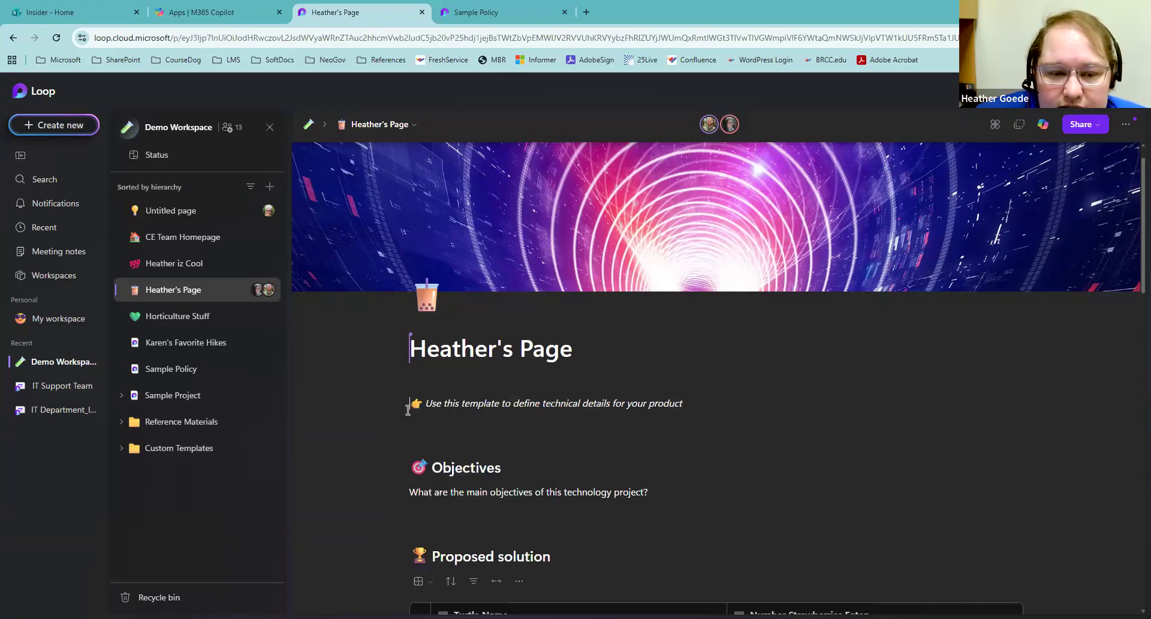
pyautogui.click(398, 404)
pyautogui.click(444, 529)
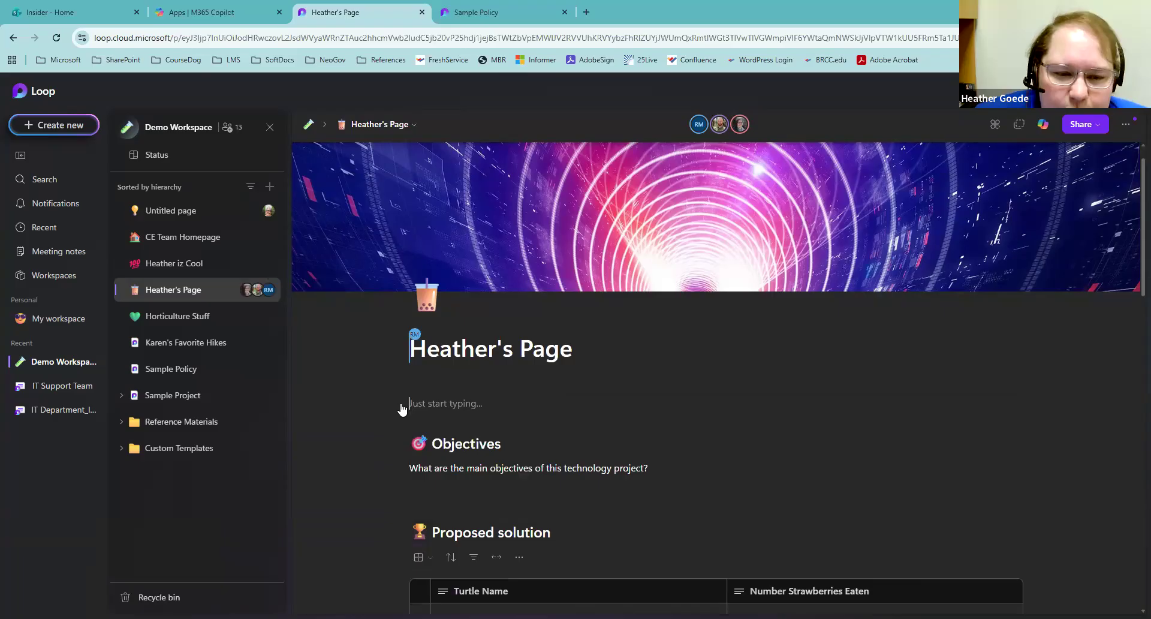
pyautogui.click(396, 404)
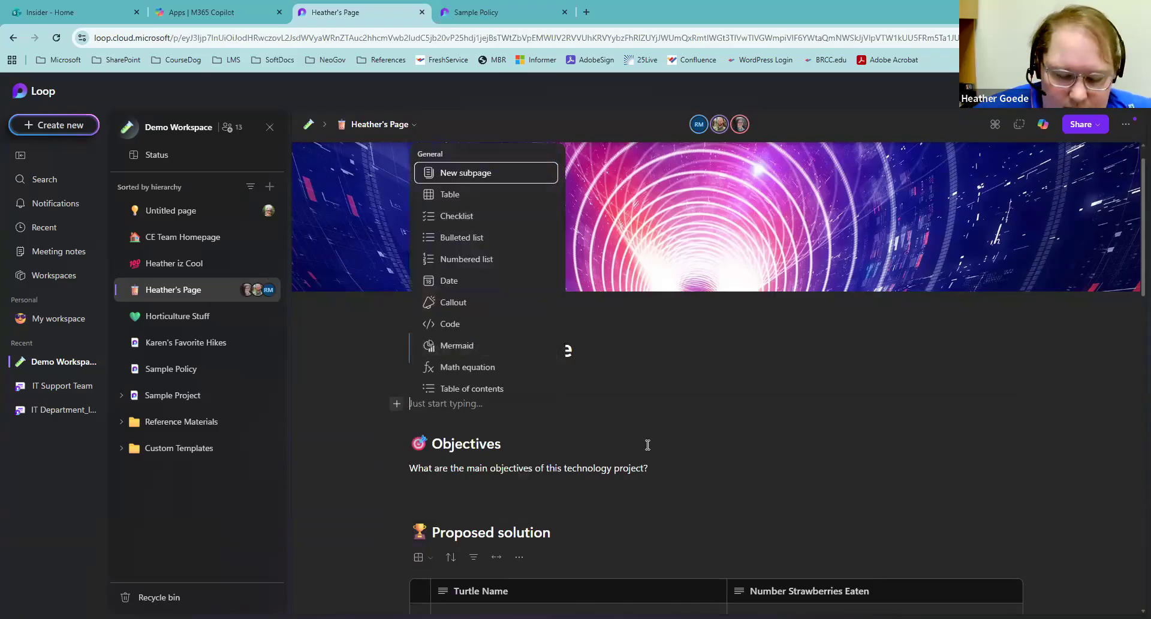
pyautogui.press('BackSpace')
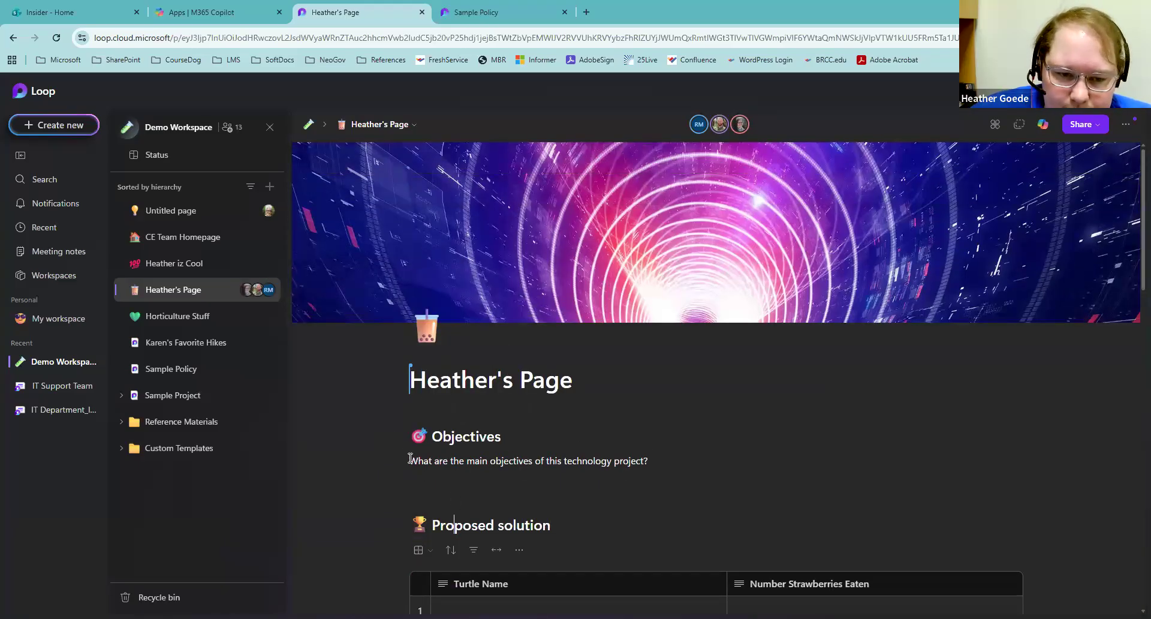
# Step: Delete the Objectives heading, its question text and the Proposed solution heading above the table
pyautogui.click(397, 436)
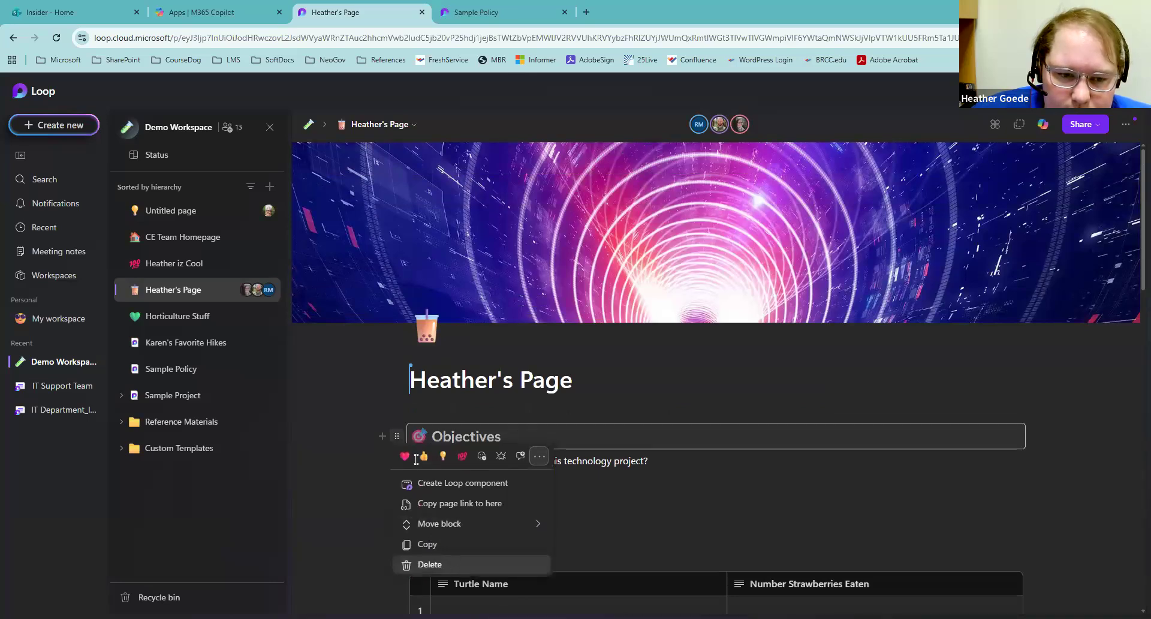
pyautogui.click(430, 565)
pyautogui.click(396, 438)
pyautogui.click(442, 565)
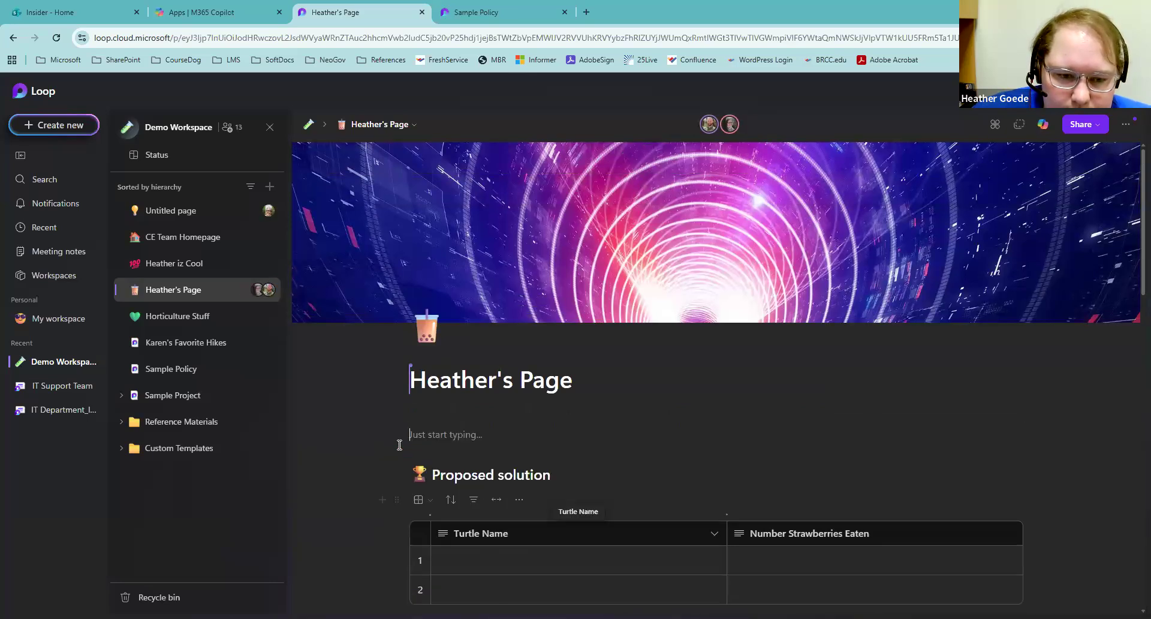
pyautogui.click(397, 474)
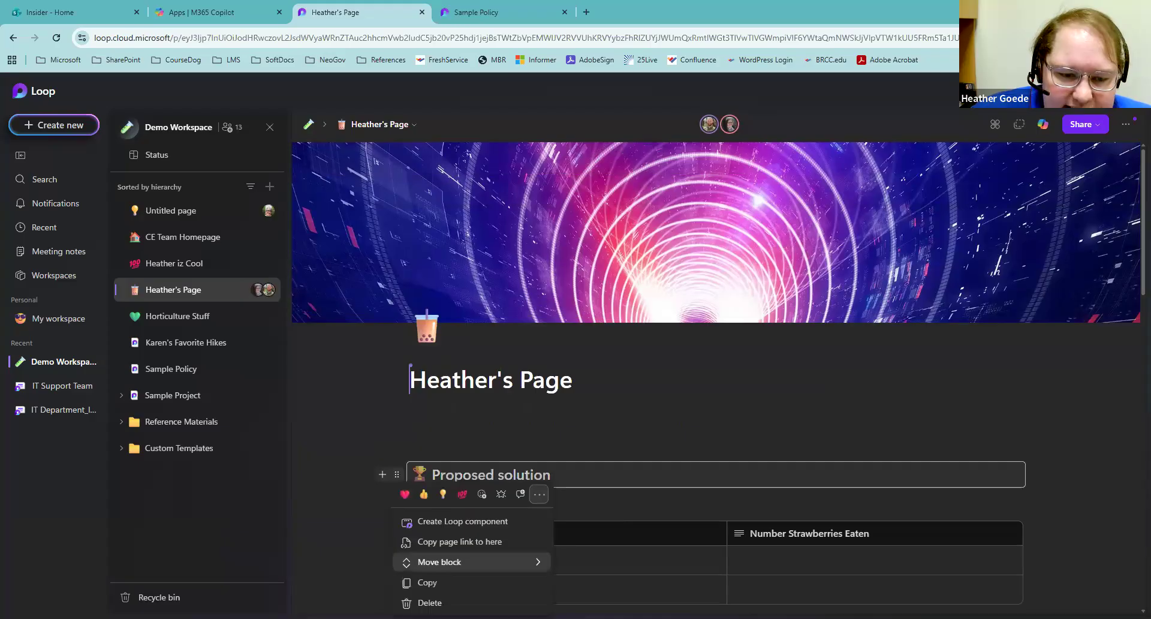
pyautogui.click(430, 602)
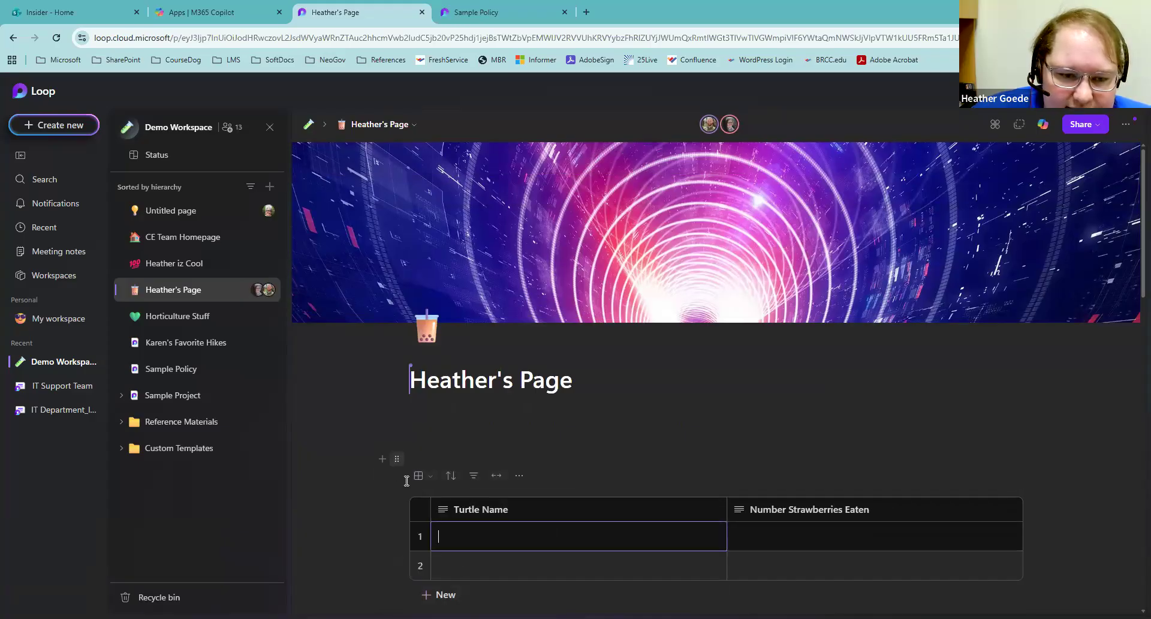
pyautogui.click(397, 459)
pyautogui.click(784, 424)
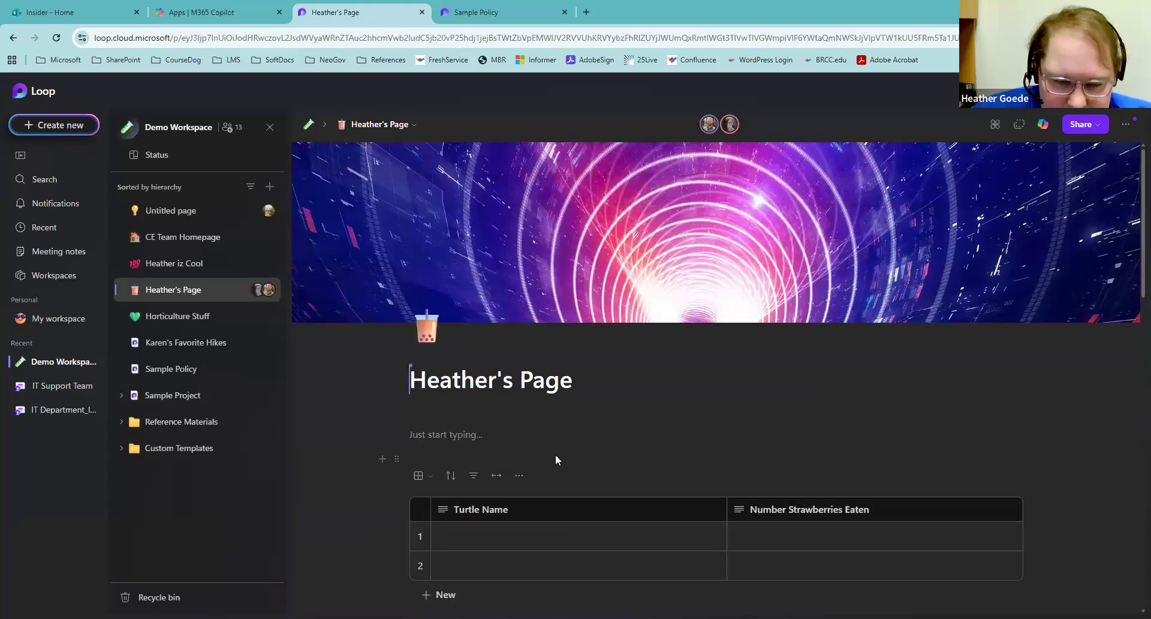
# Step: Look through the remaining content of the page and place the cursor in the first Turtle Name cell
pyautogui.scroll(-2, 557, 459)
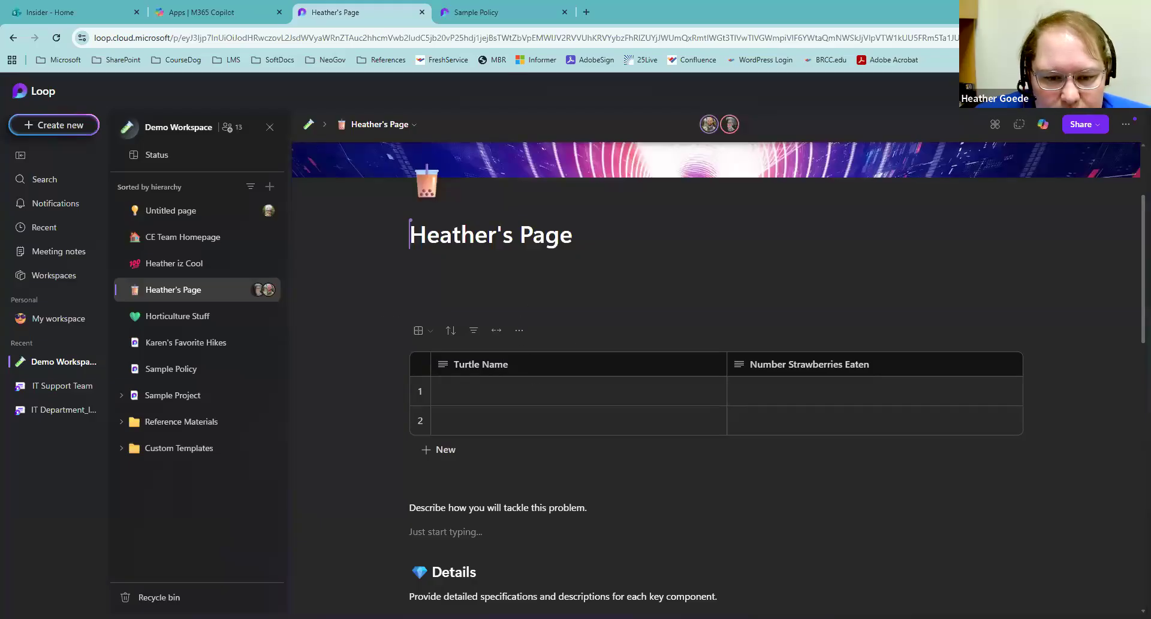
pyautogui.scroll(-8, 475, 408)
pyautogui.scroll(10, 514, 393)
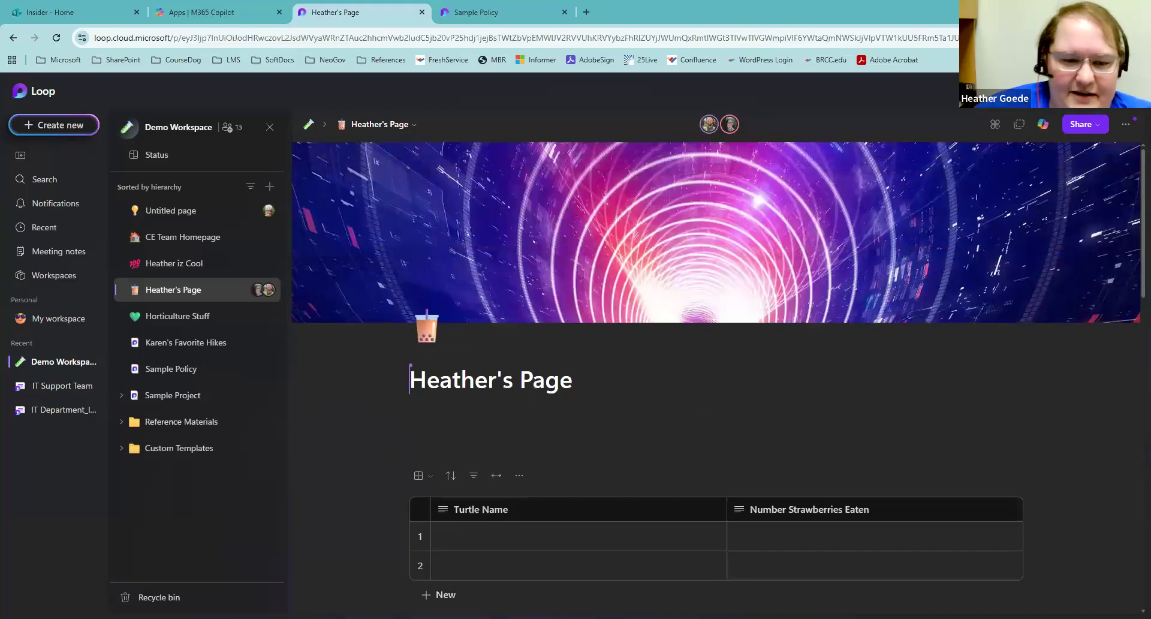
pyautogui.click(493, 532)
pyautogui.scroll(-3, 766, 451)
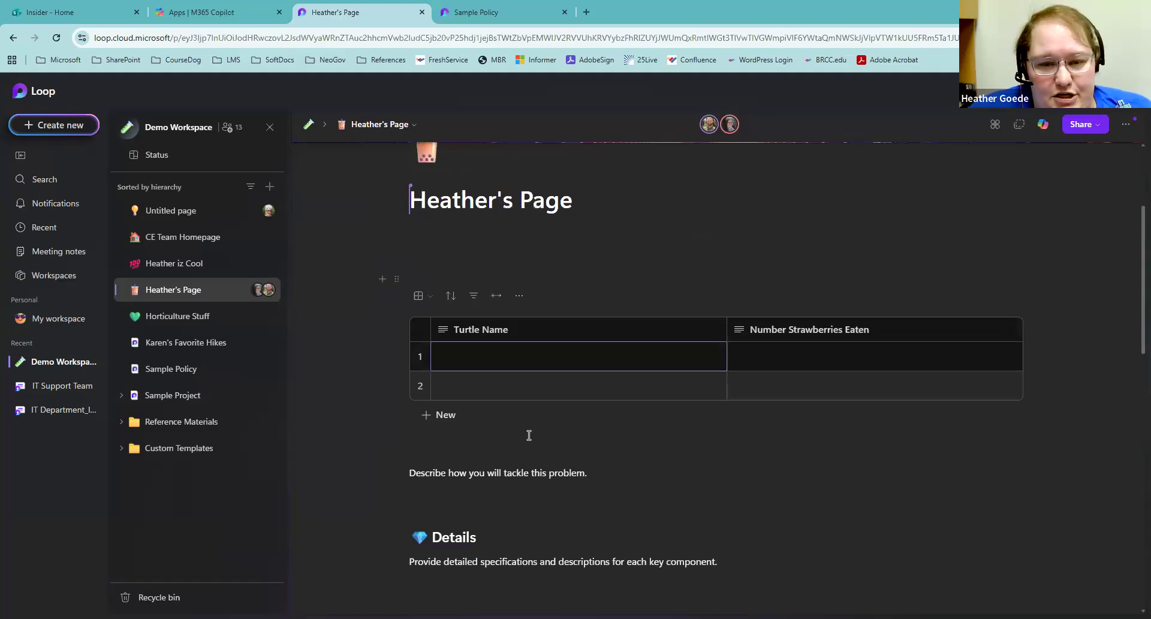
# Step: Add a third row to the turtle table and view the cell options for the first row
pyautogui.click(453, 423)
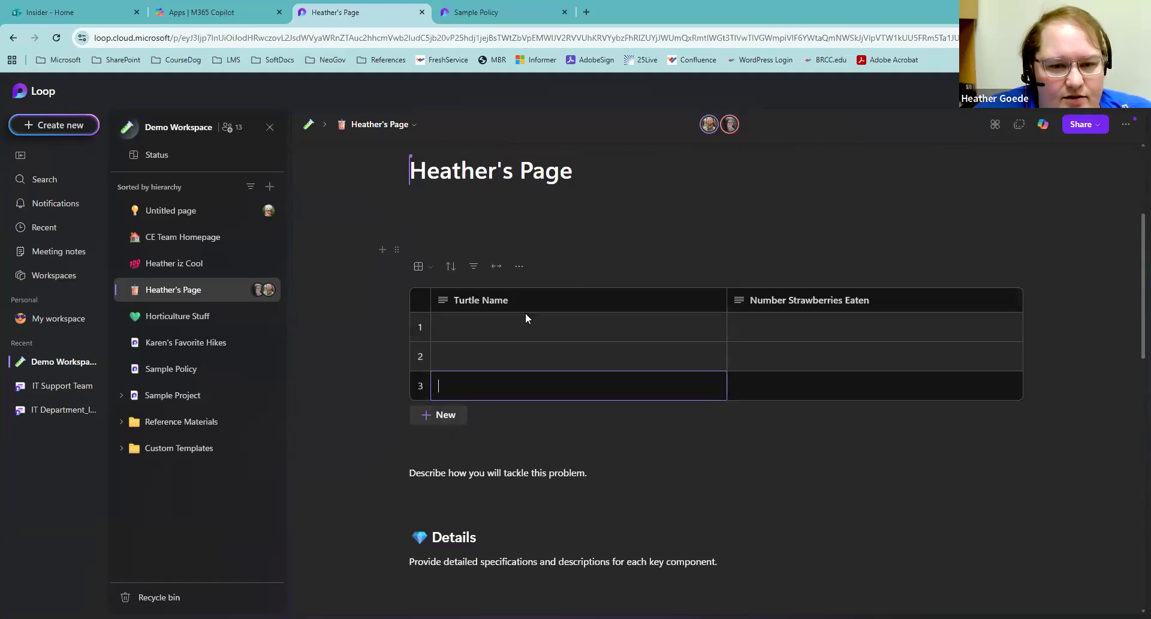
pyautogui.rightClick(564, 327)
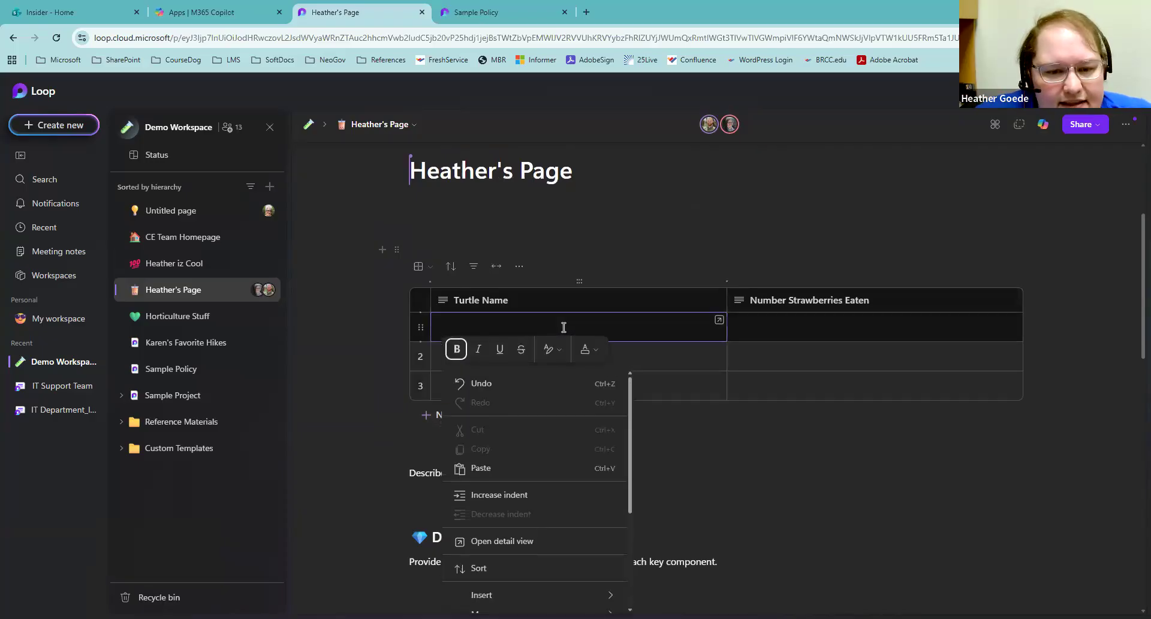
pyautogui.scroll(-3, 581, 542)
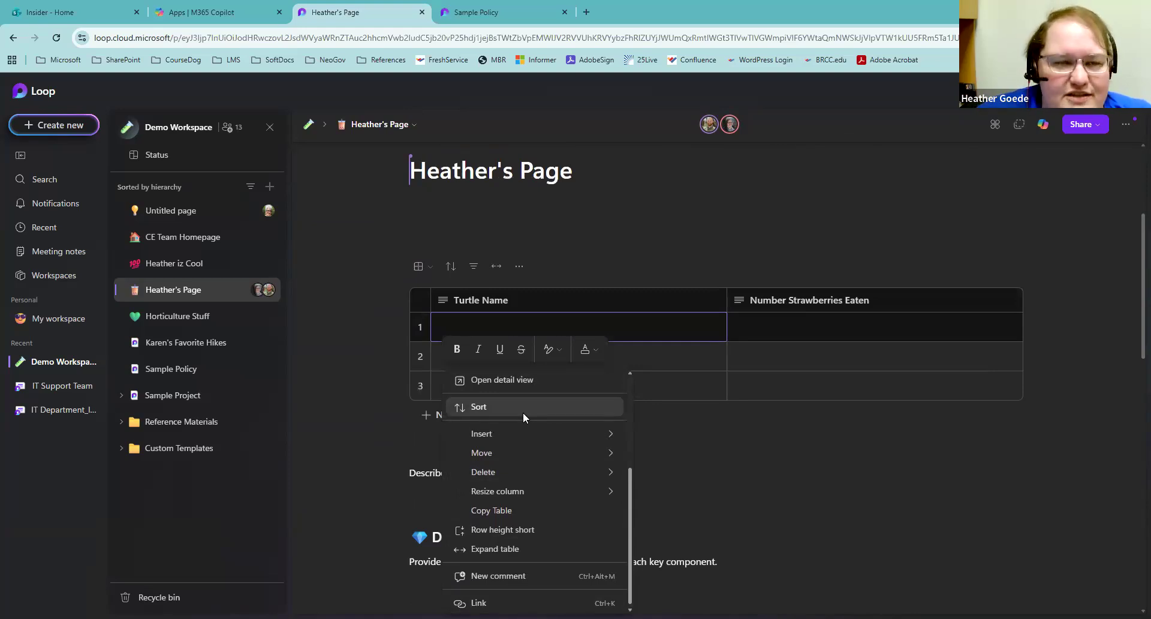
pyautogui.click(677, 327)
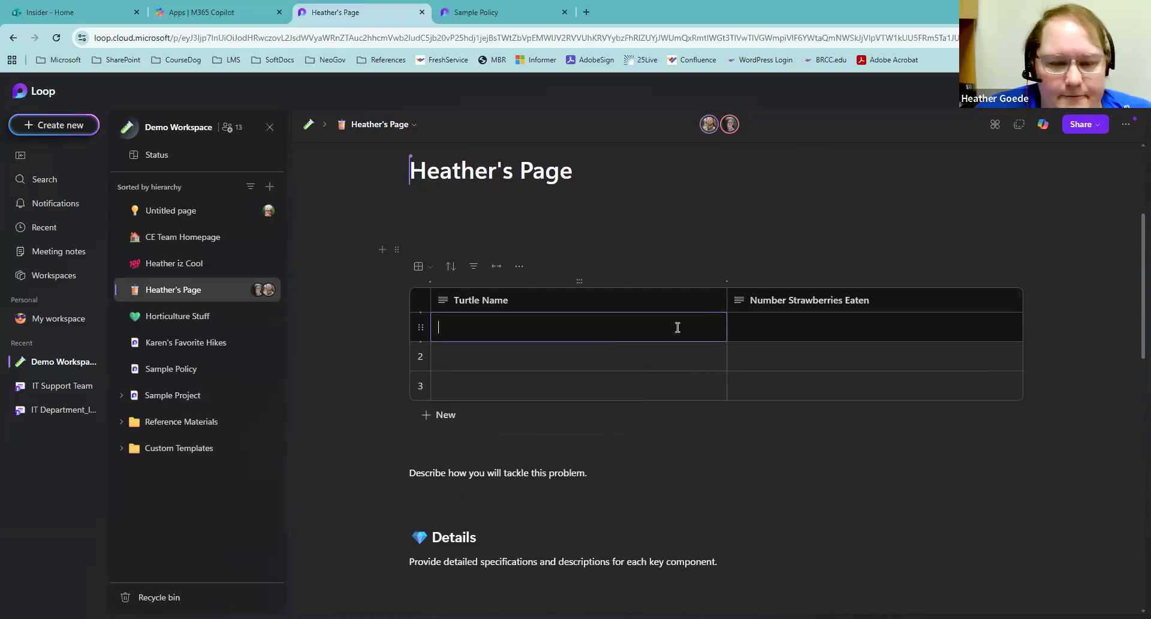
# Step: Enter Rocket, Pokey and Tank in the three rows of the Turtle Name column
pyautogui.write('Rocket')
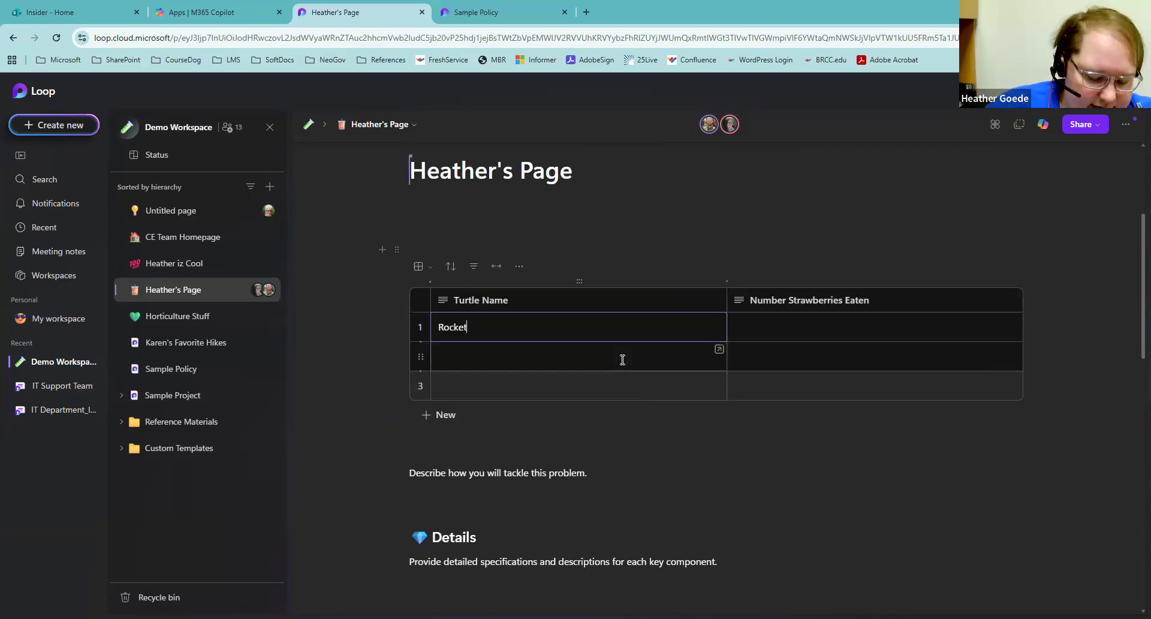
pyautogui.click(622, 360)
pyautogui.write('Pokey')
pyautogui.click(659, 383)
pyautogui.write('tan')
pyautogui.press('Delete')
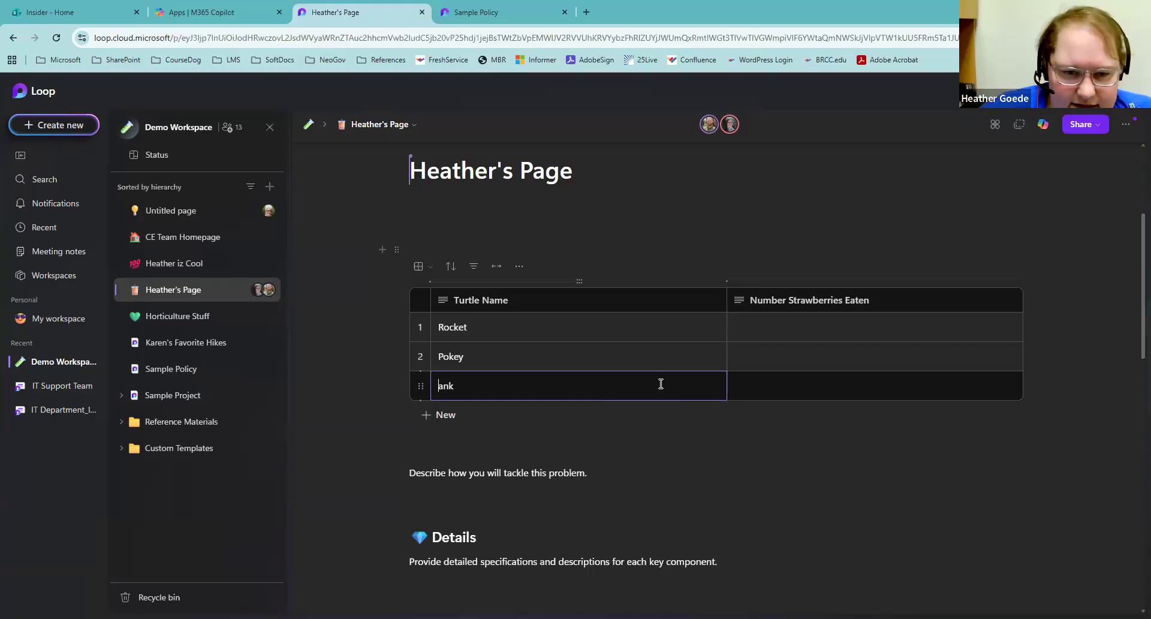
pyautogui.write('T')
# Step: Delete all the template content below the turtle table, through the Relevant links section, and return to the start of the page
pyautogui.click(625, 329)
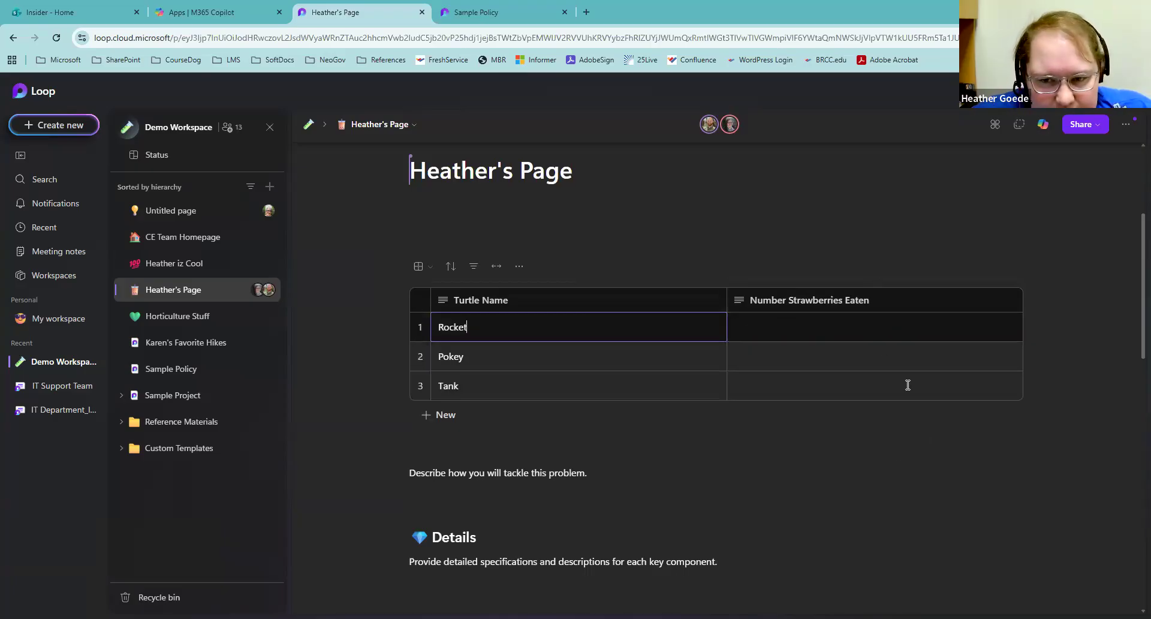
pyautogui.moveTo(412, 475); pyautogui.dragTo(483, 616)
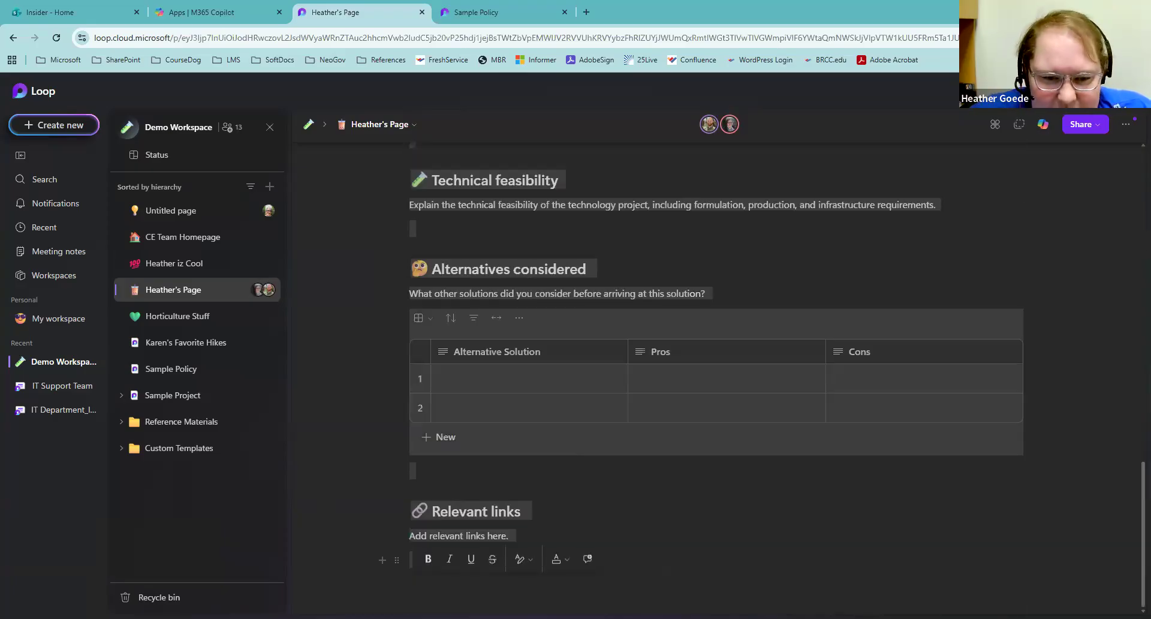
pyautogui.hotkey('ctrl', 'Home')
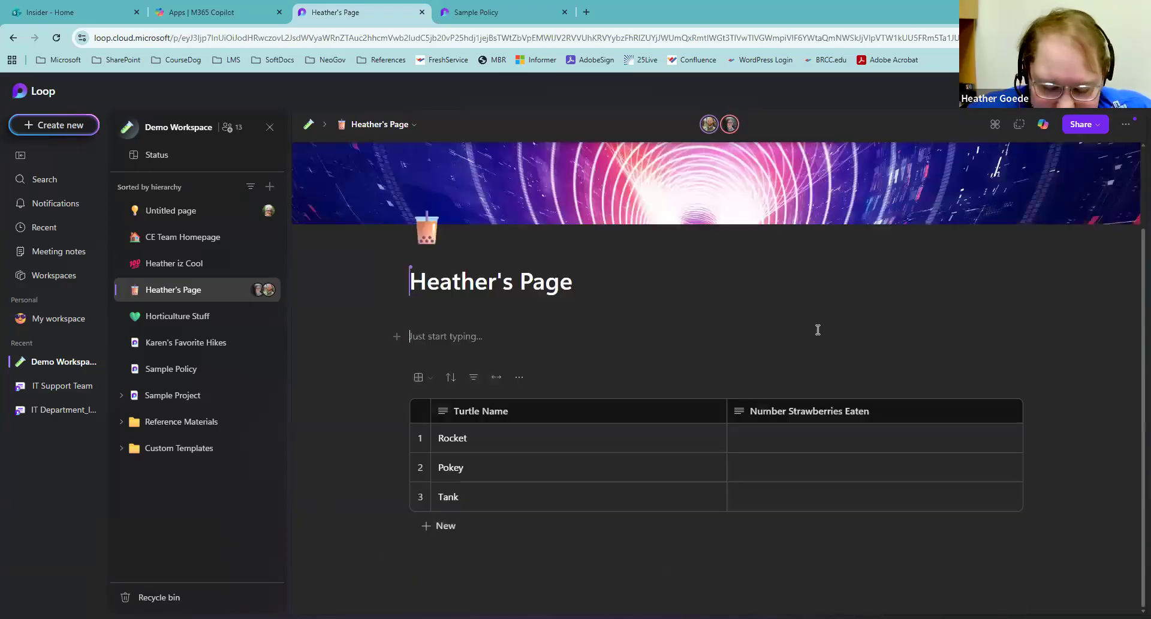
# Step: Change the column type of Number Strawberries Eaten to Number
pyautogui.click(878, 441)
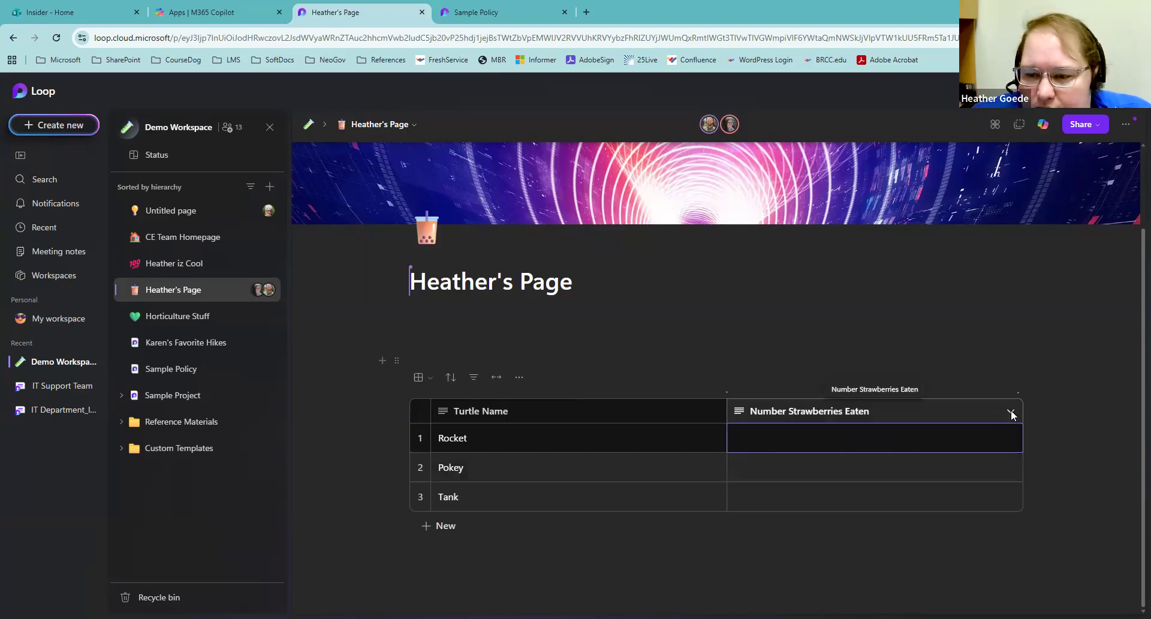
pyautogui.click(1011, 411)
pyautogui.moveTo(975, 491)
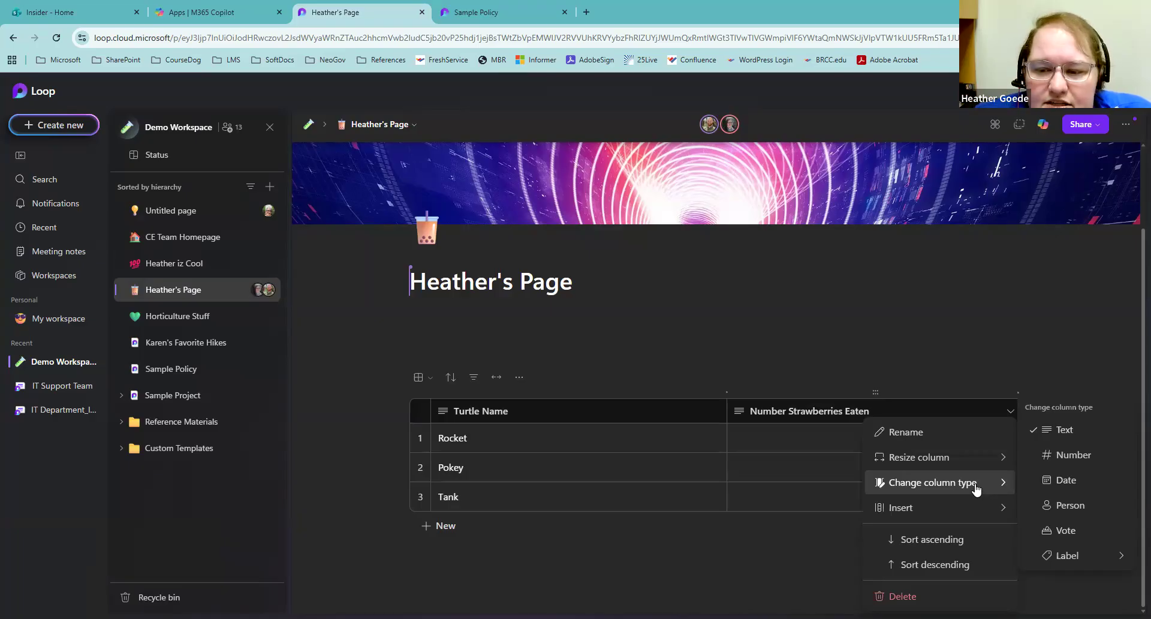
pyautogui.click(1010, 412)
pyautogui.click(1009, 413)
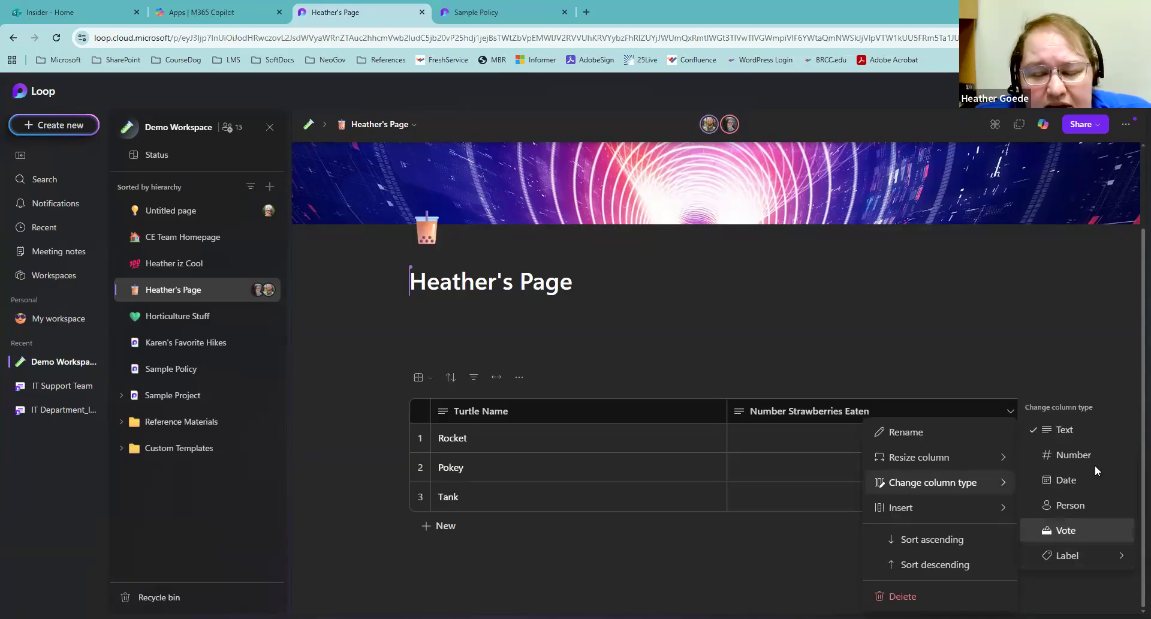
pyautogui.click(1082, 540)
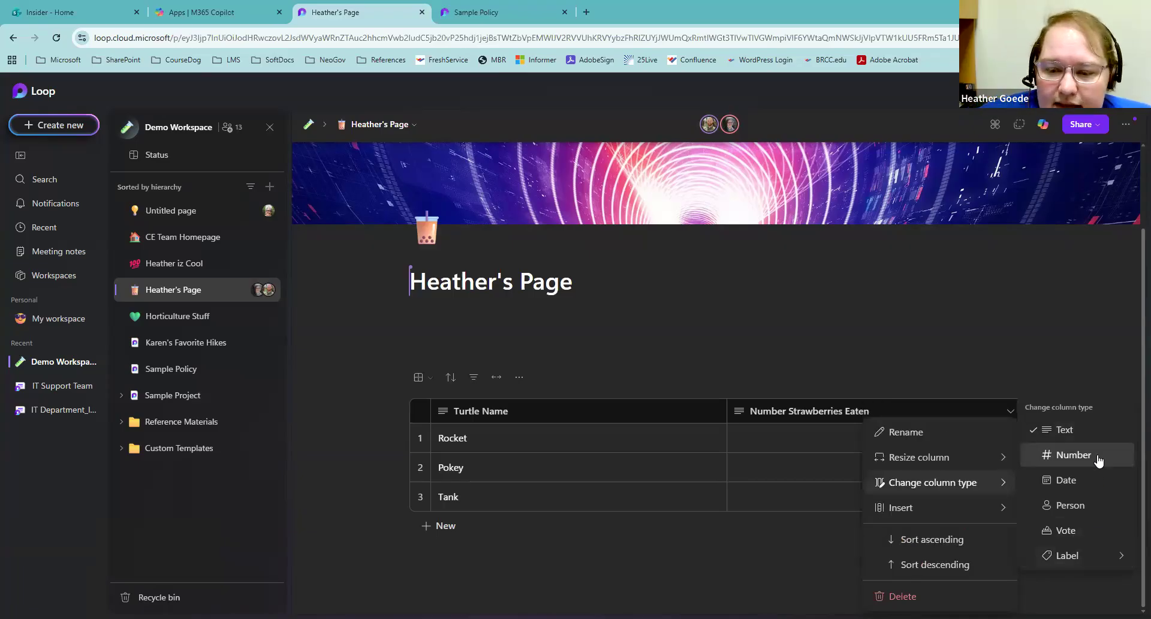
pyautogui.click(1073, 455)
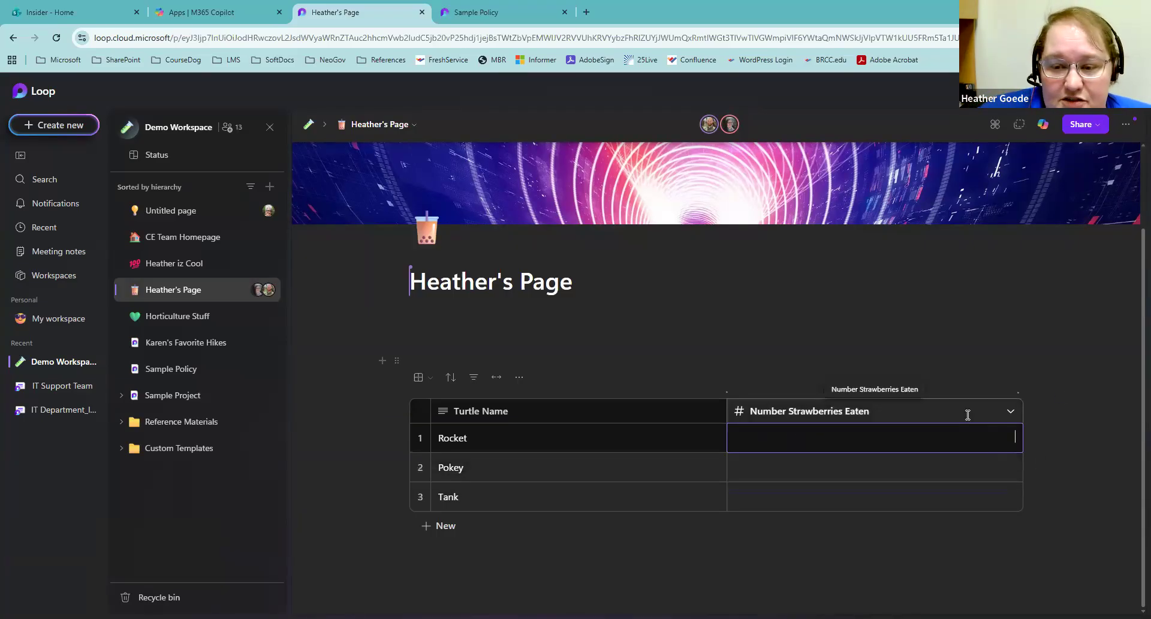
# Step: Try letters in the Number Strawberries Eaten column and enter 42 for Rocket, 16 for Pokey and 2 for Tank
pyautogui.write('jdjdj')
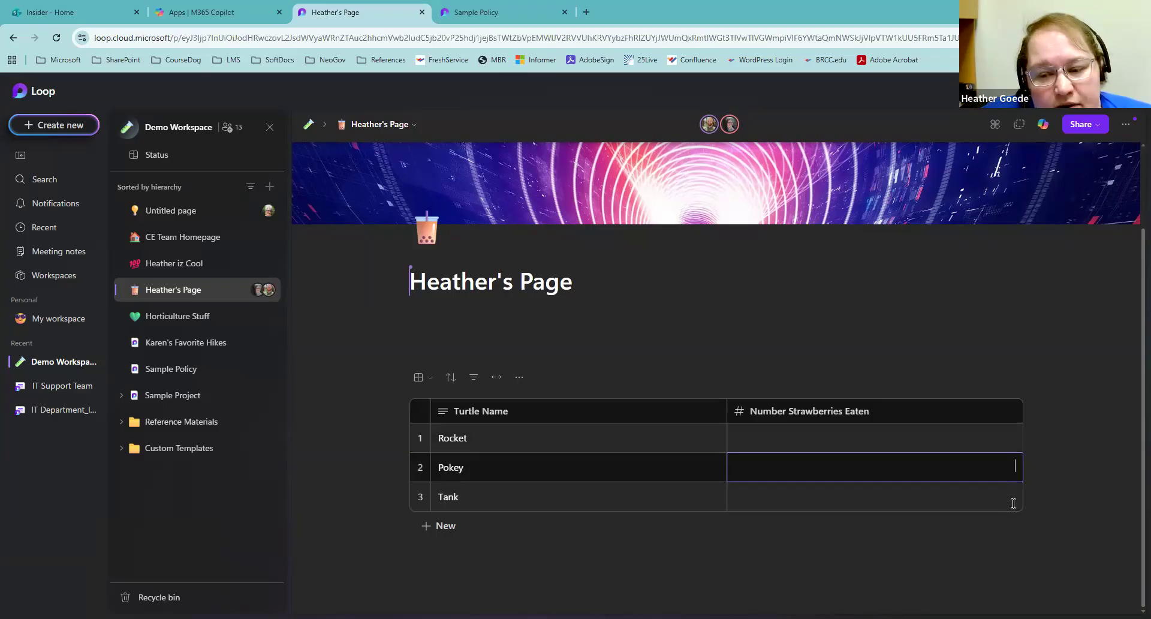
pyautogui.click(975, 445)
pyautogui.write('42')
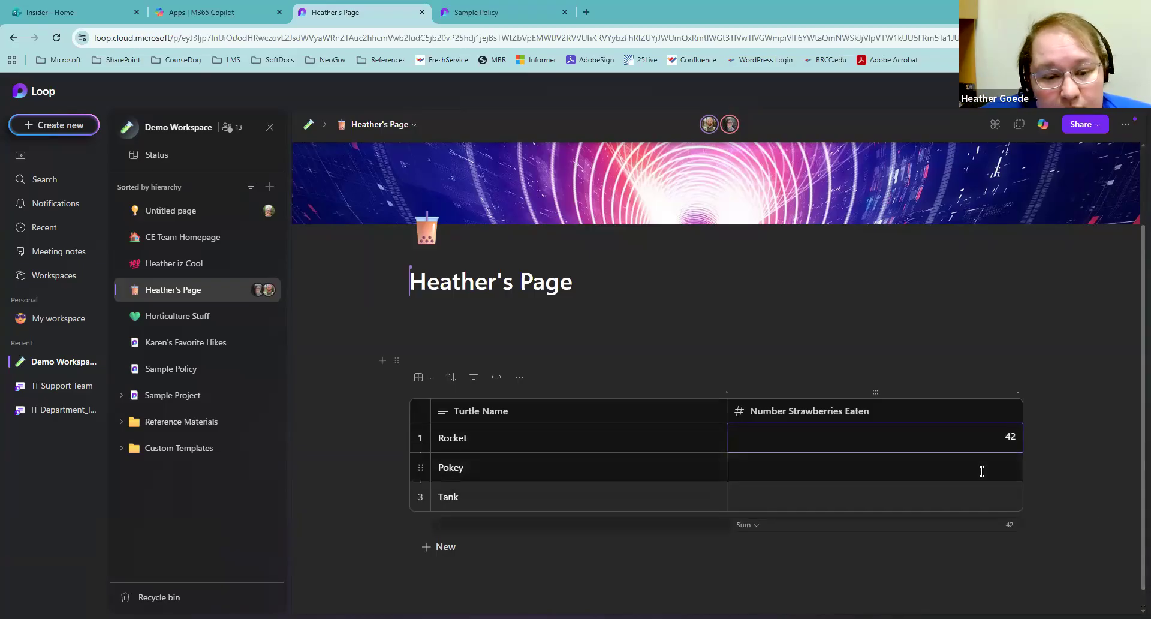
pyautogui.press('Return')
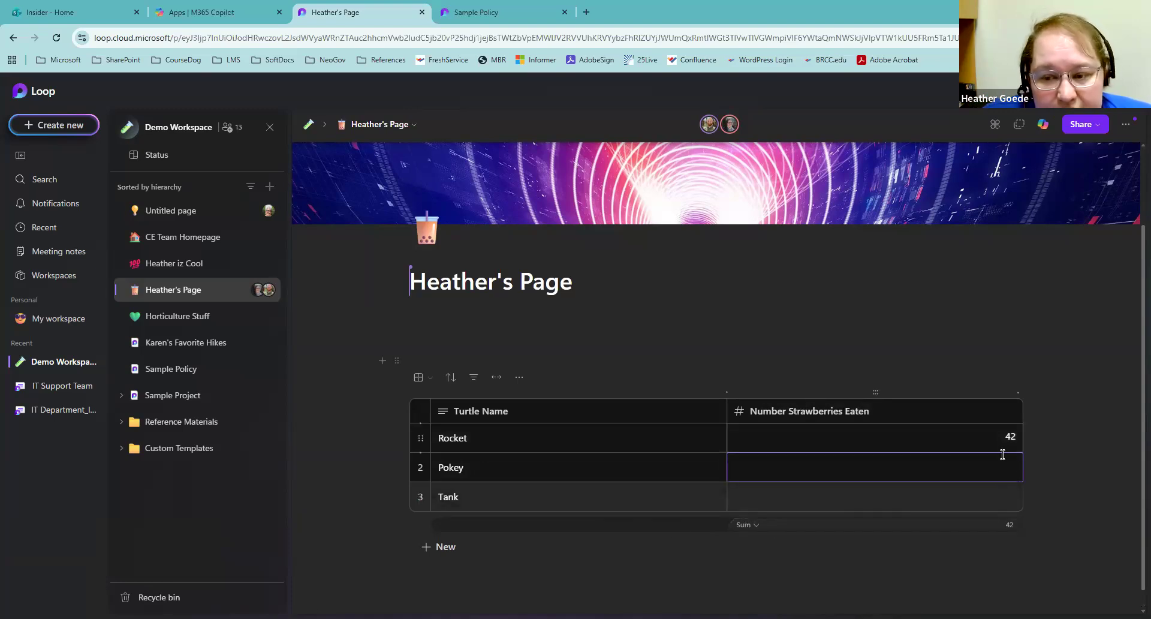
pyautogui.write('16')
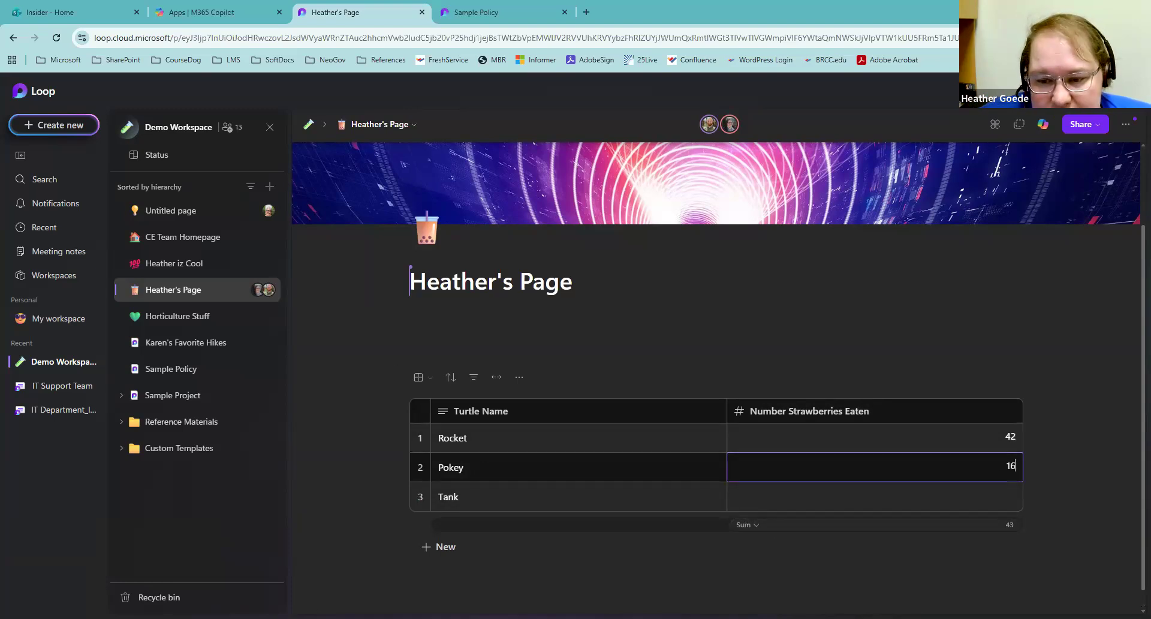
pyautogui.press('Return')
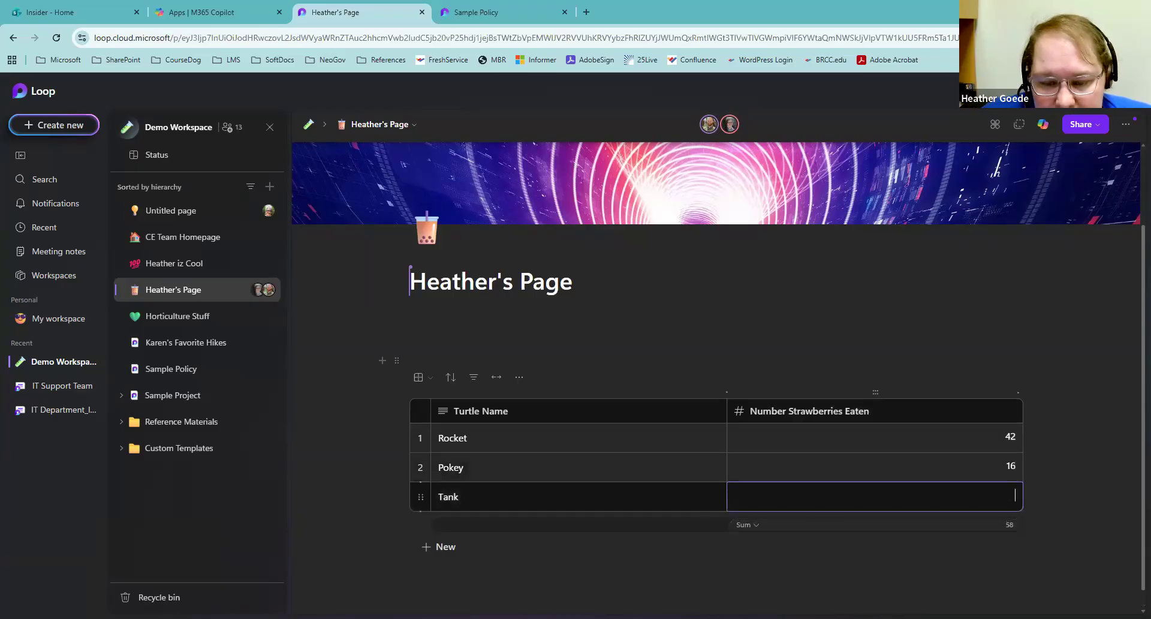
# Step: View the available summary calculations for the Number Strawberries Eaten column
pyautogui.click(756, 526)
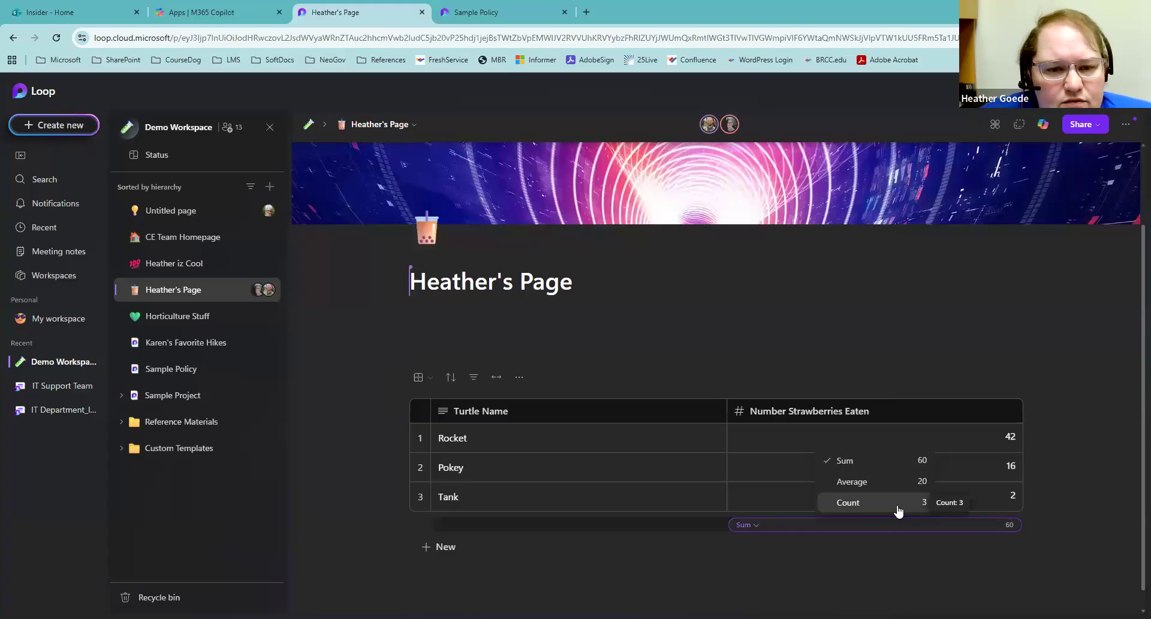
pyautogui.click(1094, 454)
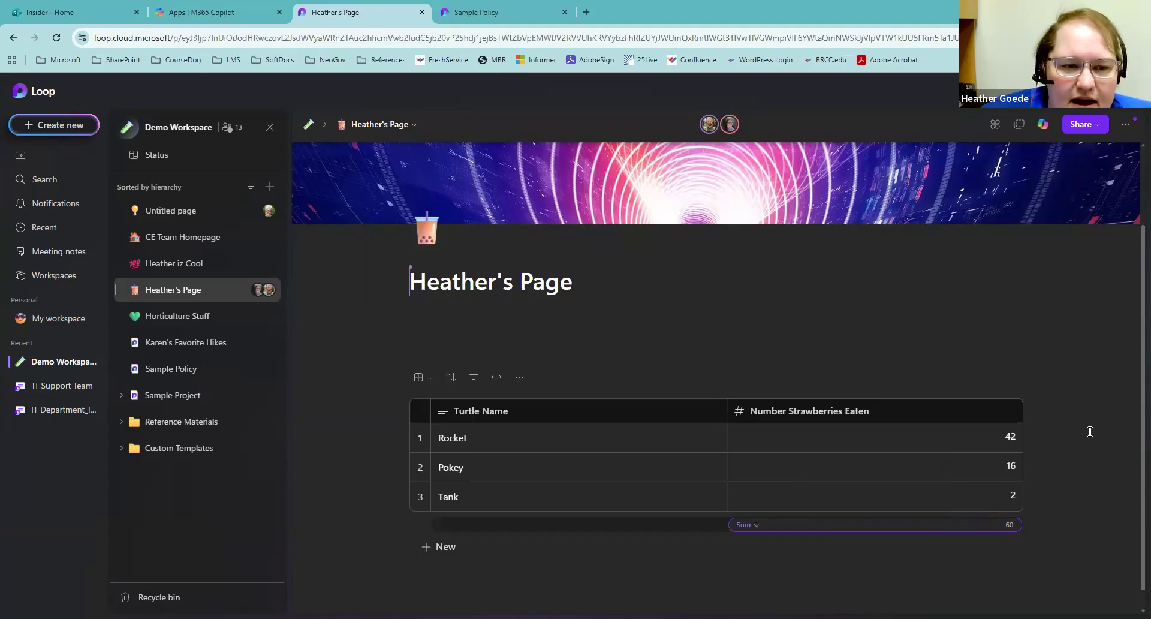
pyautogui.scroll(2, 1092, 444)
pyautogui.scroll(-2, 1083, 430)
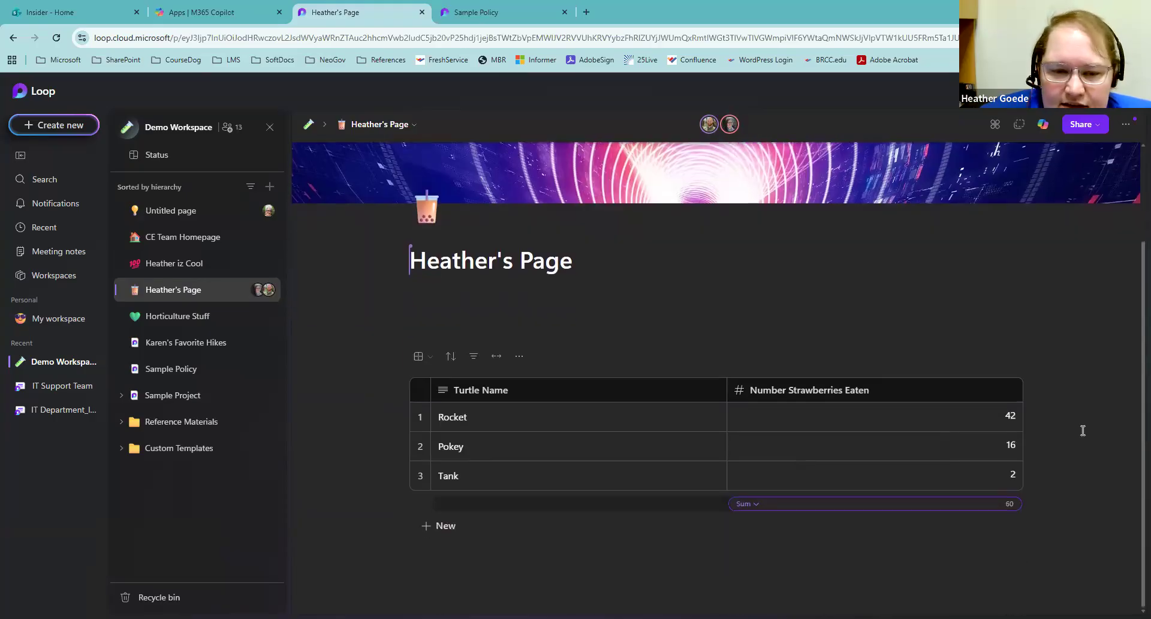
# Step: Clear the values of all three rows in the Number Strawberries Eaten column
pyautogui.click(1041, 422)
pyautogui.click(990, 414)
pyautogui.press('Delete')
pyautogui.press('Down')
pyautogui.press('BackSpace')
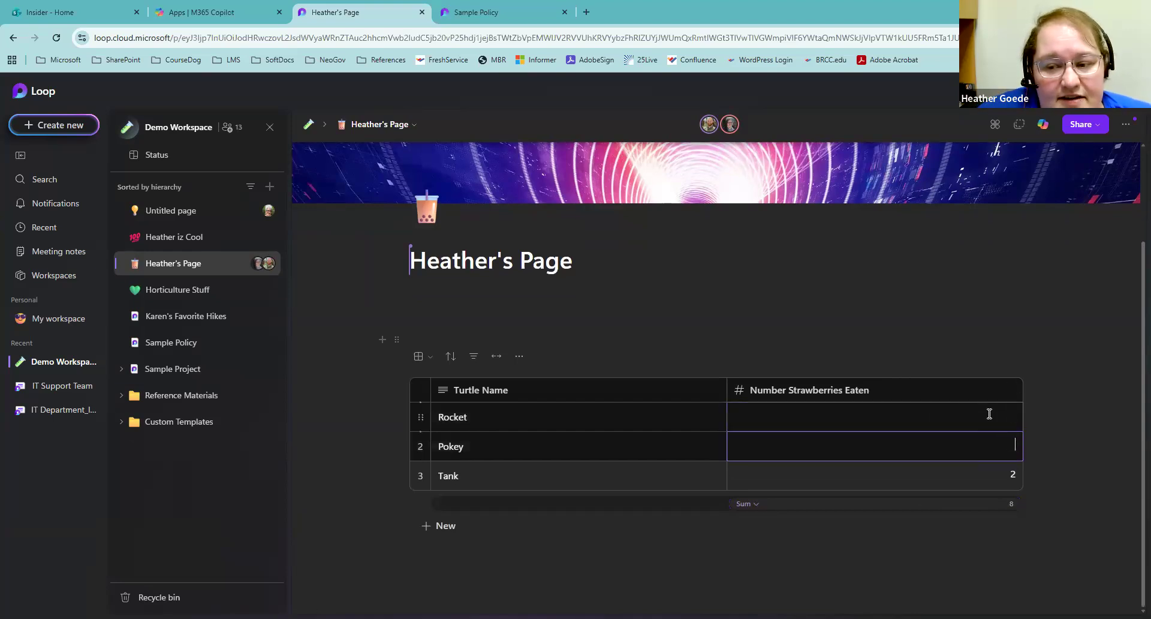
pyautogui.press('Down')
pyautogui.press('Delete')
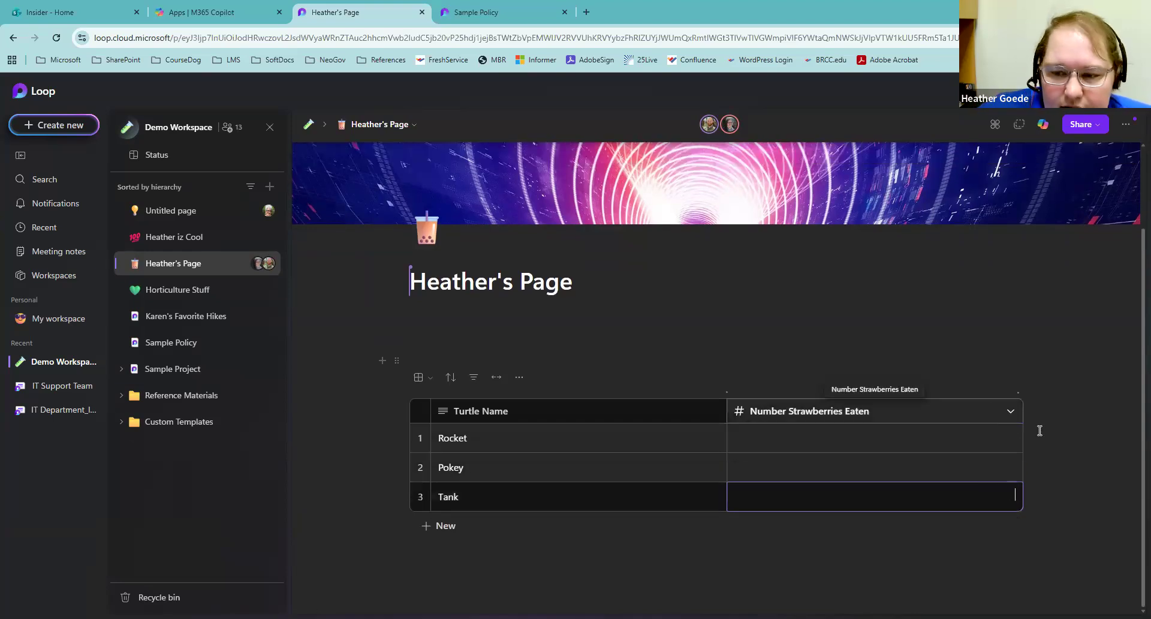
pyautogui.click(1095, 431)
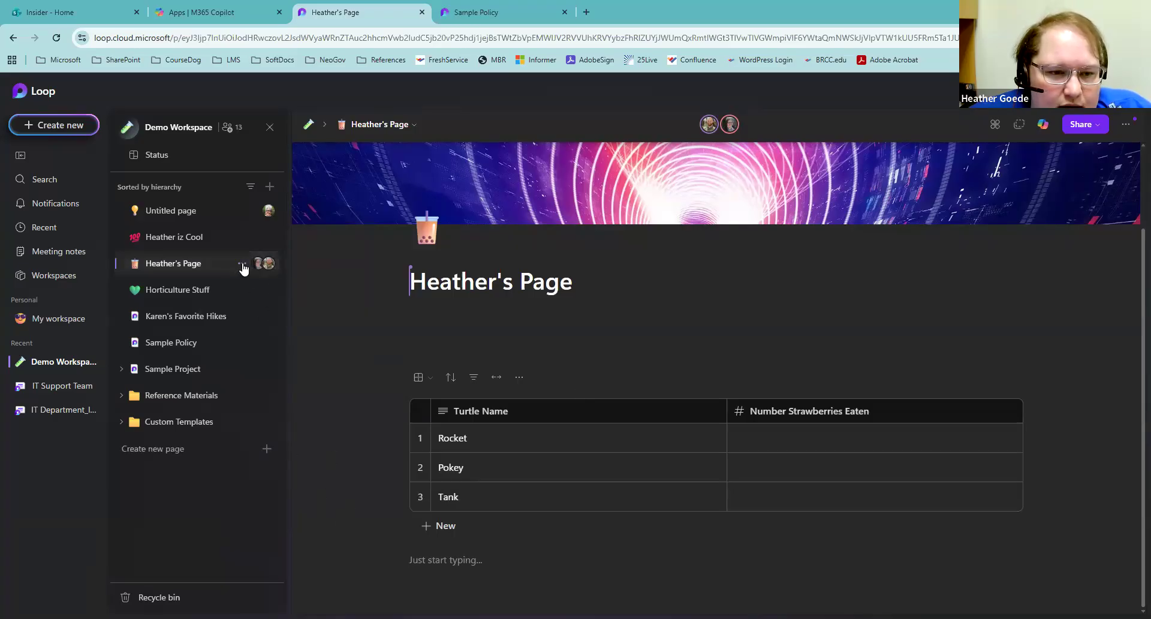
# Step: Save the turtle table page as a template under its current title and icon
pyautogui.click(239, 263)
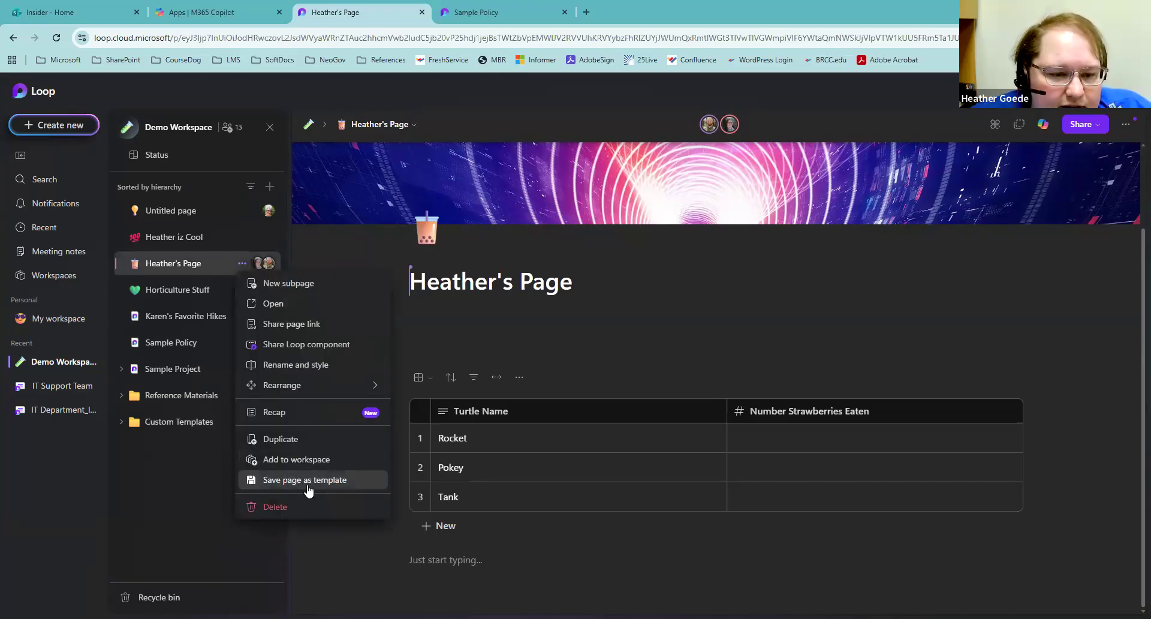
pyautogui.click(354, 484)
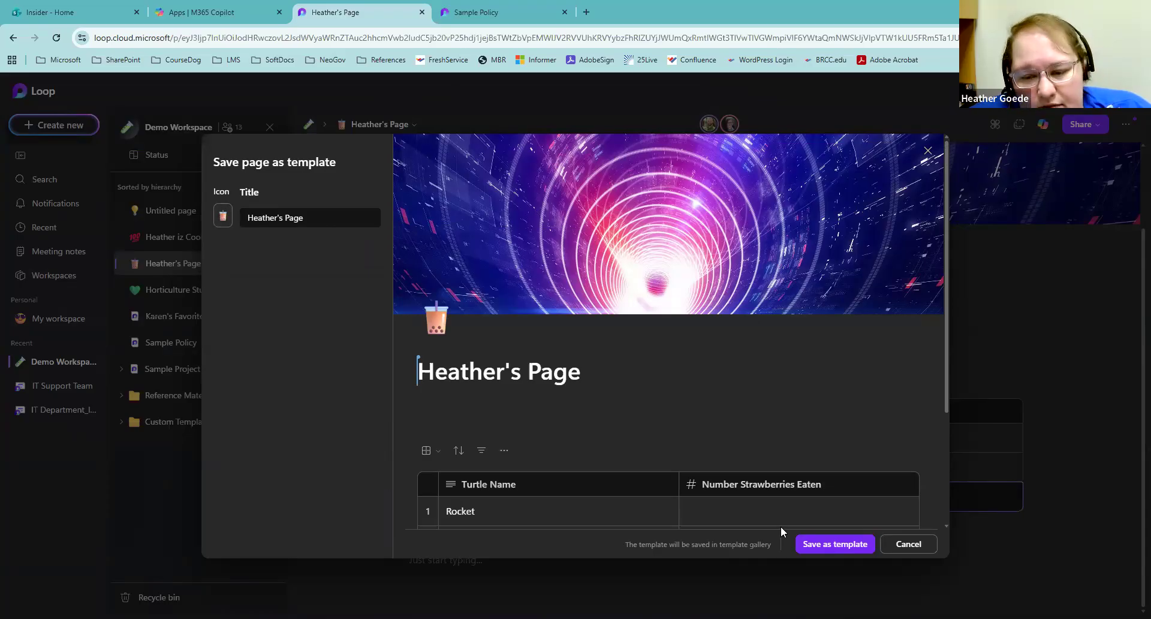
pyautogui.click(849, 540)
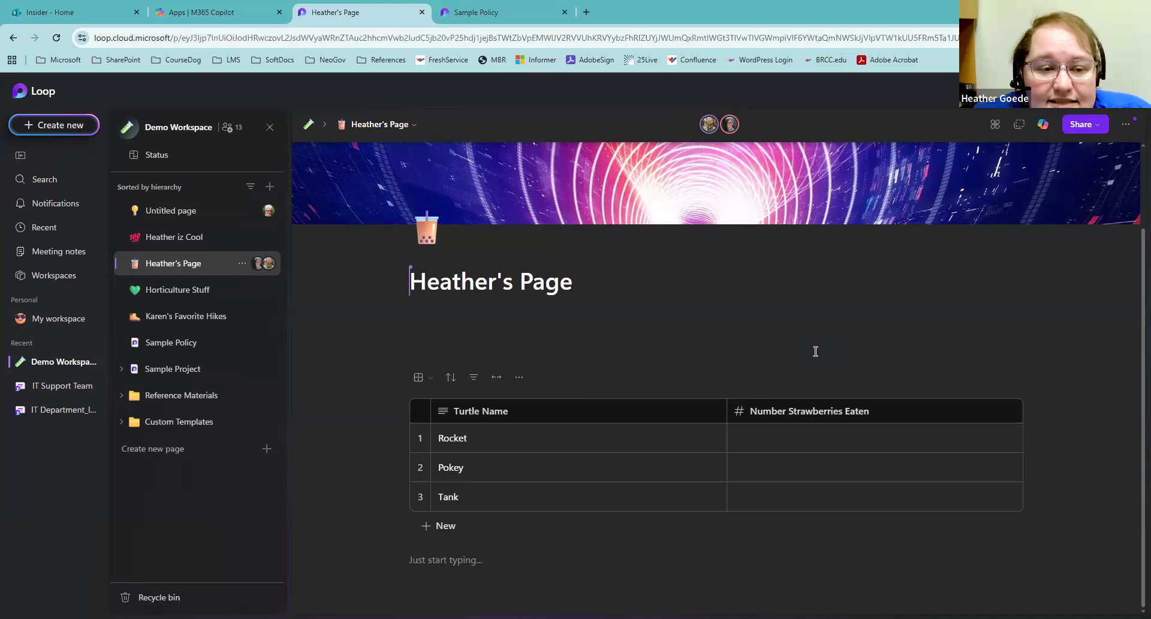
pyautogui.press('Tab')
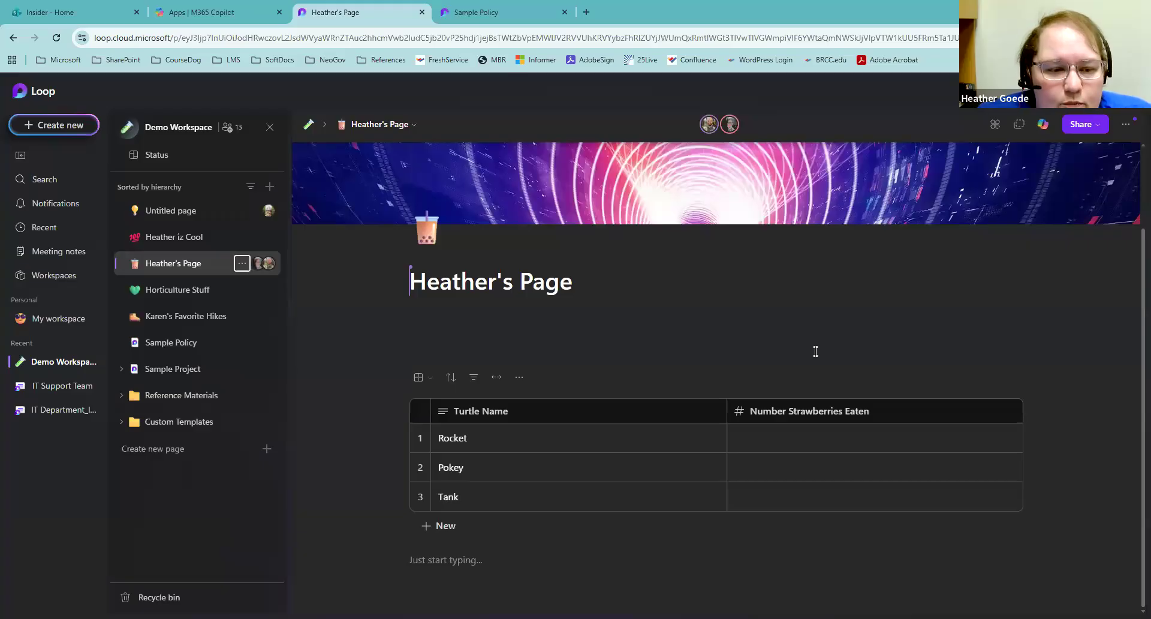
# Step: Open the Custom Templates page and expand its subpages in the workspace page list
pyautogui.click(121, 422)
pyautogui.click(121, 422)
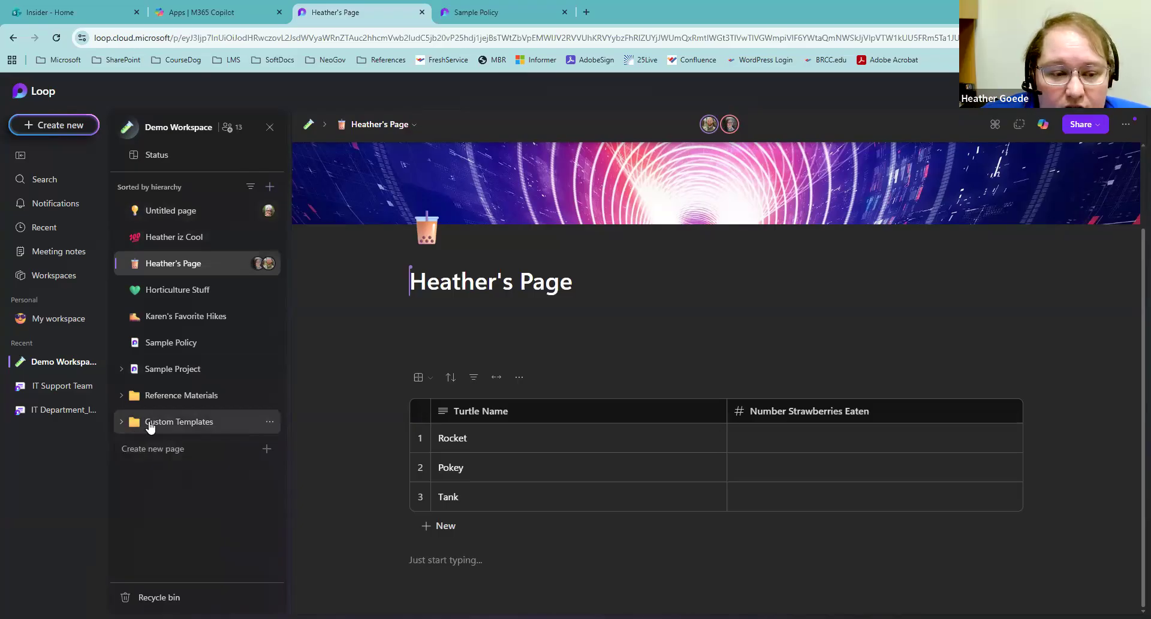
pyautogui.click(210, 428)
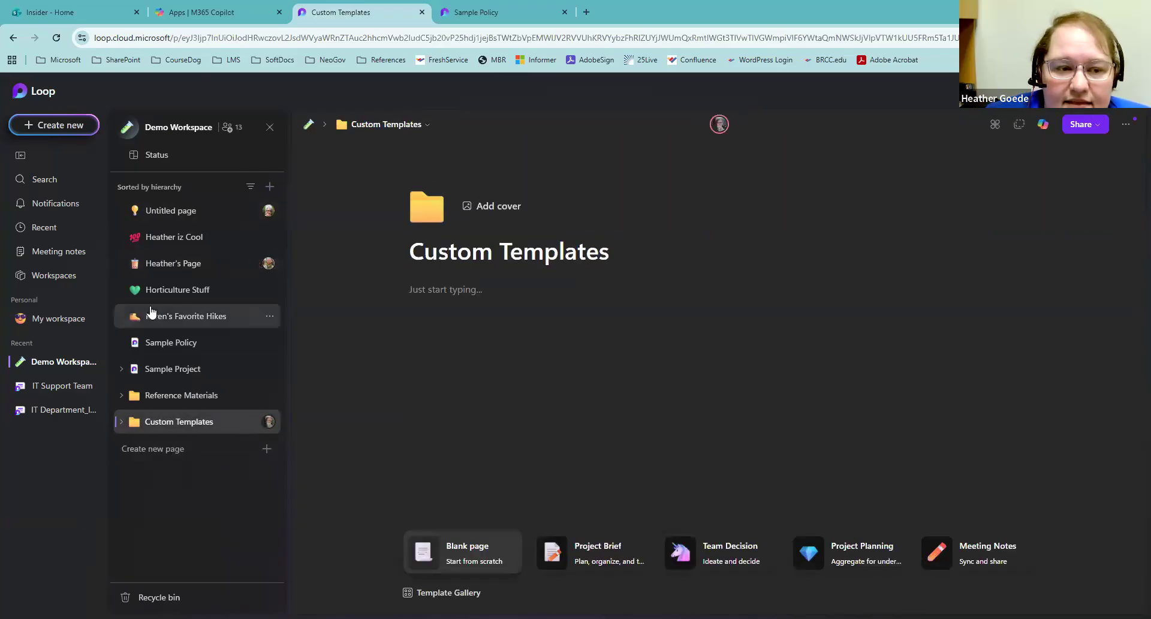
pyautogui.click(123, 422)
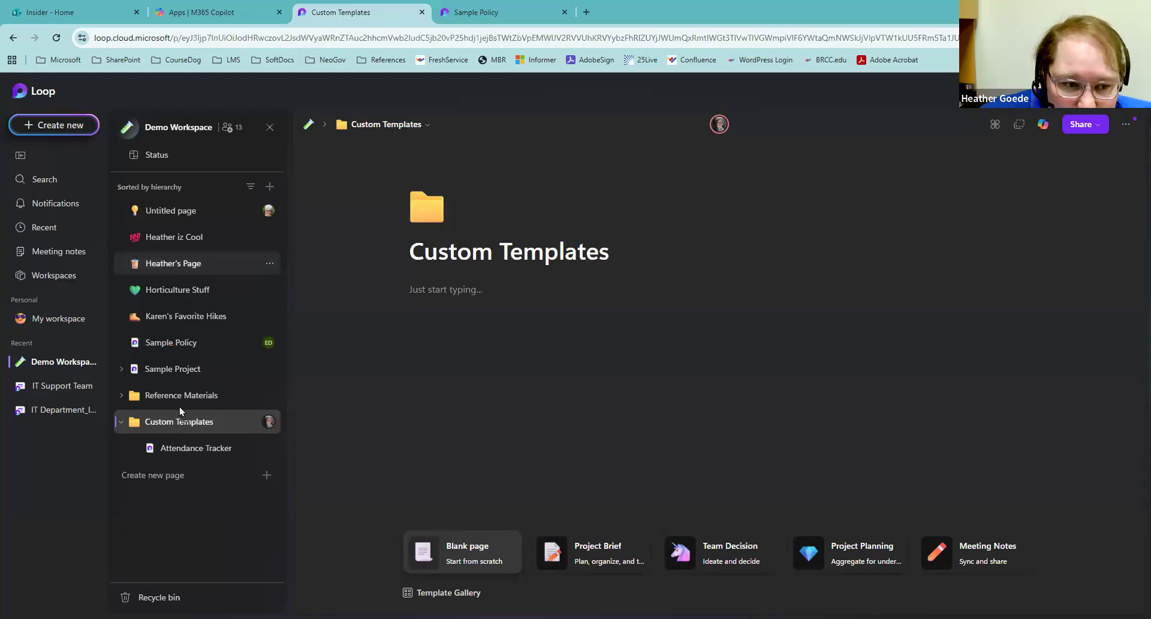
# Step: Move the turtle table page into Custom Templates as a subpage above Attendance Tracker
pyautogui.moveTo(182, 424); pyautogui.dragTo(178, 229)
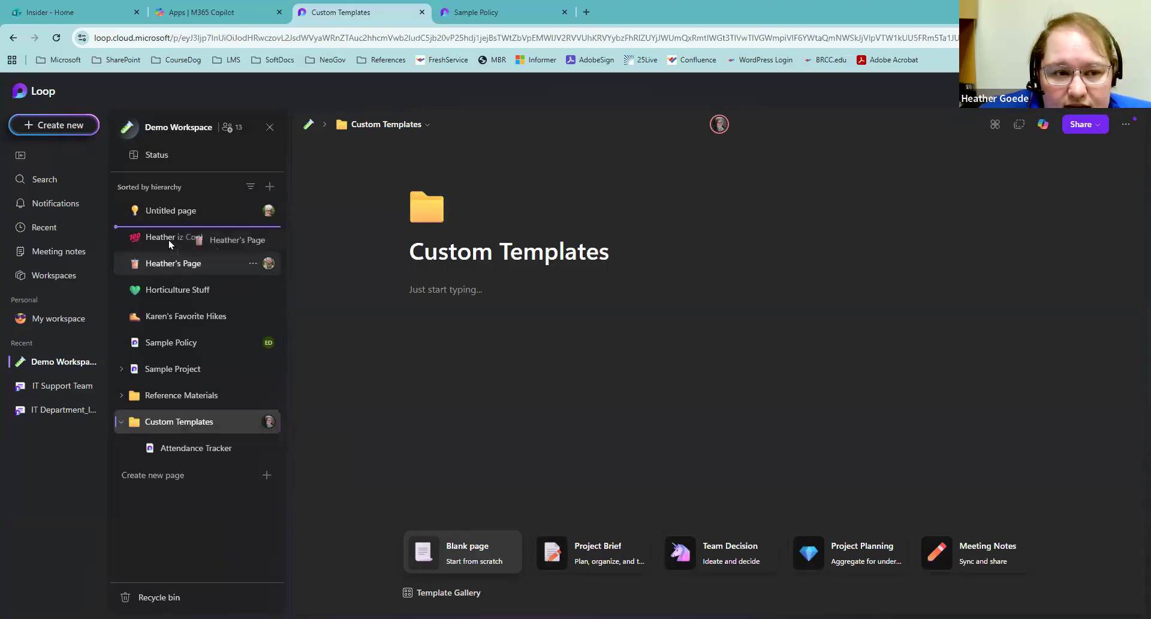
pyautogui.moveTo(169, 241); pyautogui.dragTo(188, 422)
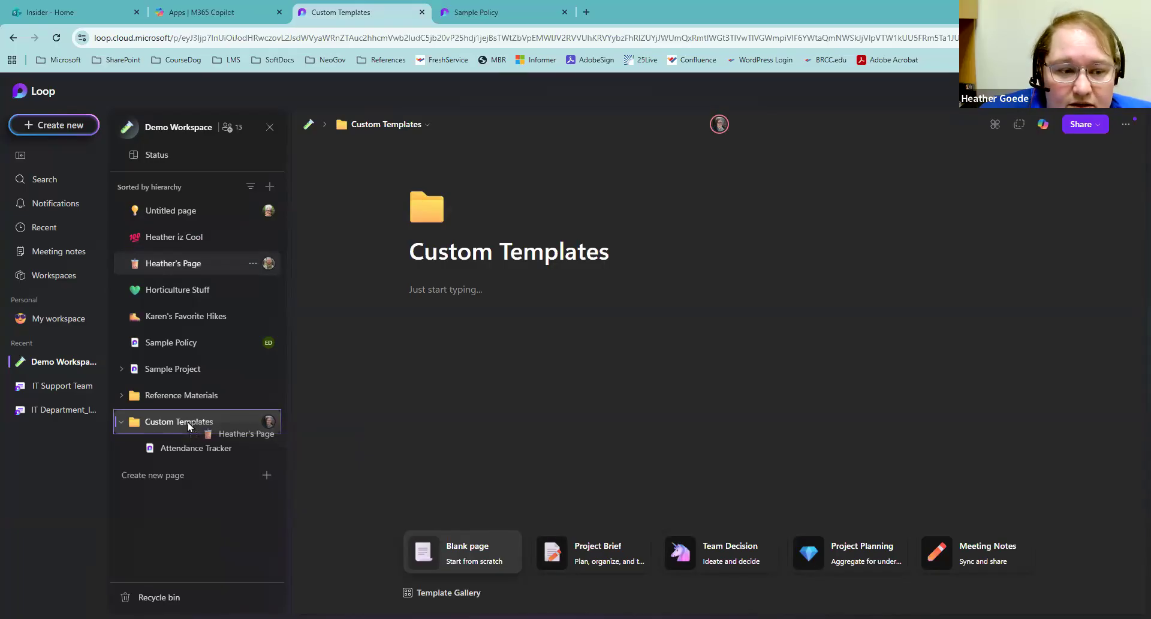
pyautogui.moveTo(188, 422); pyautogui.dragTo(185, 426)
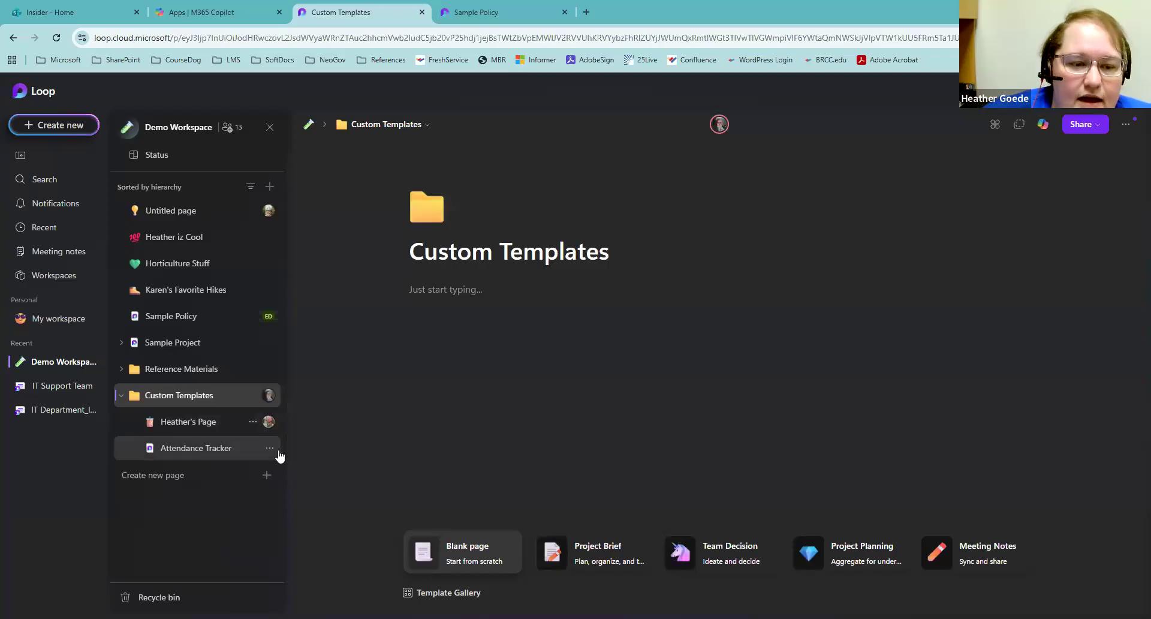
# Step: Create a new blank subpage under Custom Templates and delete it from the workspace
pyautogui.click(252, 396)
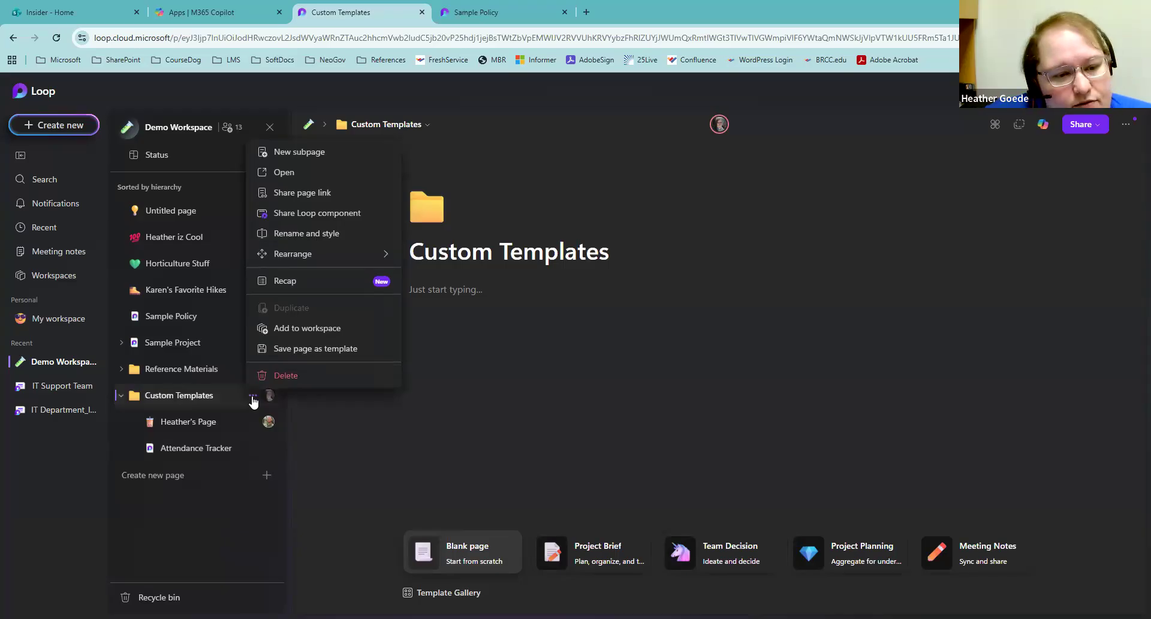
pyautogui.click(299, 154)
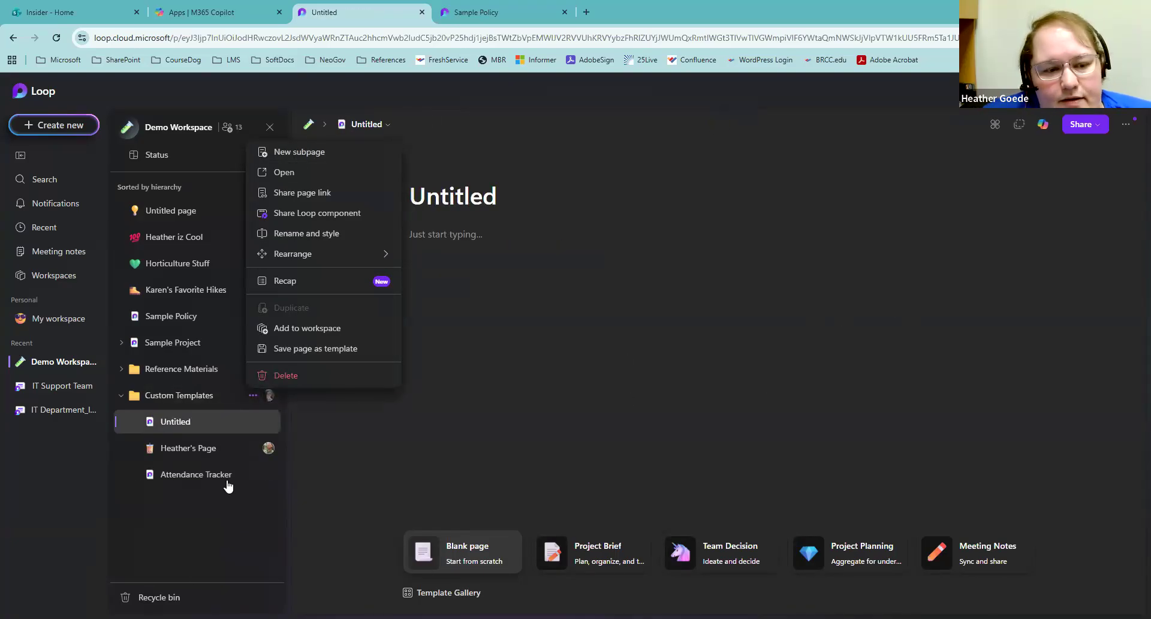
pyautogui.click(252, 422)
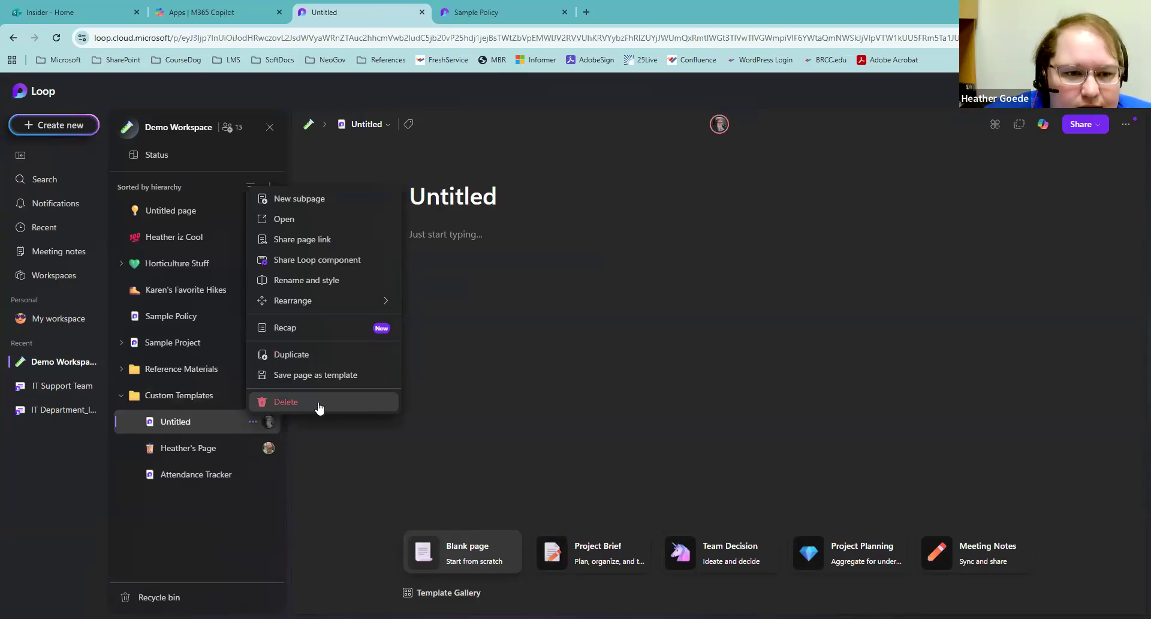
pyautogui.click(318, 404)
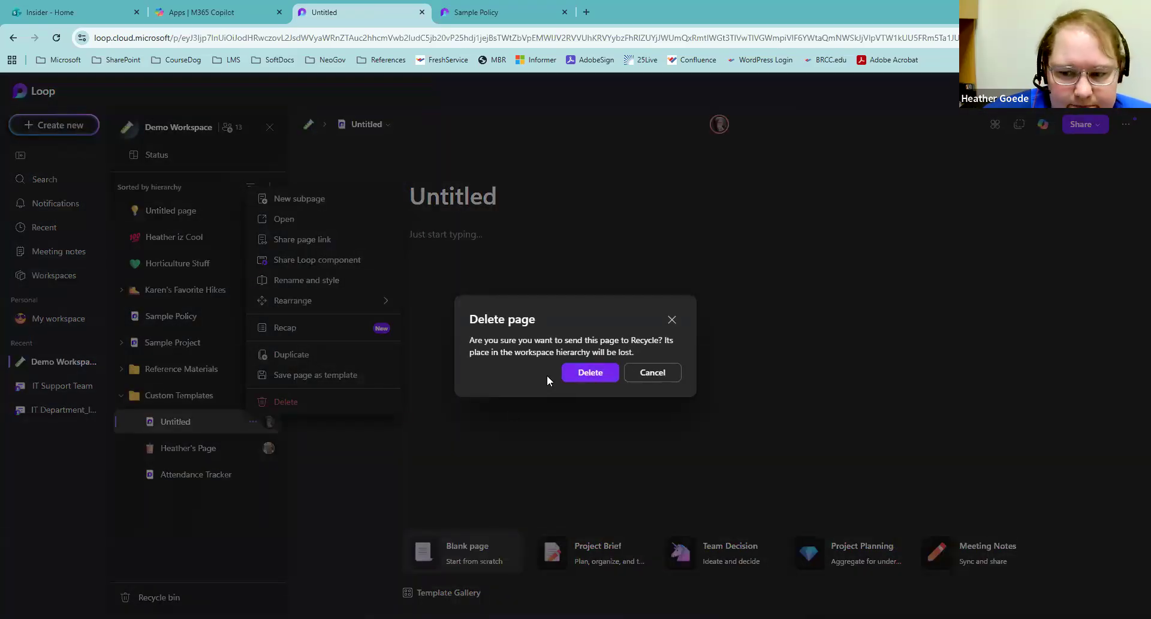
pyautogui.click(590, 372)
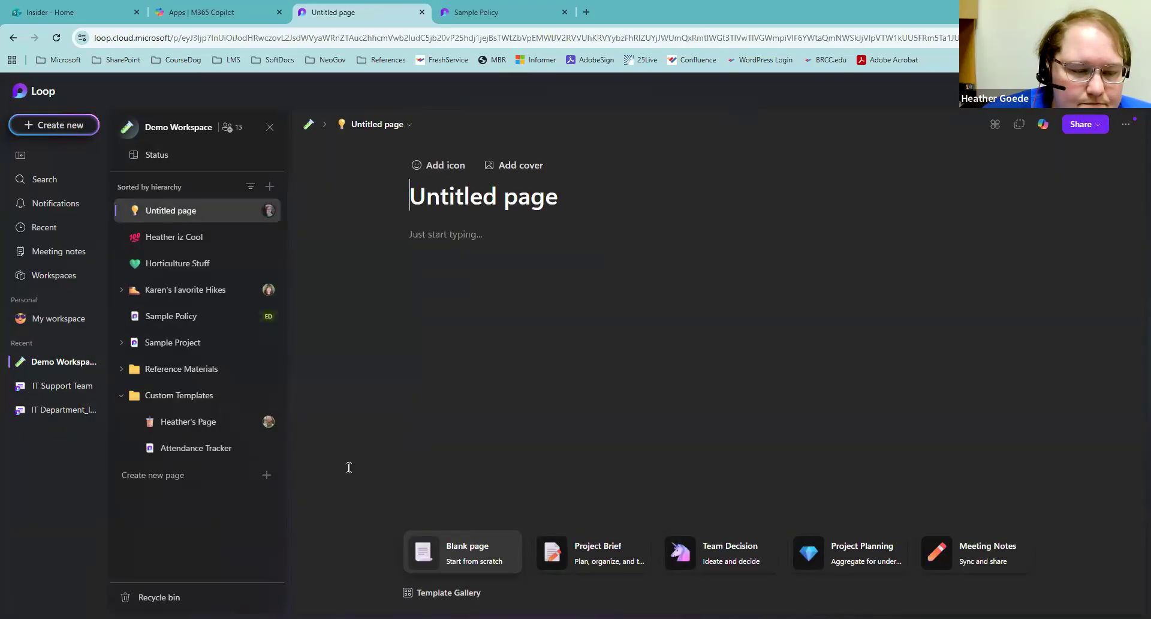
# Step: Collapse the Custom Templates group and expand Reference Materials and Sample Project in the page list
pyautogui.click(122, 396)
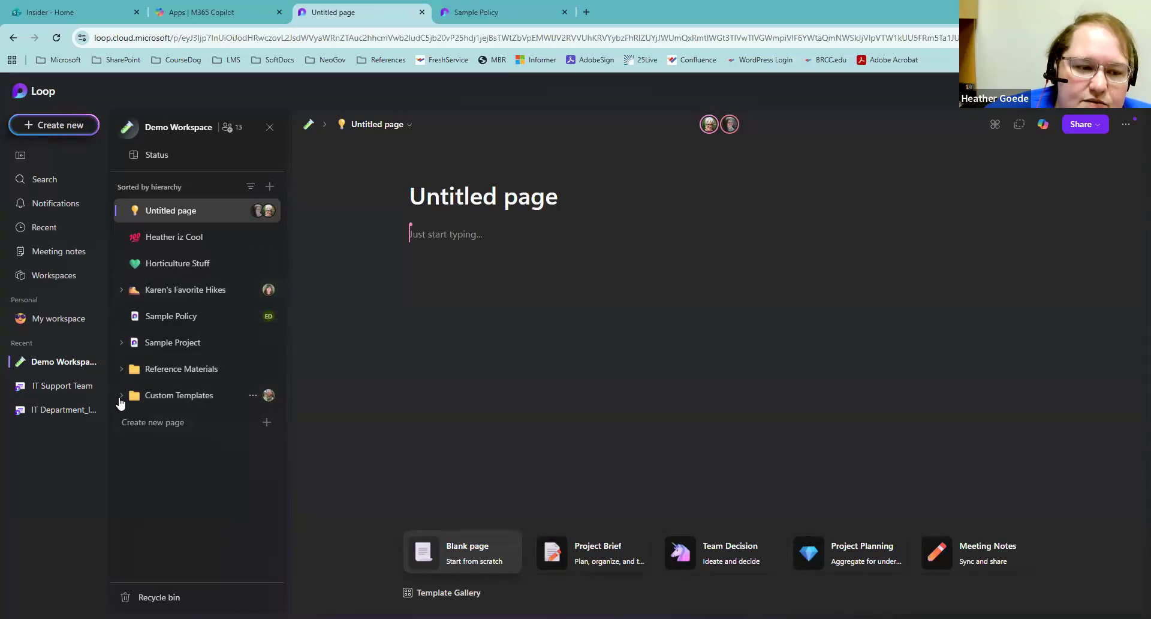
pyautogui.click(121, 397)
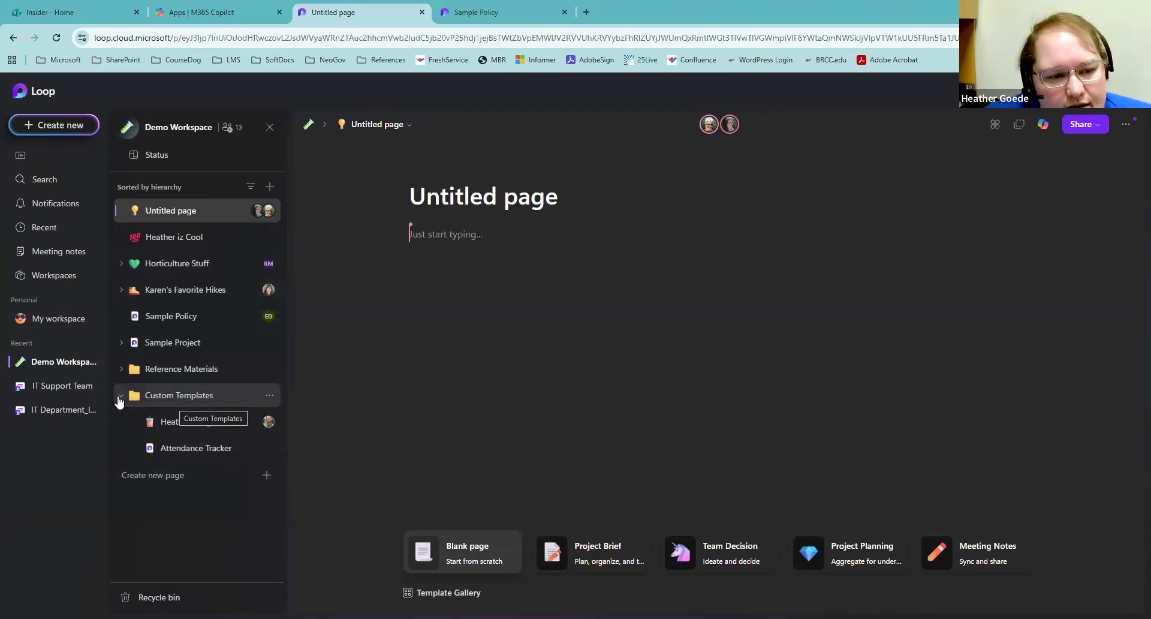
pyautogui.click(121, 395)
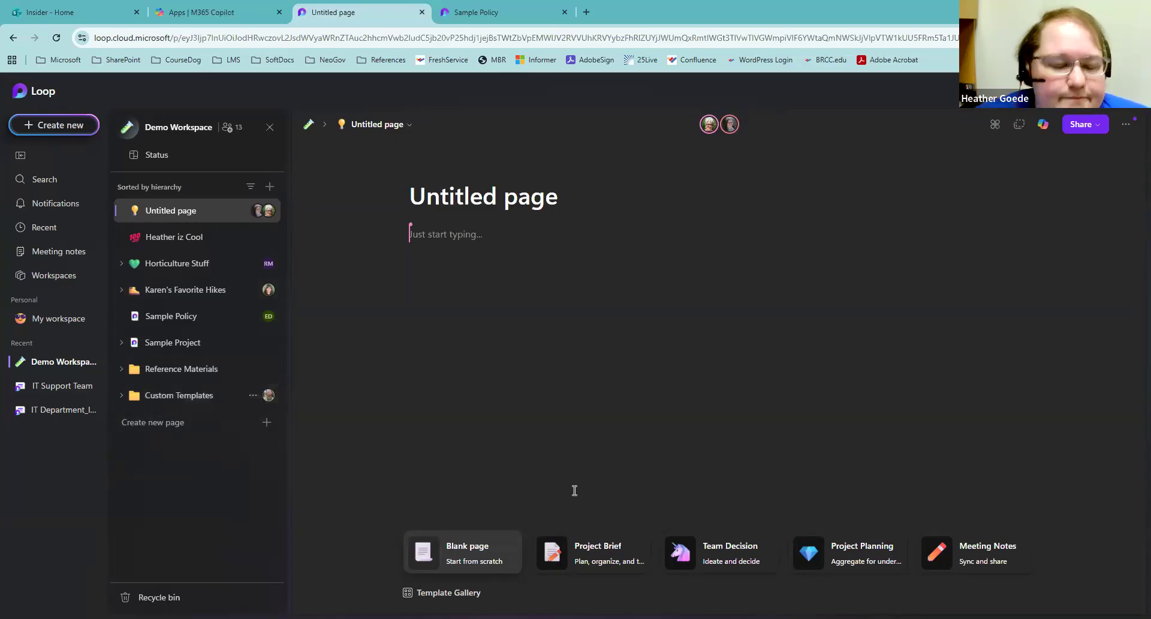
pyautogui.press('Tab')
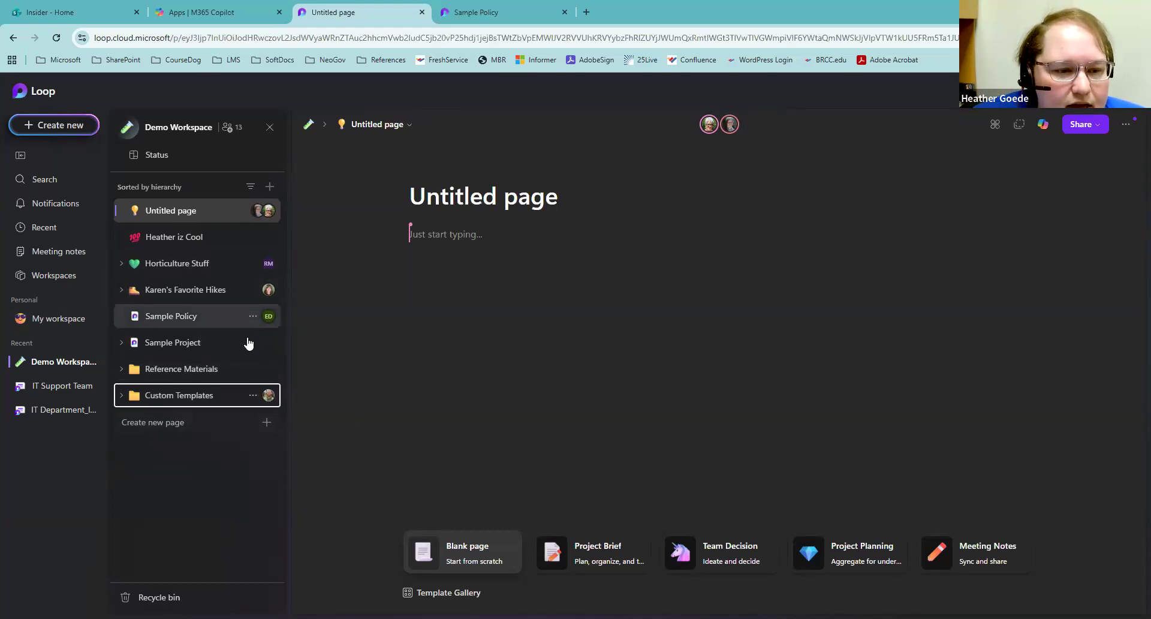
pyautogui.click(121, 369)
pyautogui.click(121, 342)
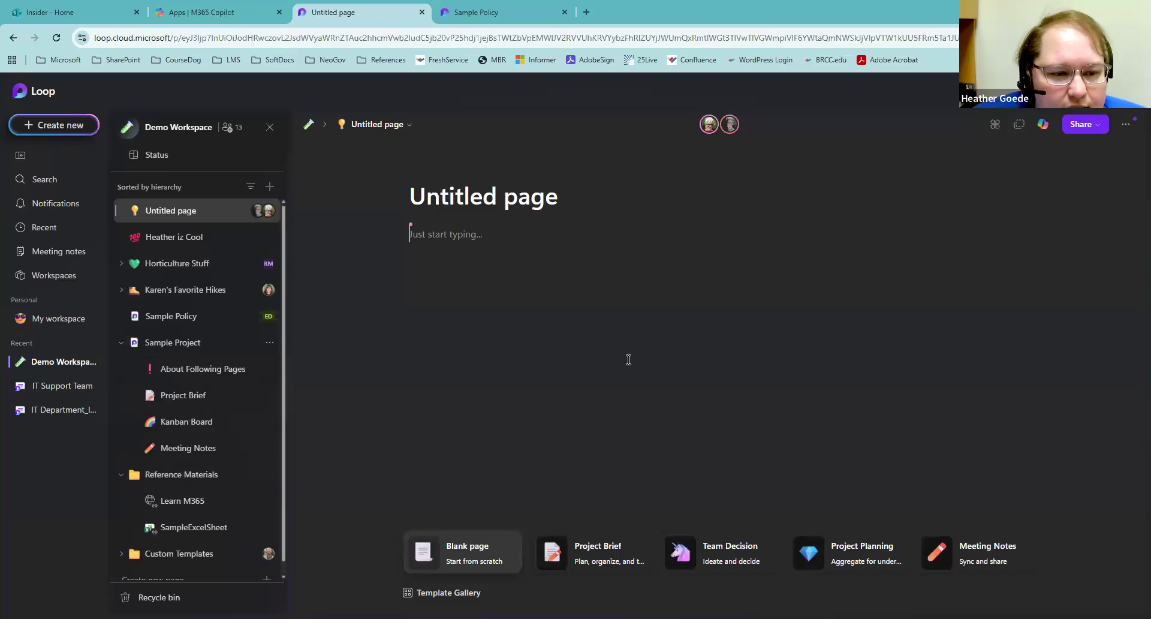
# Step: Open the Project Brief page and browse the insertable components below the Project deliverables table without adding one
pyautogui.click(172, 346)
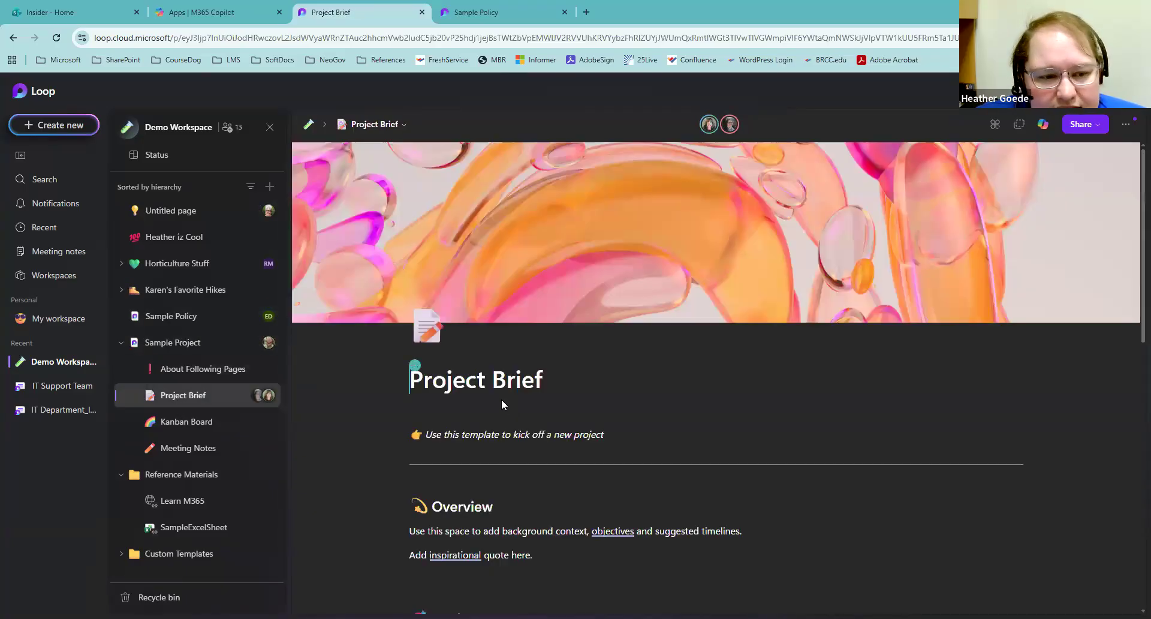
pyautogui.scroll(-9, 502, 400)
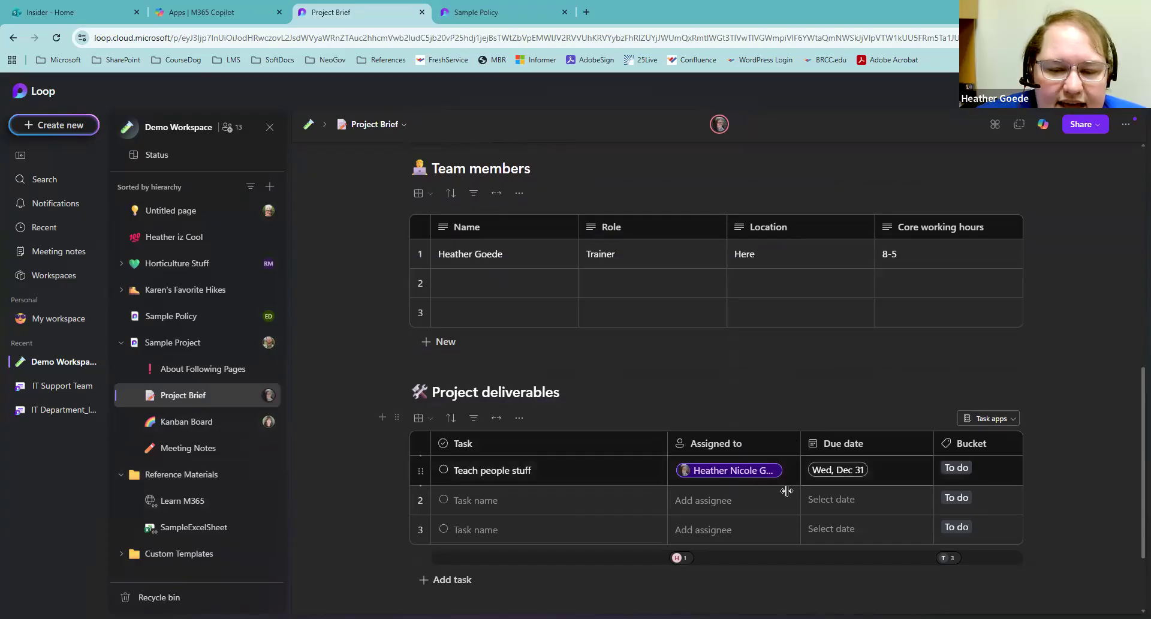
pyautogui.click(382, 417)
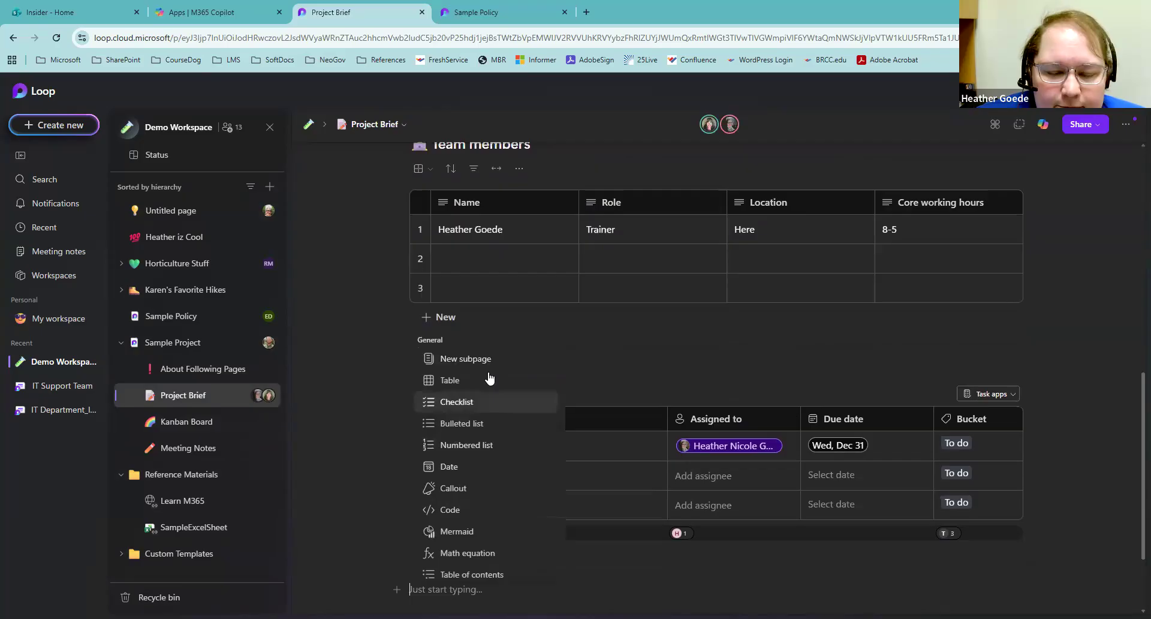
pyautogui.scroll(-5, 488, 377)
pyautogui.scroll(-3, 474, 378)
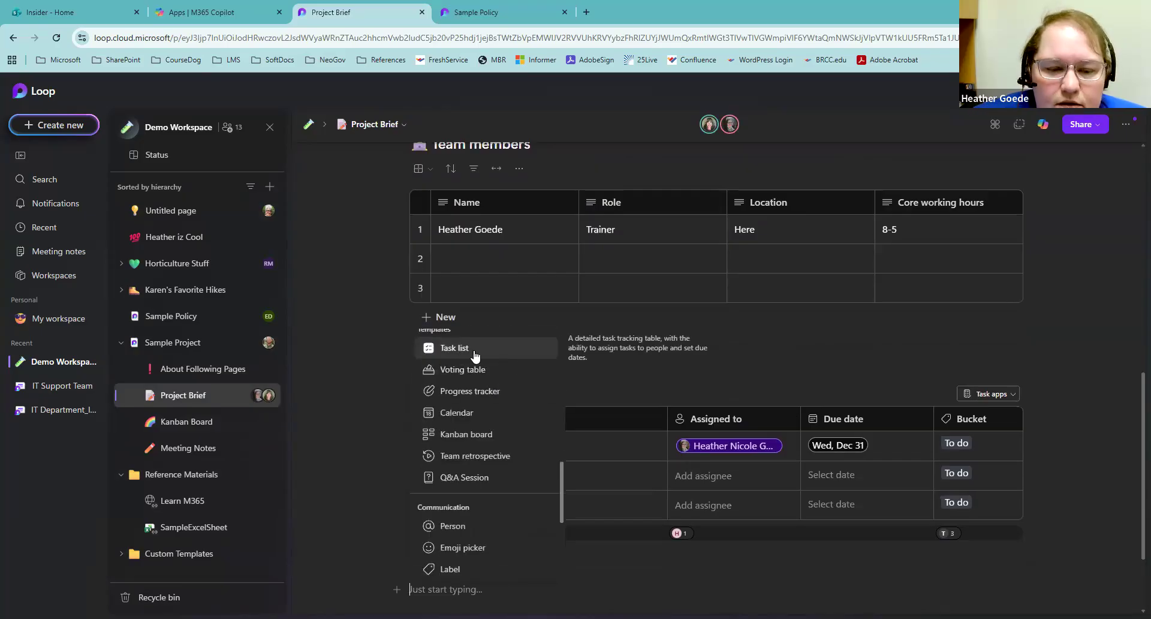
pyautogui.click(1138, 533)
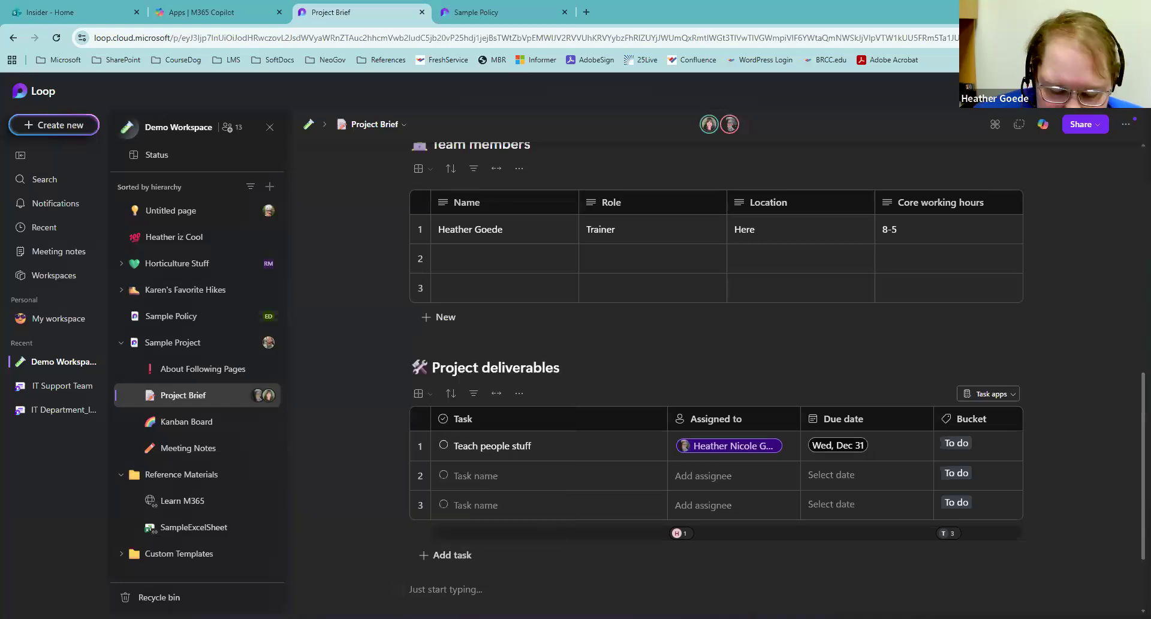
pyautogui.press('BackSpace')
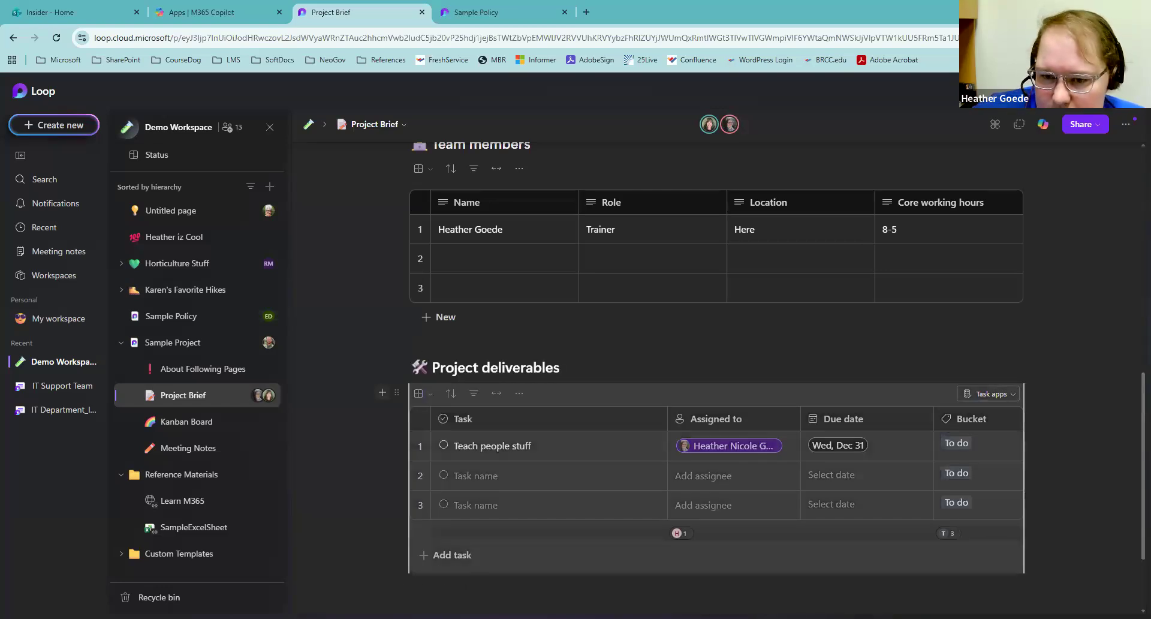
pyautogui.press('Escape')
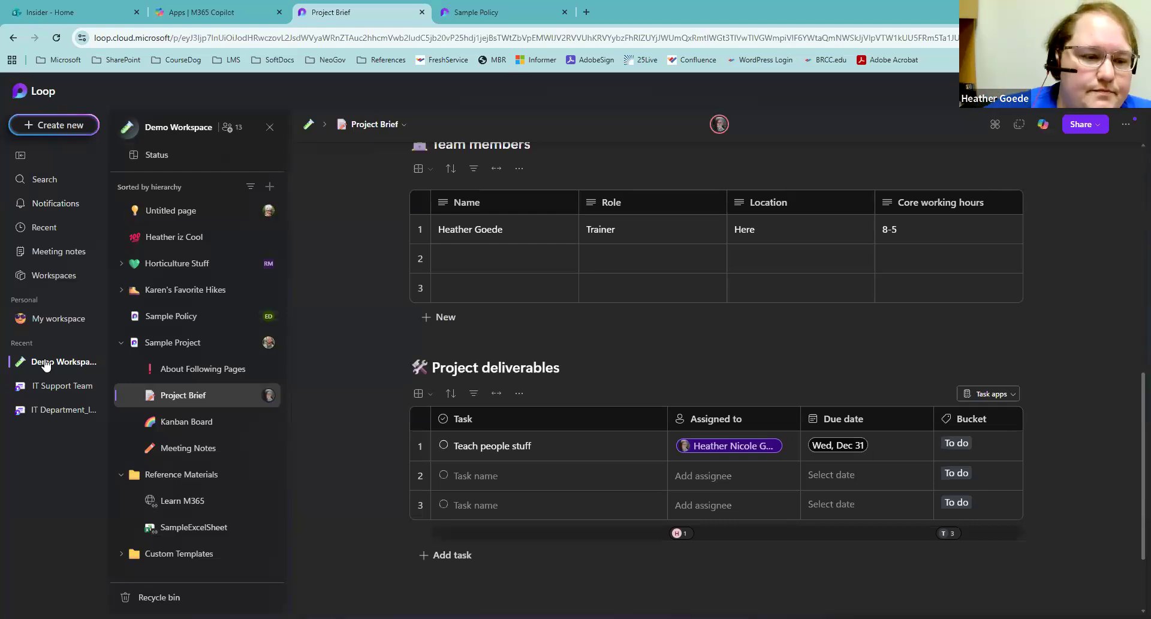
# Step: Collapse Sample Project and briefly check the subpages of Custom Templates in the page list
pyautogui.click(123, 345)
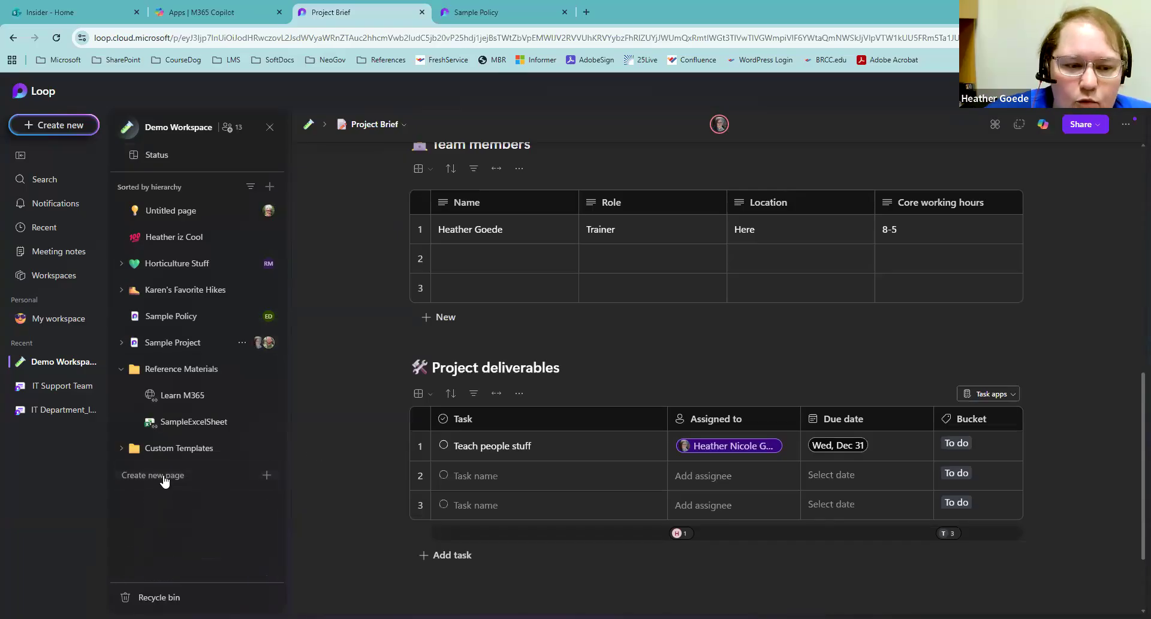
pyautogui.click(123, 450)
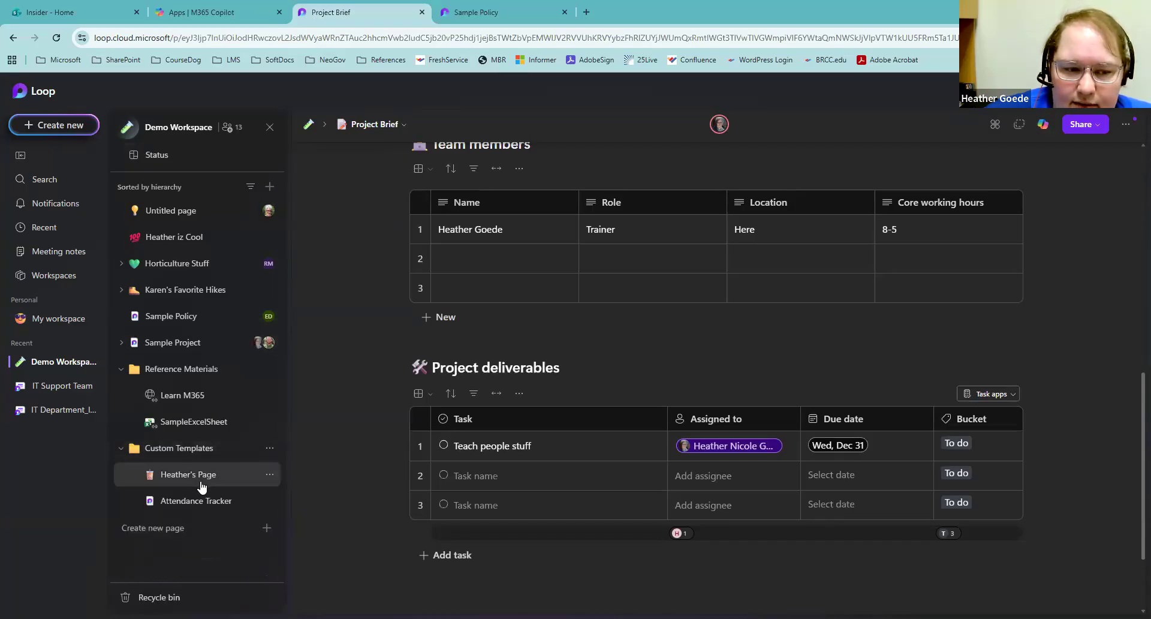
pyautogui.click(122, 449)
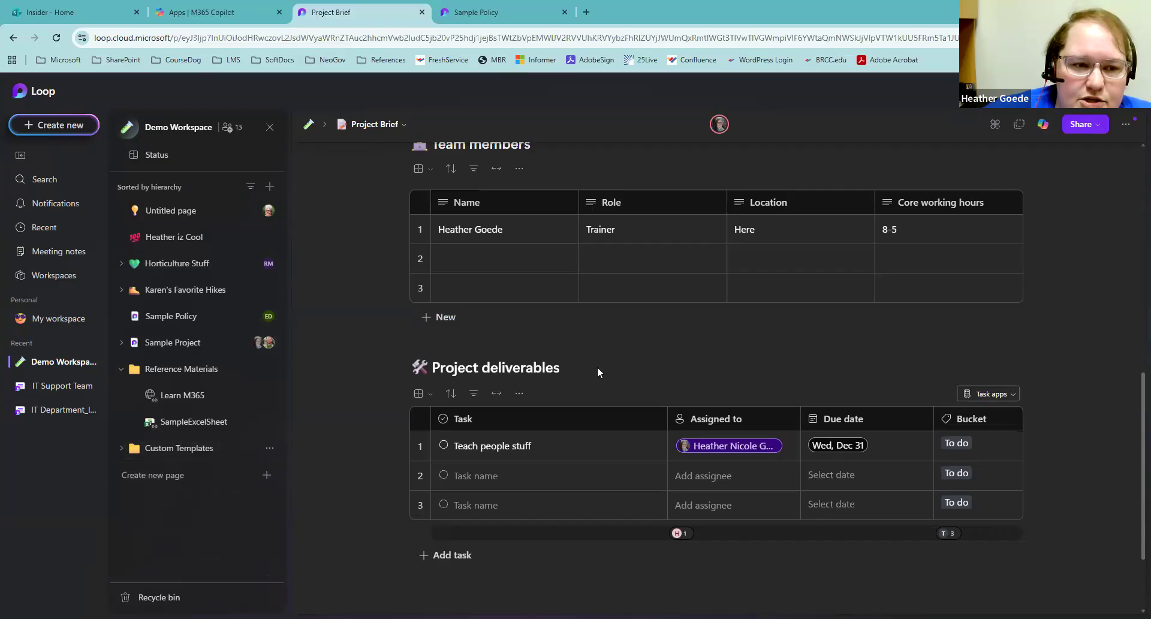
# Step: Create a workspace page from the saved turtle table template in the Template Gallery, and delete that page
pyautogui.click(271, 187)
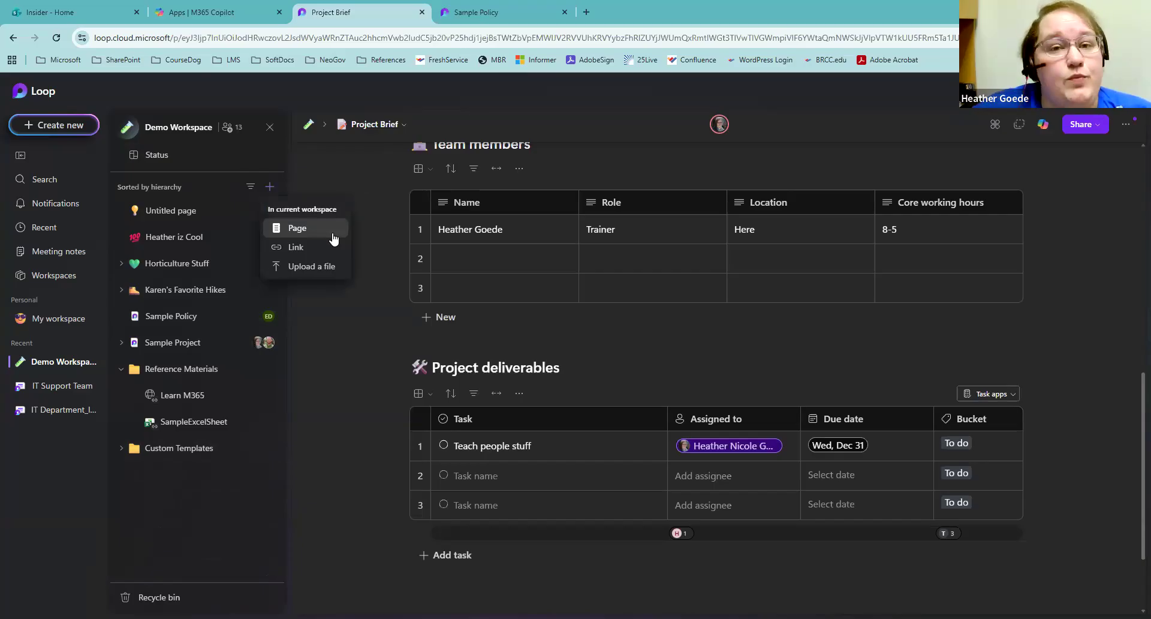
pyautogui.click(334, 238)
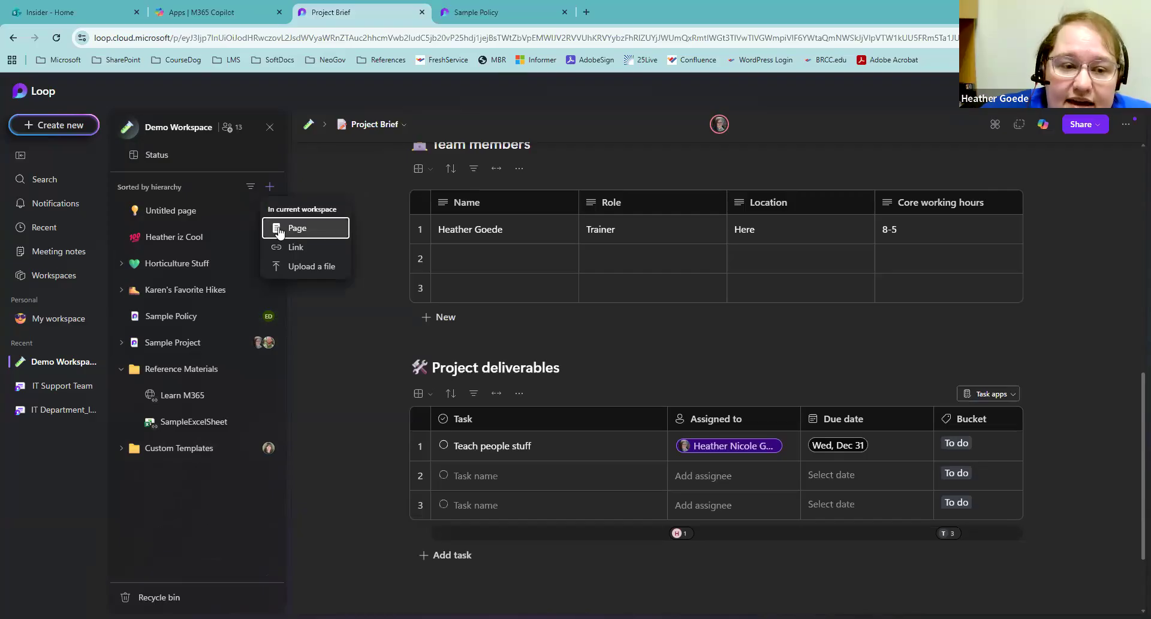
pyautogui.click(308, 233)
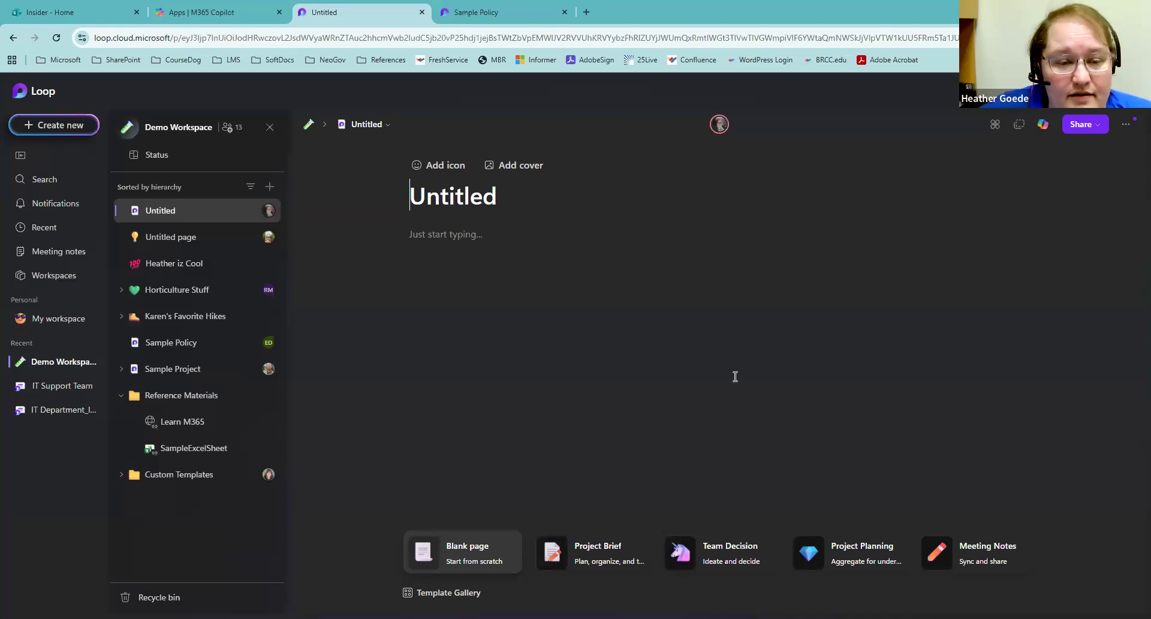
pyautogui.click(449, 593)
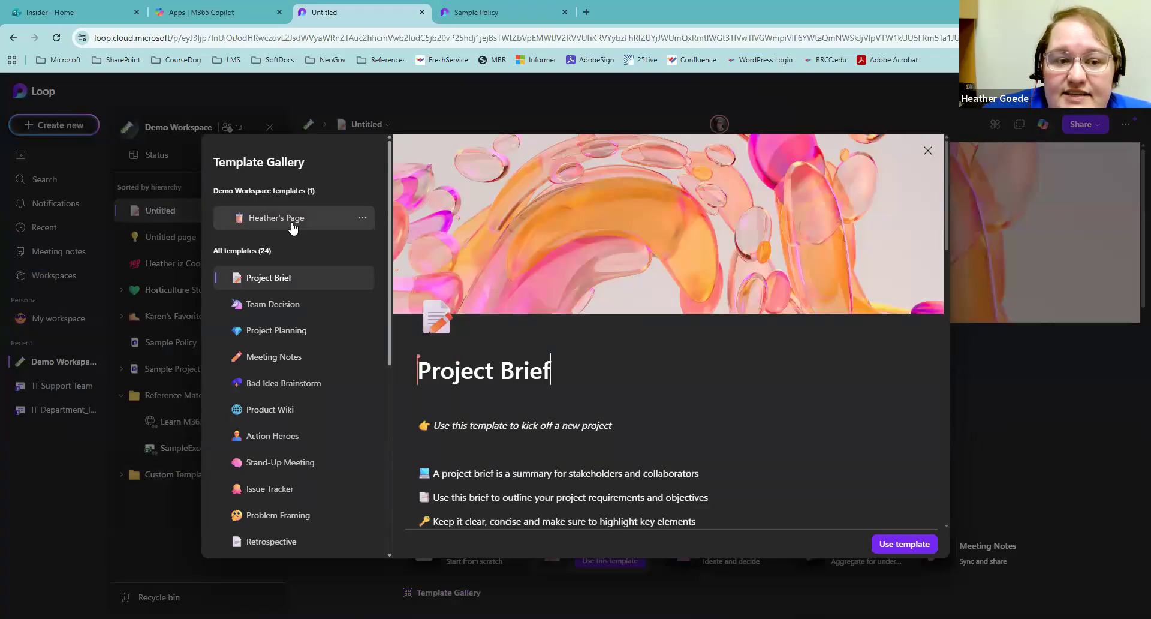
pyautogui.click(273, 222)
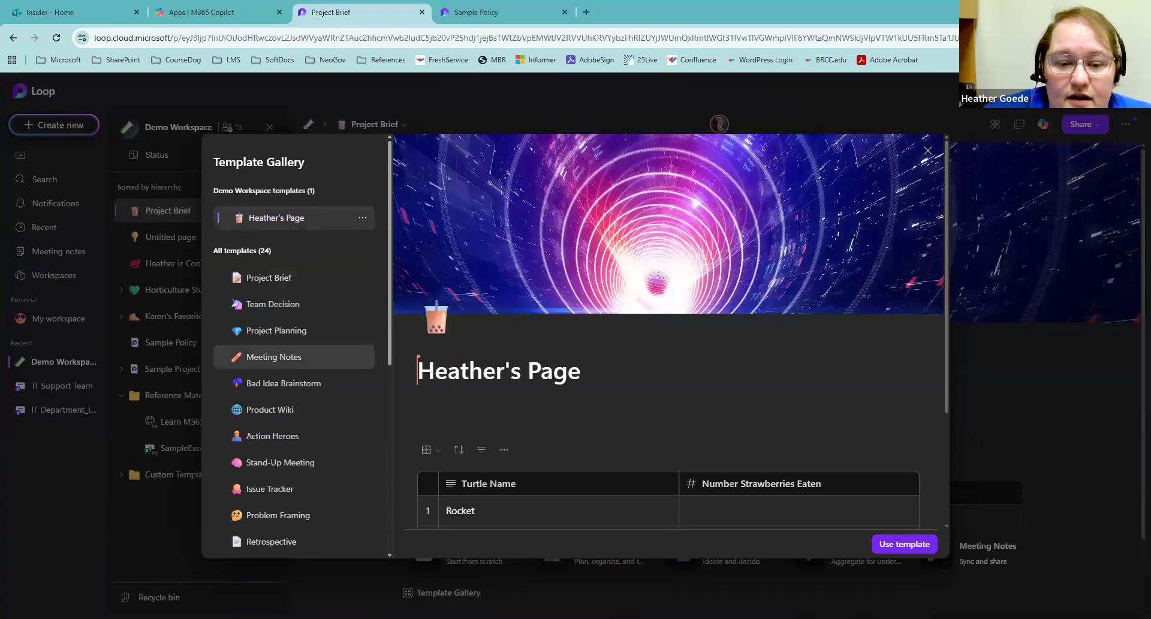
pyautogui.click(883, 544)
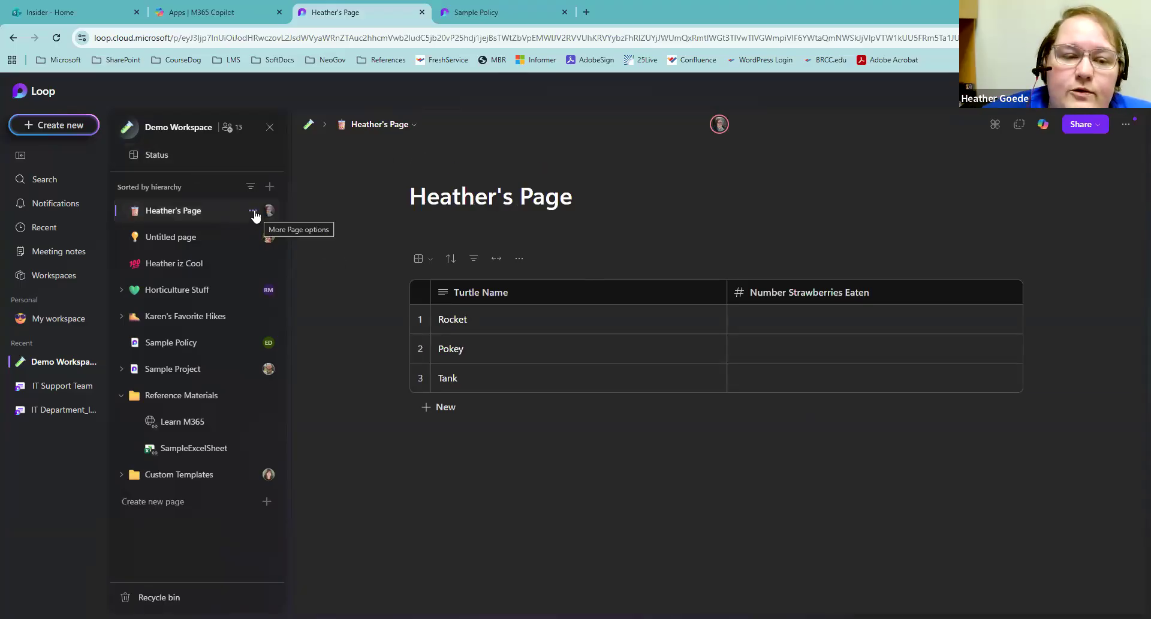
pyautogui.click(254, 213)
pyautogui.click(354, 433)
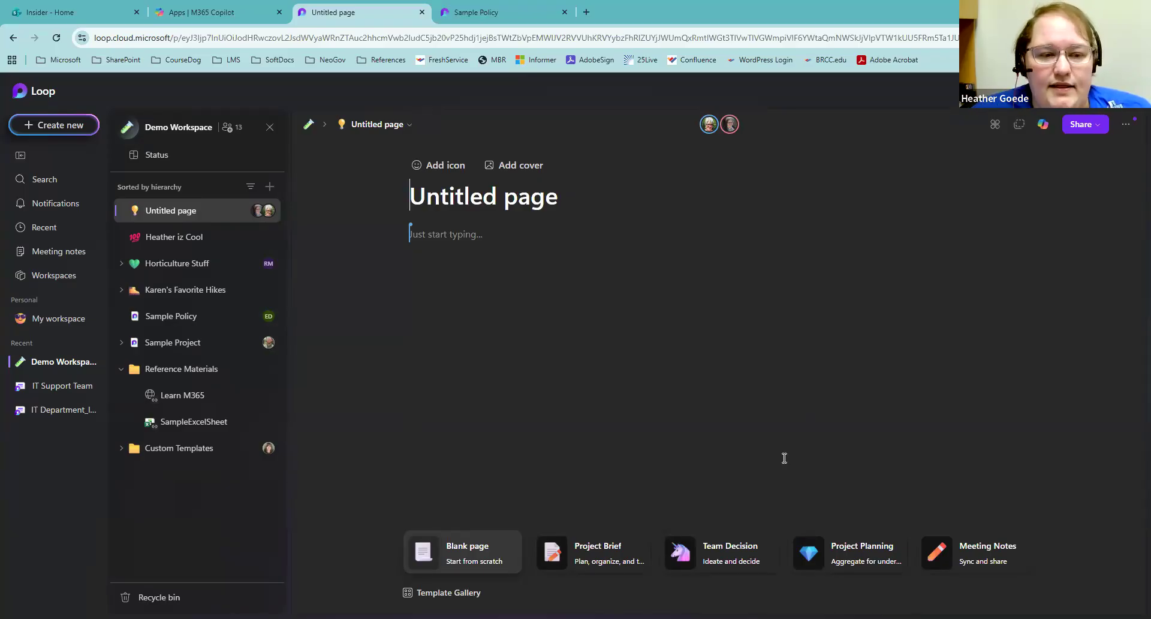
# Step: On the Sample Policy page, turn the sentence under Turtle Manifesto into a Loop component and copy the component's link
pyautogui.click(173, 318)
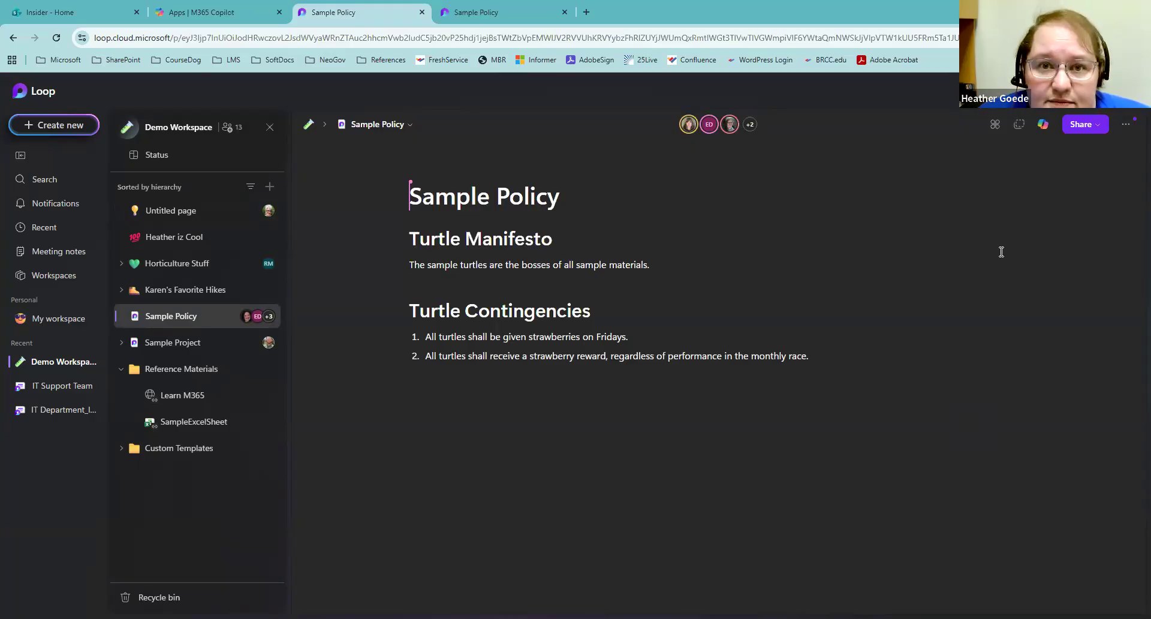
pyautogui.moveTo(398, 271)
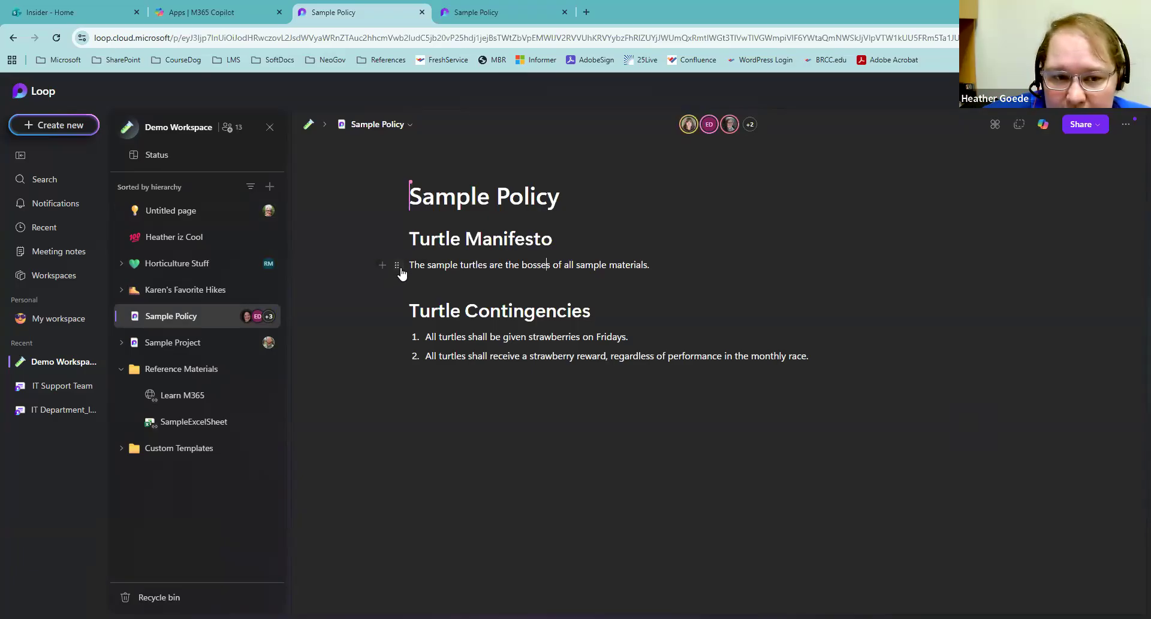
pyautogui.click(397, 266)
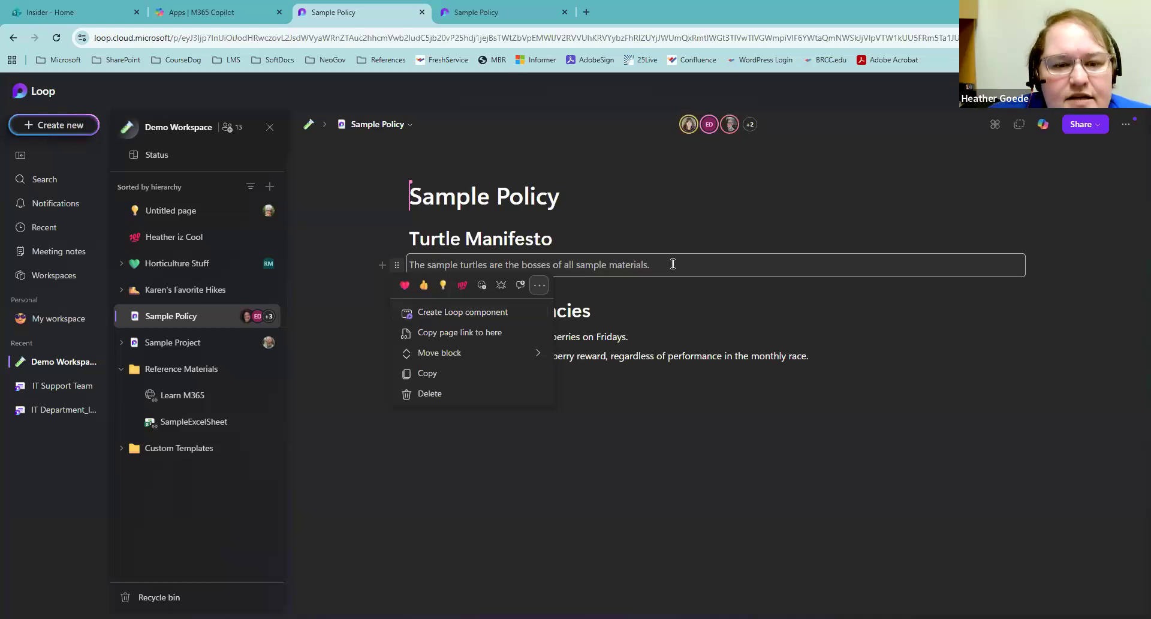
pyautogui.click(531, 313)
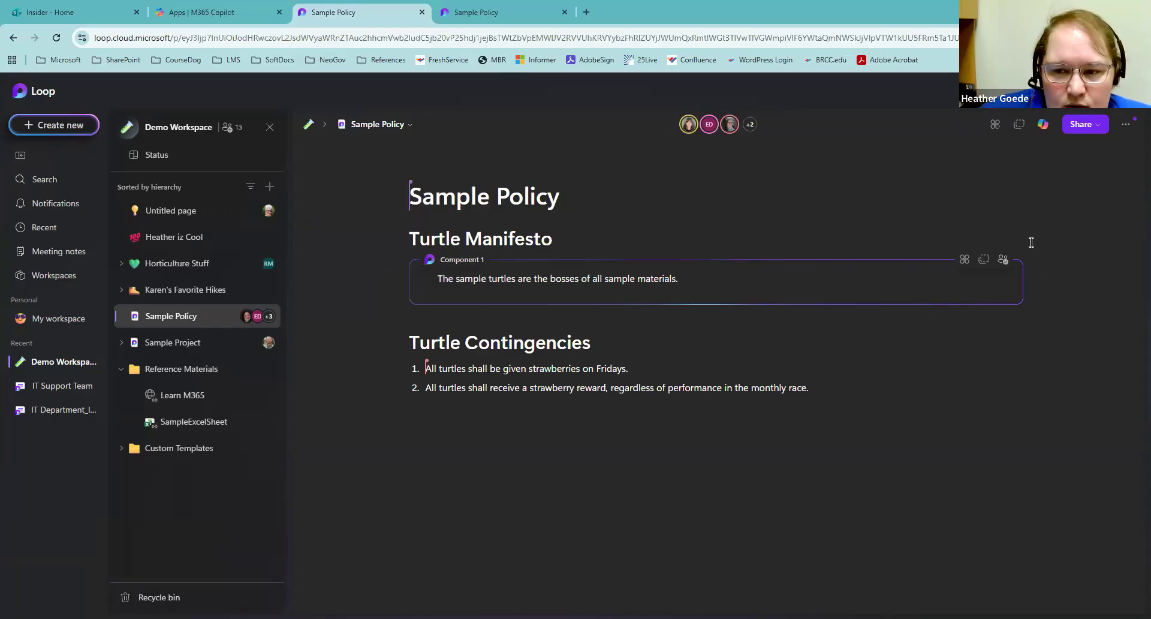
pyautogui.click(985, 264)
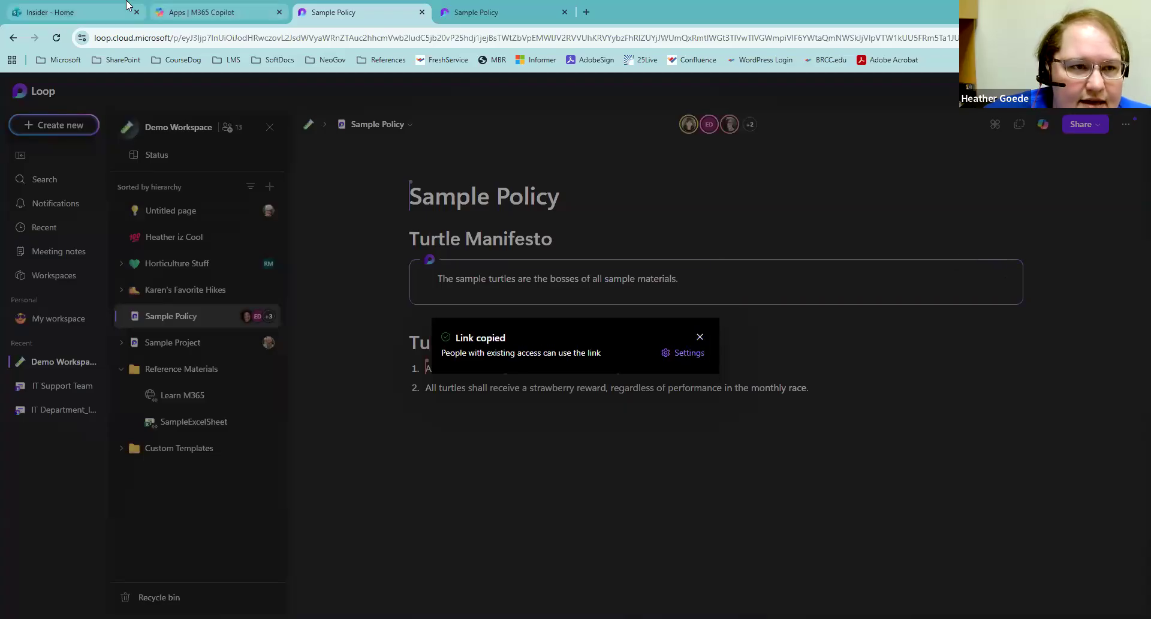
# Step: Switch to the Insider SharePoint site and open Teams in the browser by searching the Microsoft 365 apps for "tea"
pyautogui.moveTo(102, 6)
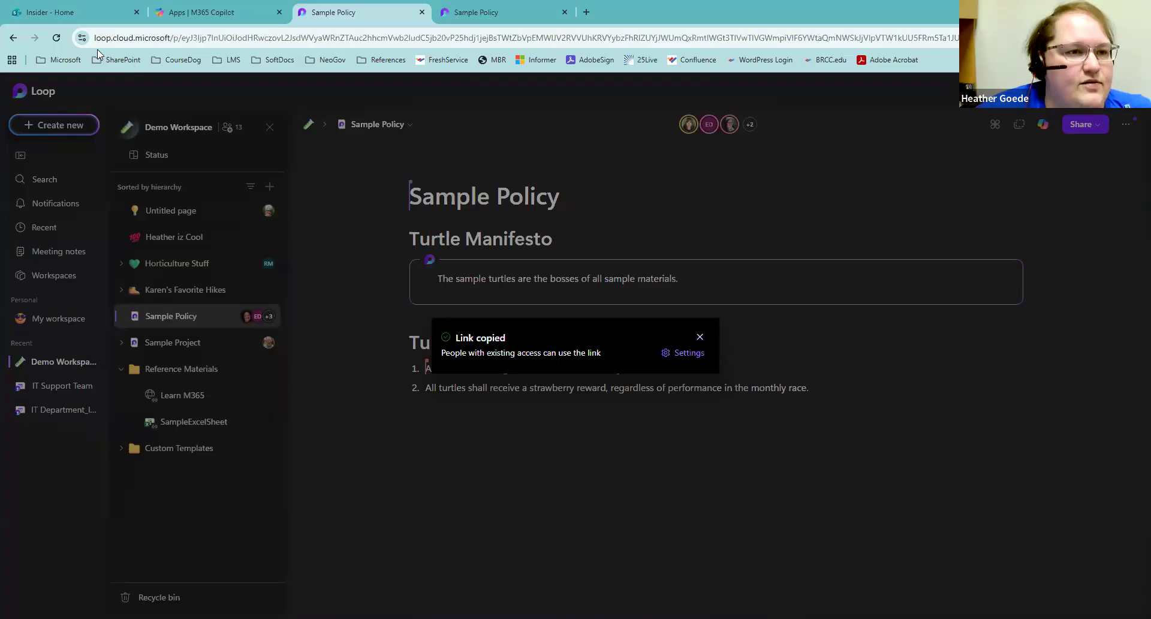
pyautogui.click(70, 7)
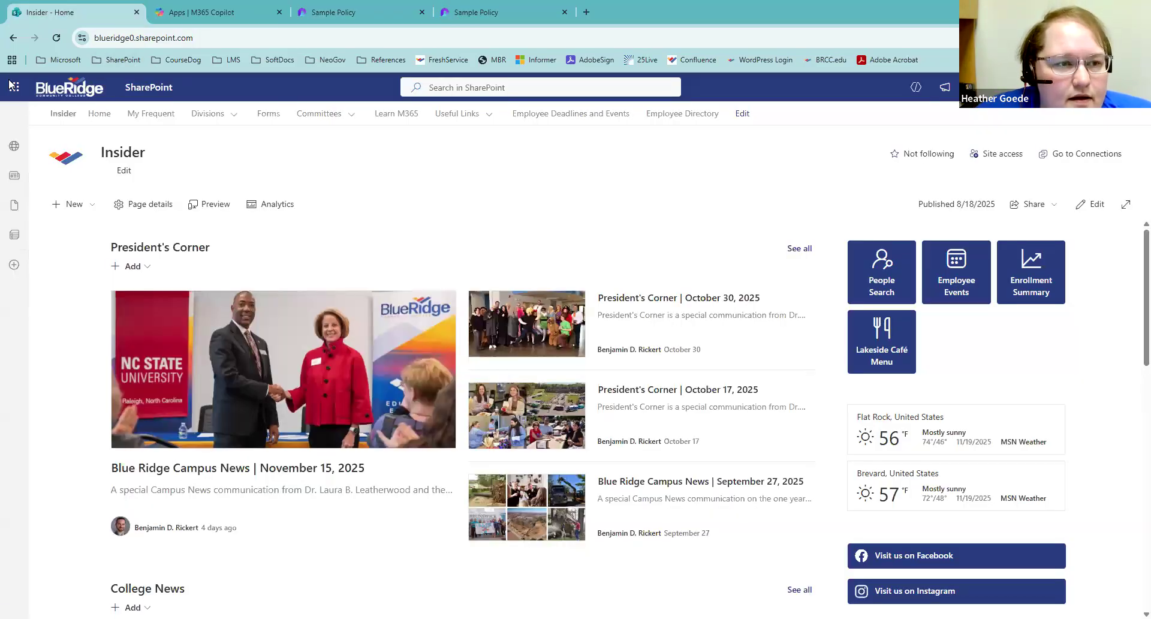
pyautogui.click(13, 87)
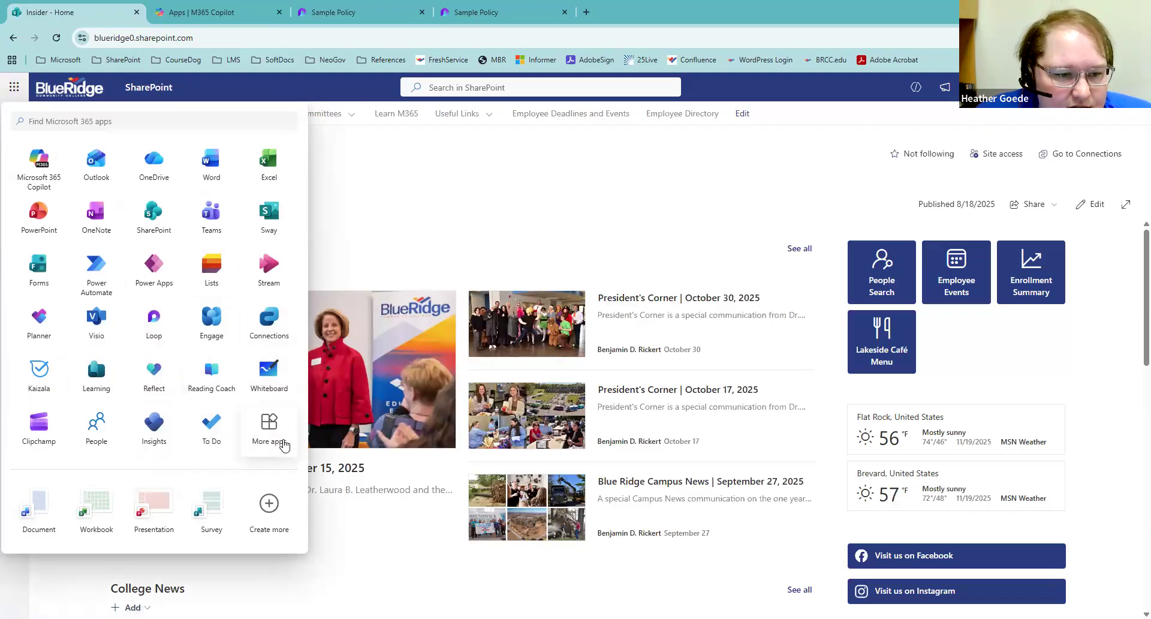
pyautogui.click(179, 128)
pyautogui.write('tea')
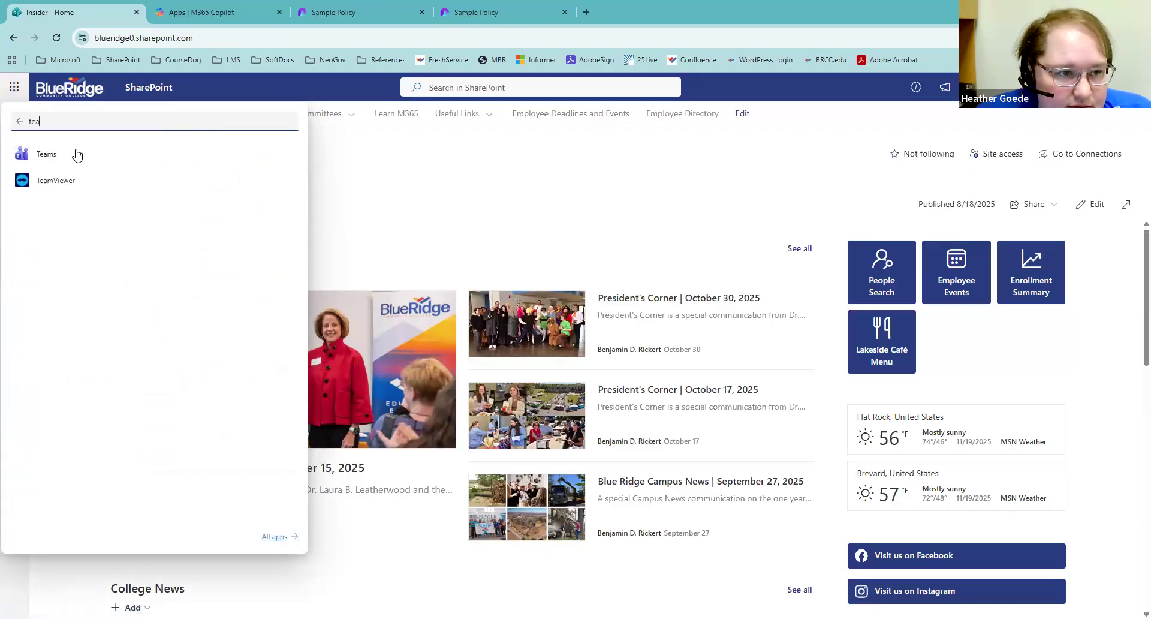
pyautogui.click(78, 155)
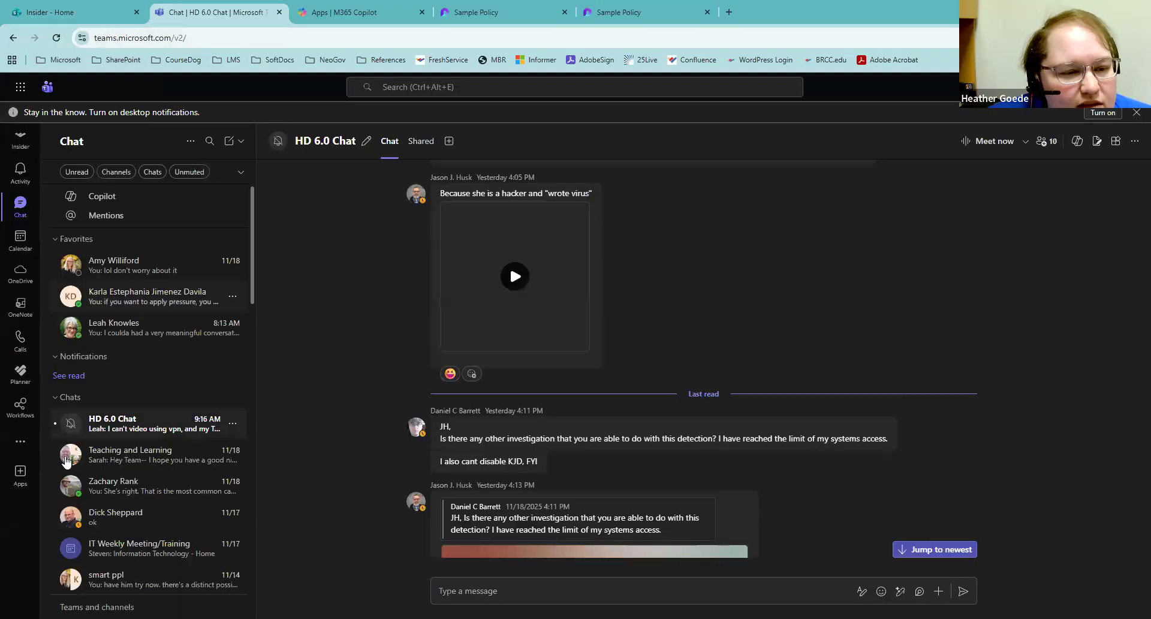
# Step: Look through the channels and the full list of teams in the browser version of Teams, and close it
pyautogui.scroll(-5, 198, 339)
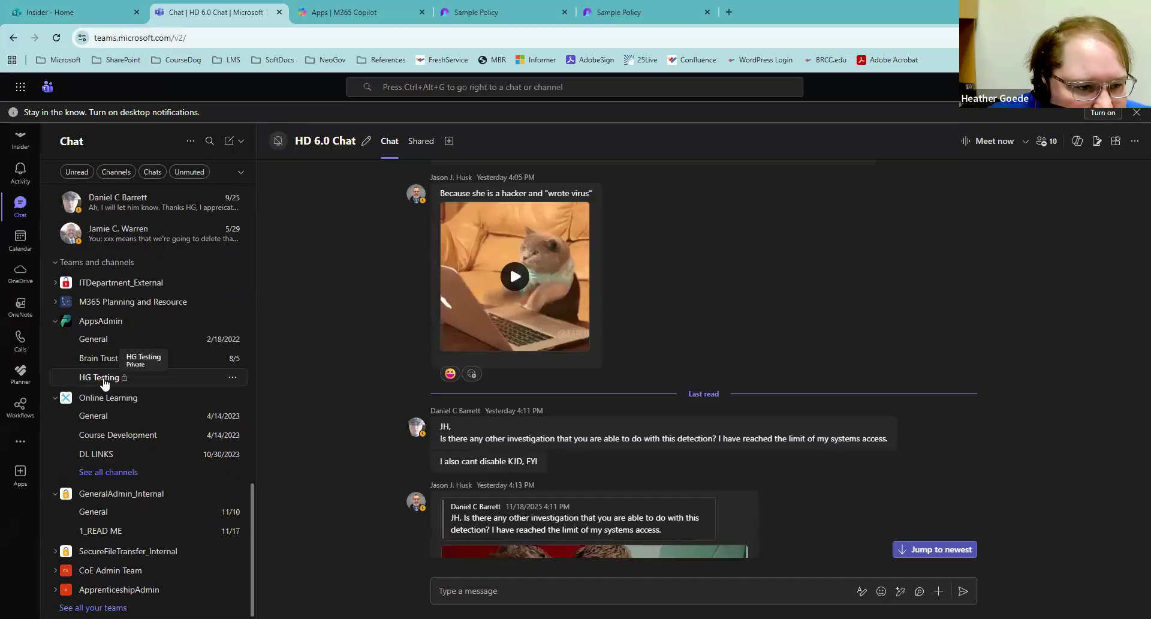
pyautogui.click(53, 325)
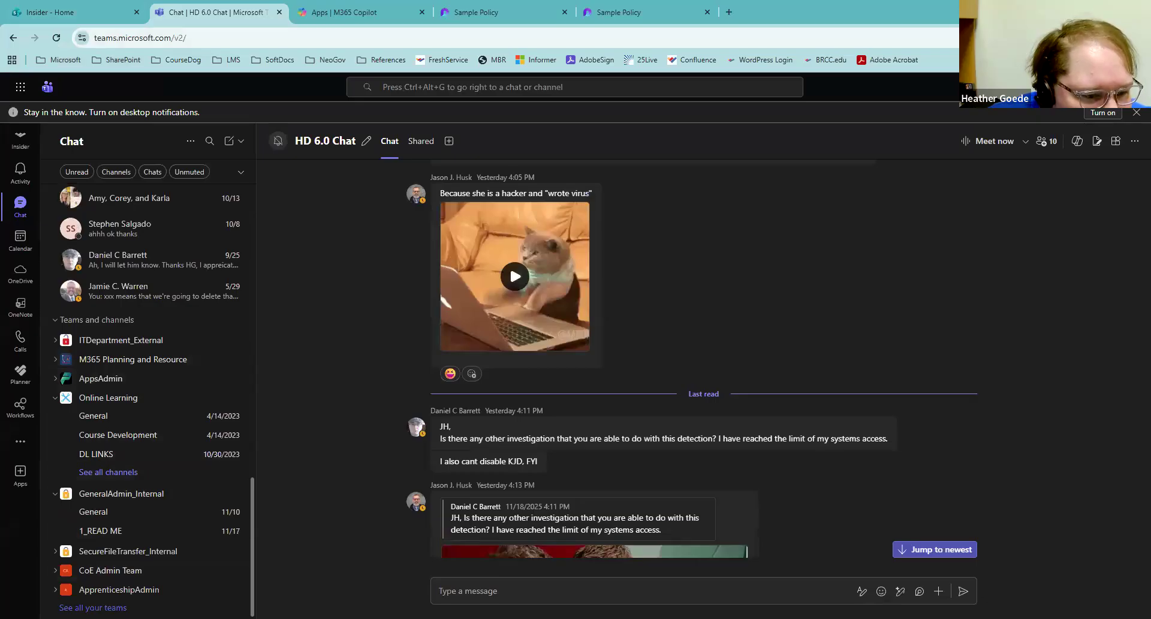
pyautogui.click(93, 607)
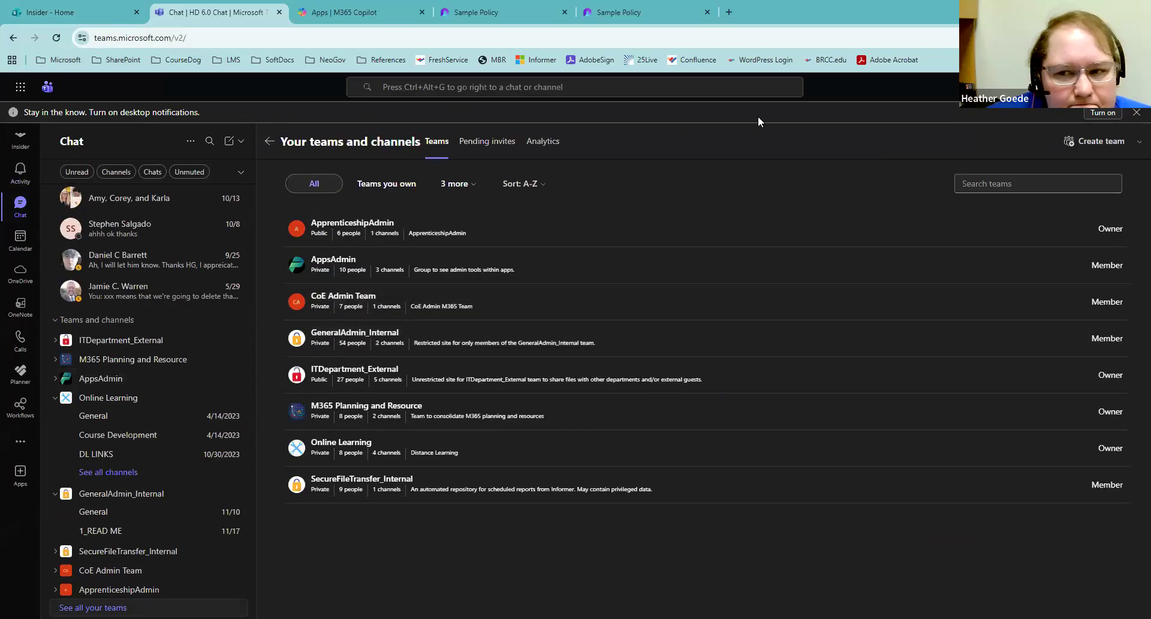
pyautogui.click(280, 12)
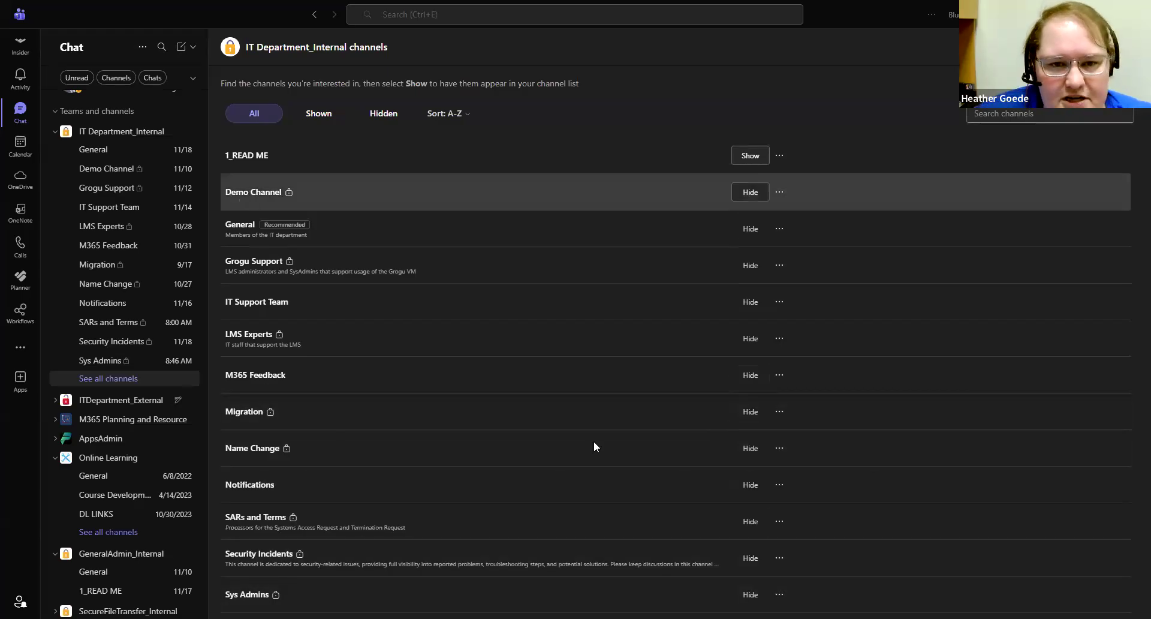
# Step: In the Teams desktop app, draft a Demo Channel post reading "Help me refine this policy" with the copied Loop component link below it
pyautogui.click(735, 200)
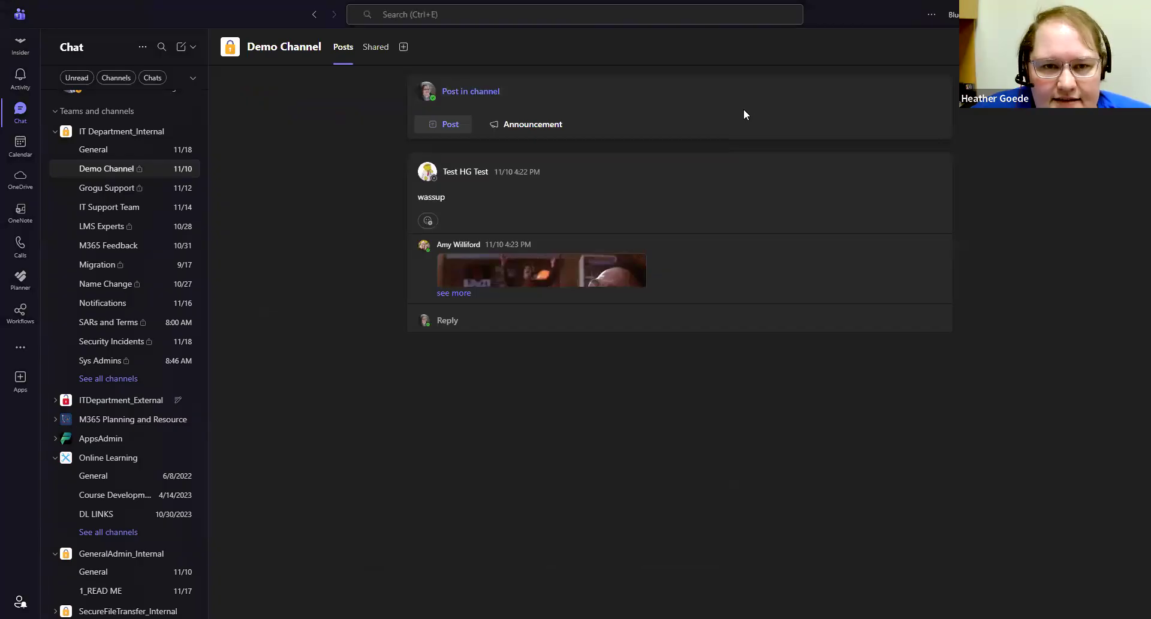
pyautogui.click(473, 103)
pyautogui.click(618, 193)
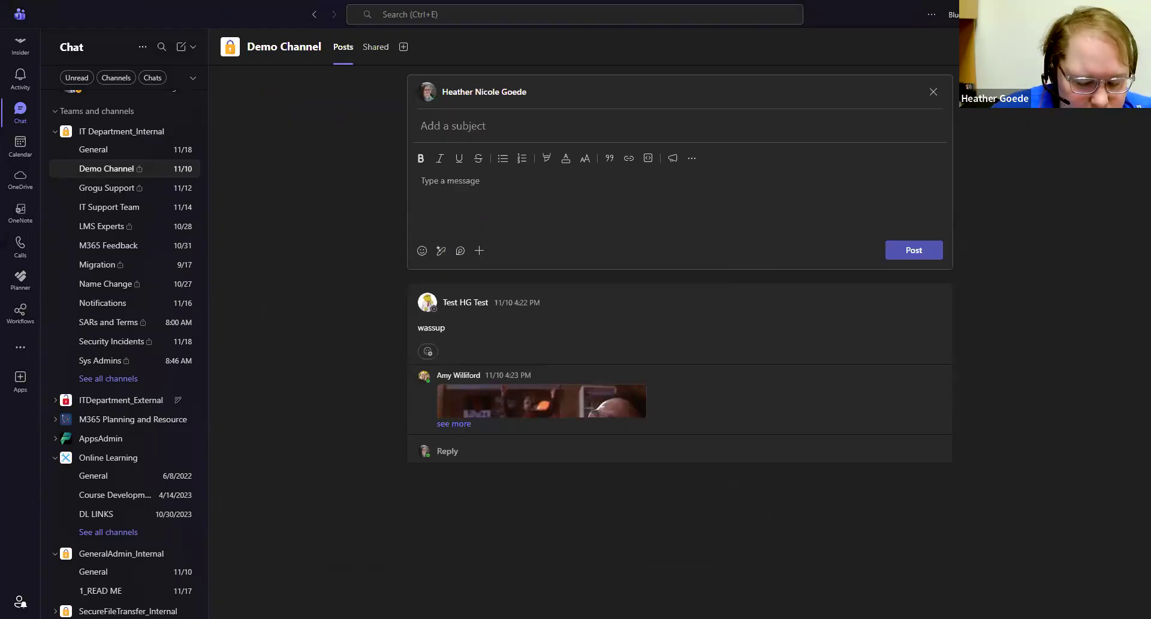
pyautogui.write('Help me')
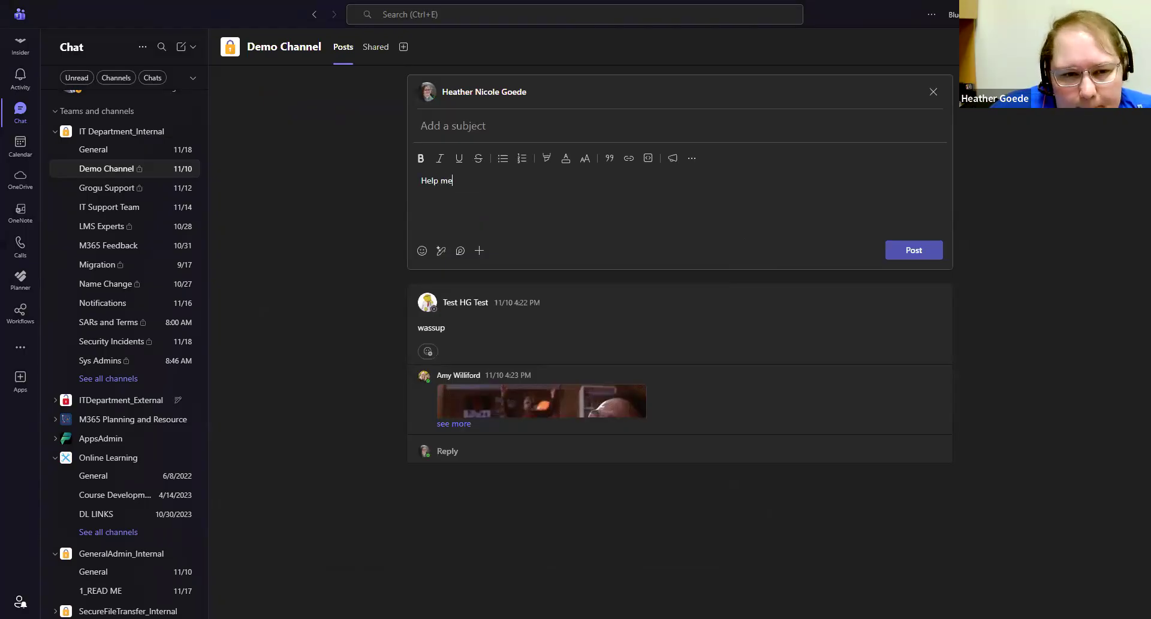
pyautogui.write(' refi')
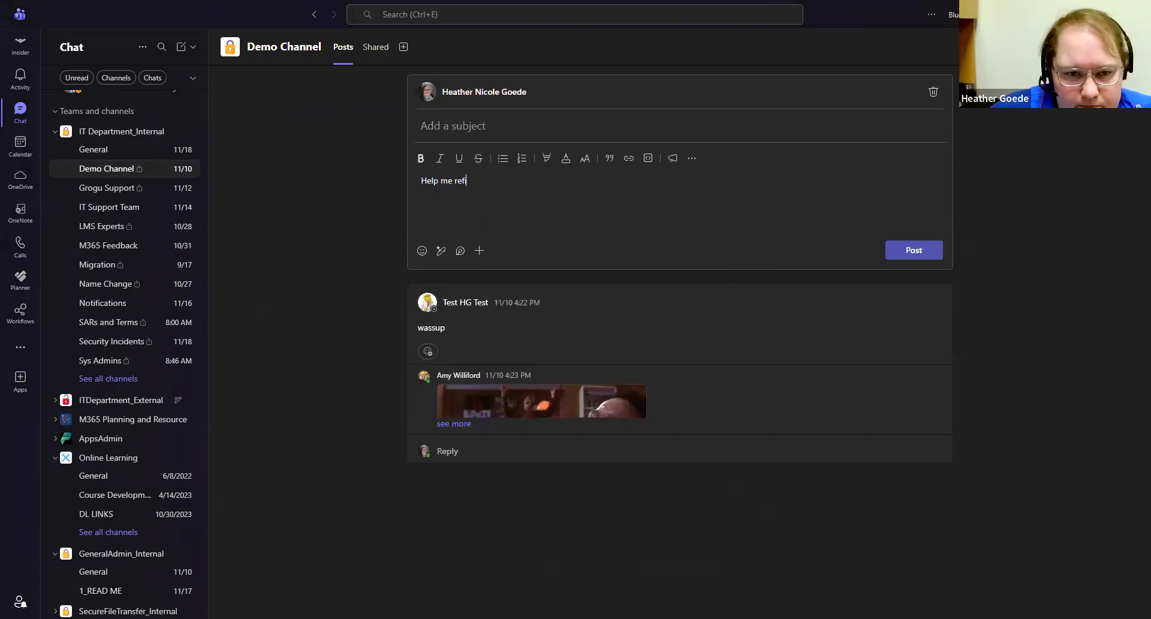
pyautogui.write('ne this policy')
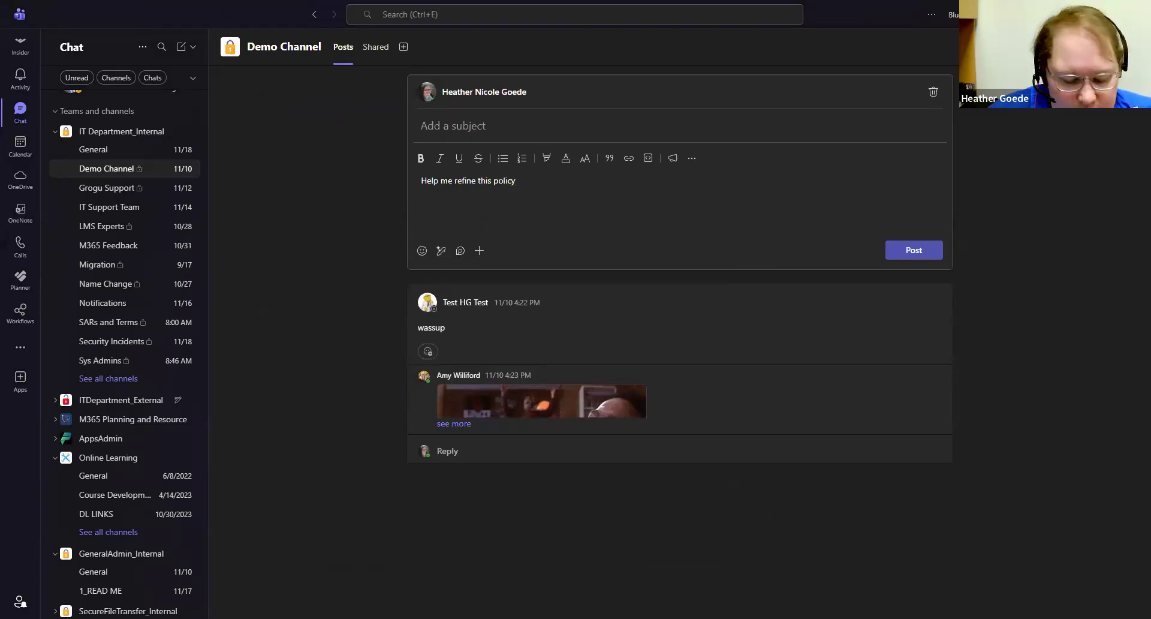
pyautogui.hotkey('ctrl', 'v')
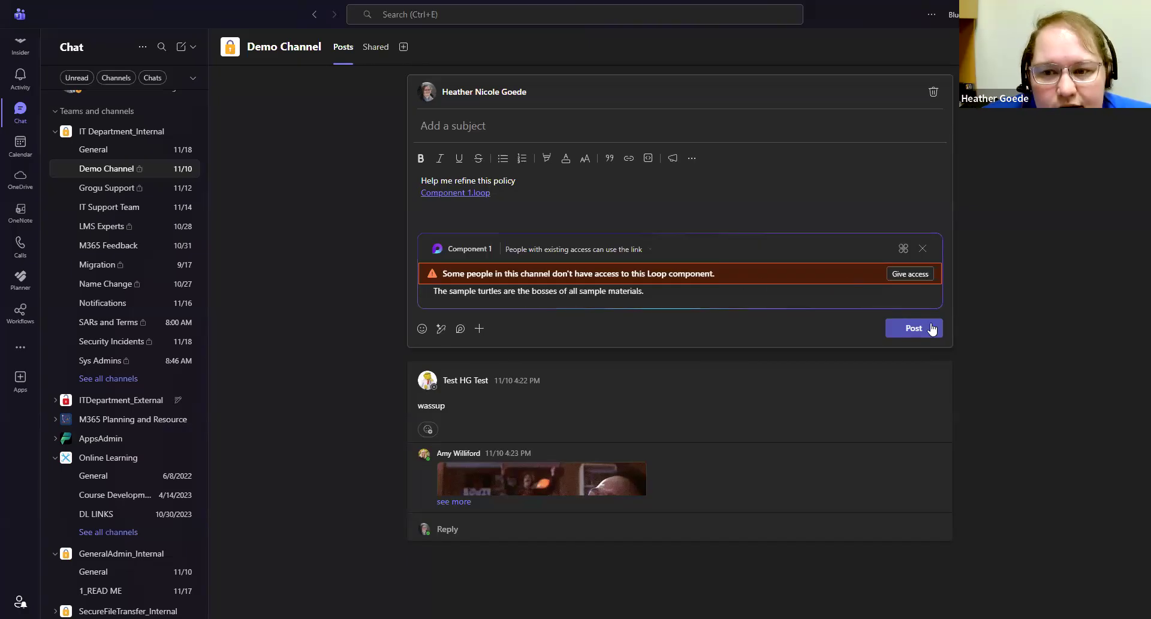
# Step: Give the channel access to the Loop component, review its link settings without applying changes, and publish the post
pyautogui.click(921, 275)
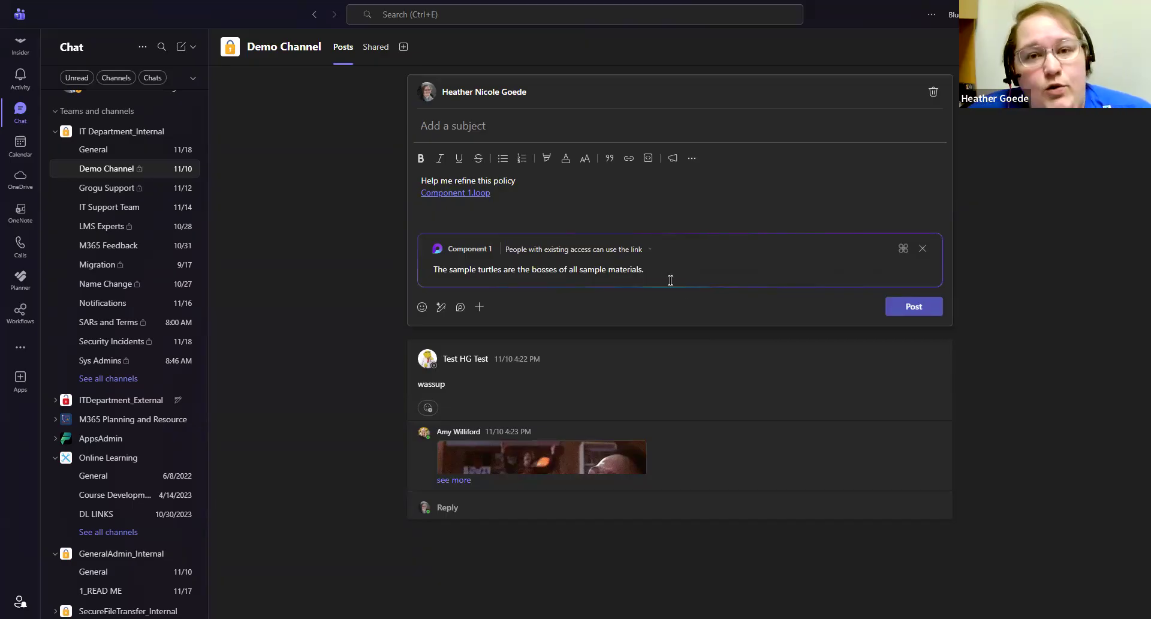
pyautogui.click(642, 249)
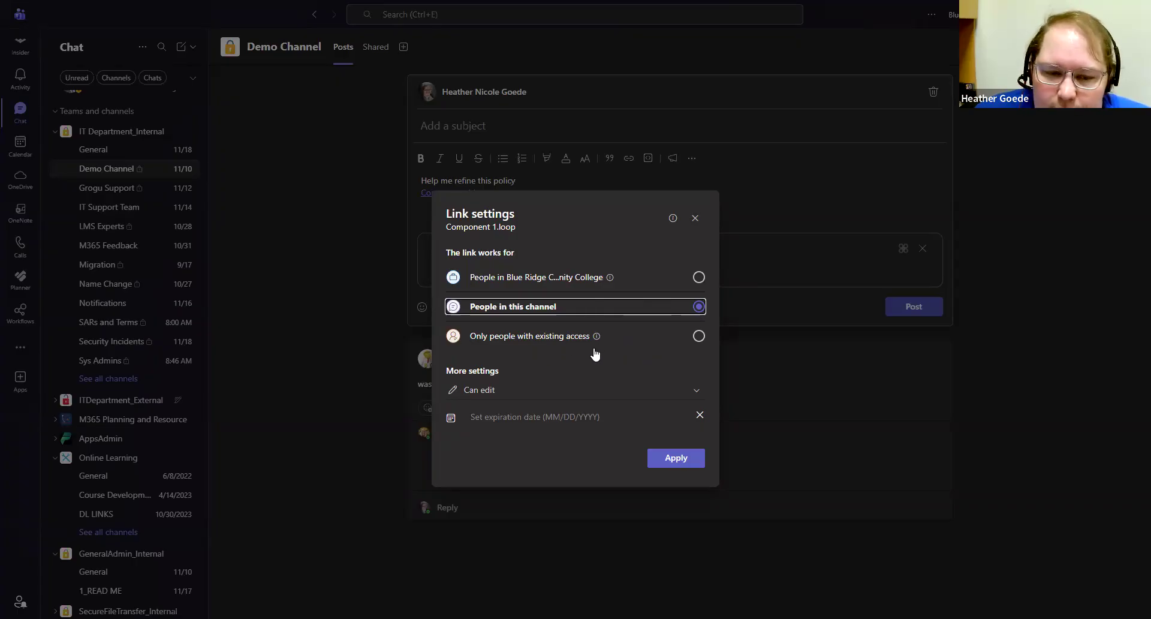
pyautogui.click(505, 395)
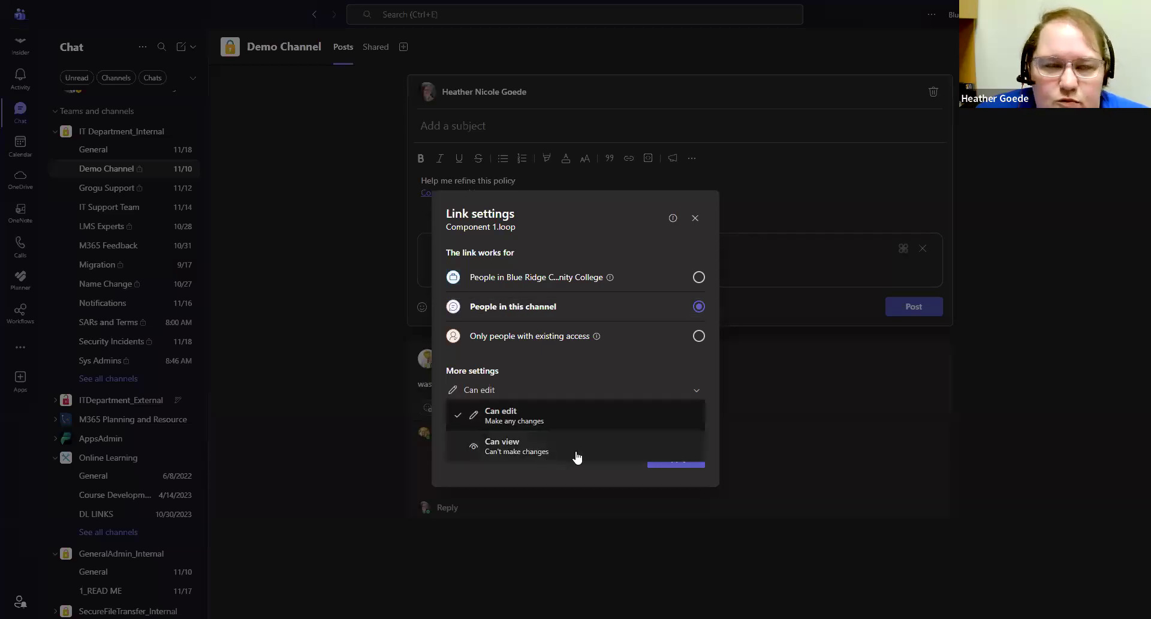
pyautogui.click(690, 369)
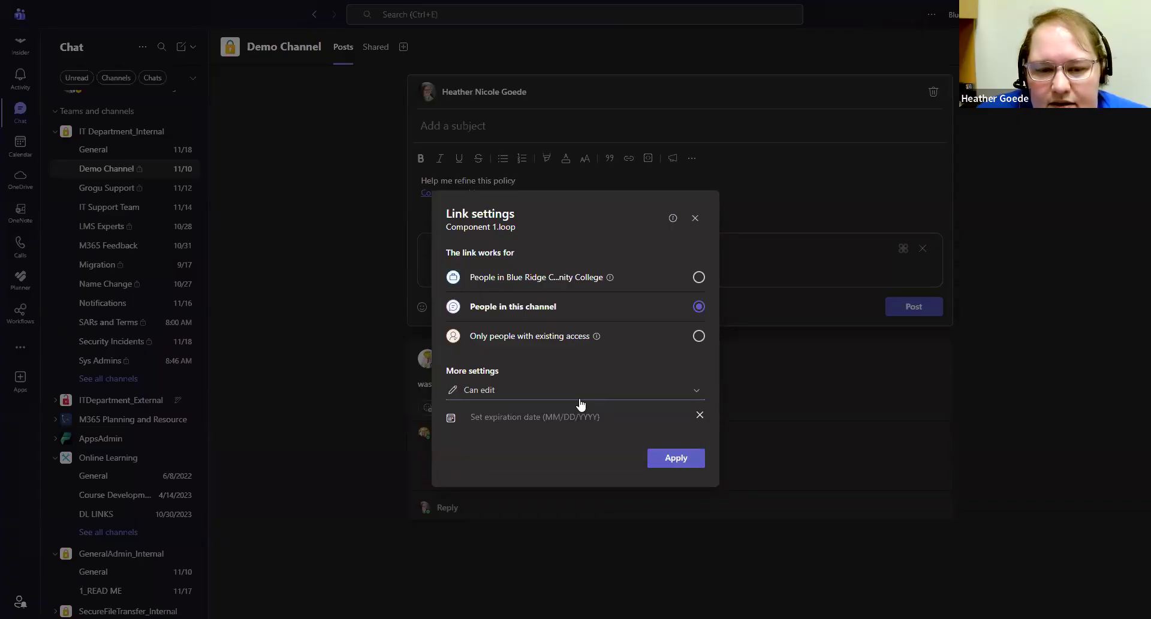
pyautogui.click(696, 219)
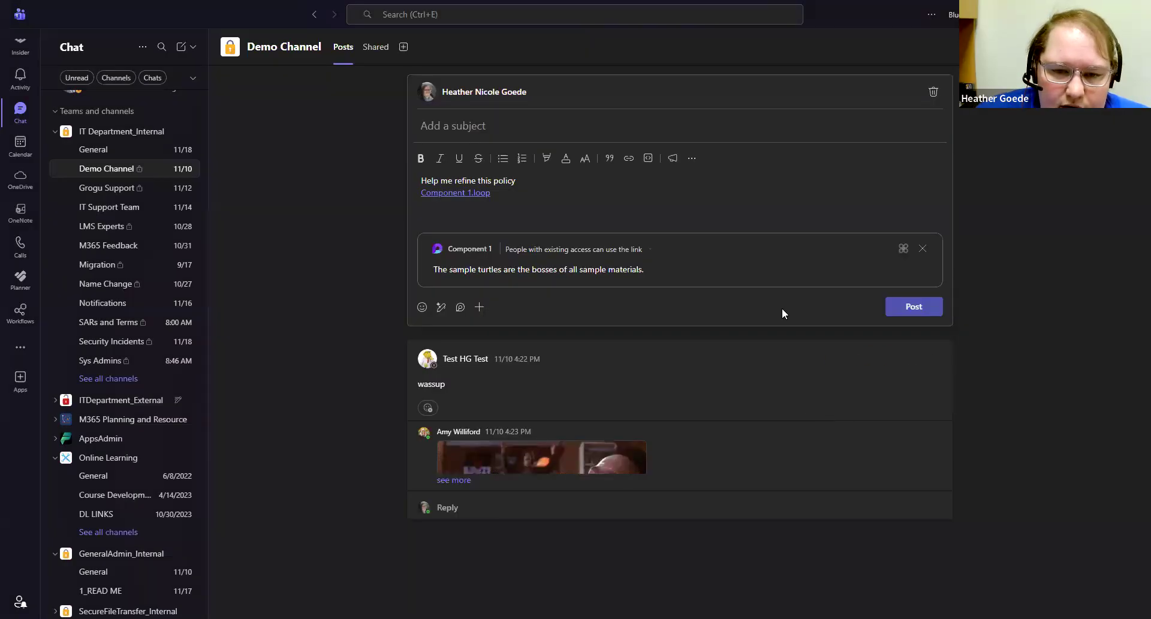
pyautogui.click(914, 306)
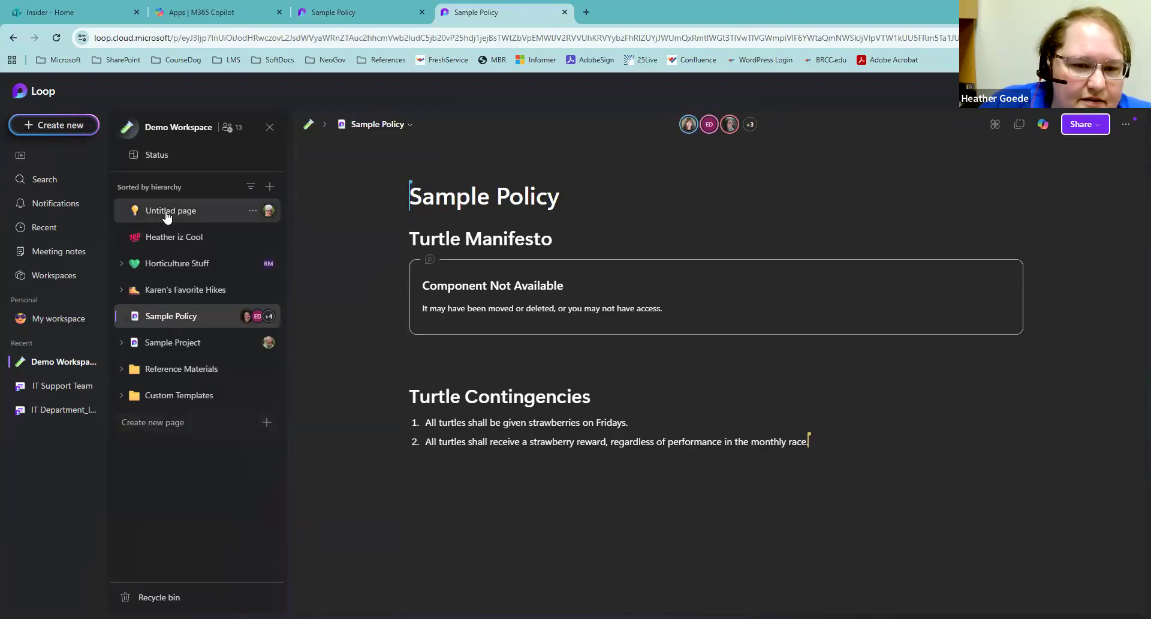
# Step: Reload the Sample Policy page in Loop, and view the Reference Materials items and the workspace's options for adding content
pyautogui.click(57, 37)
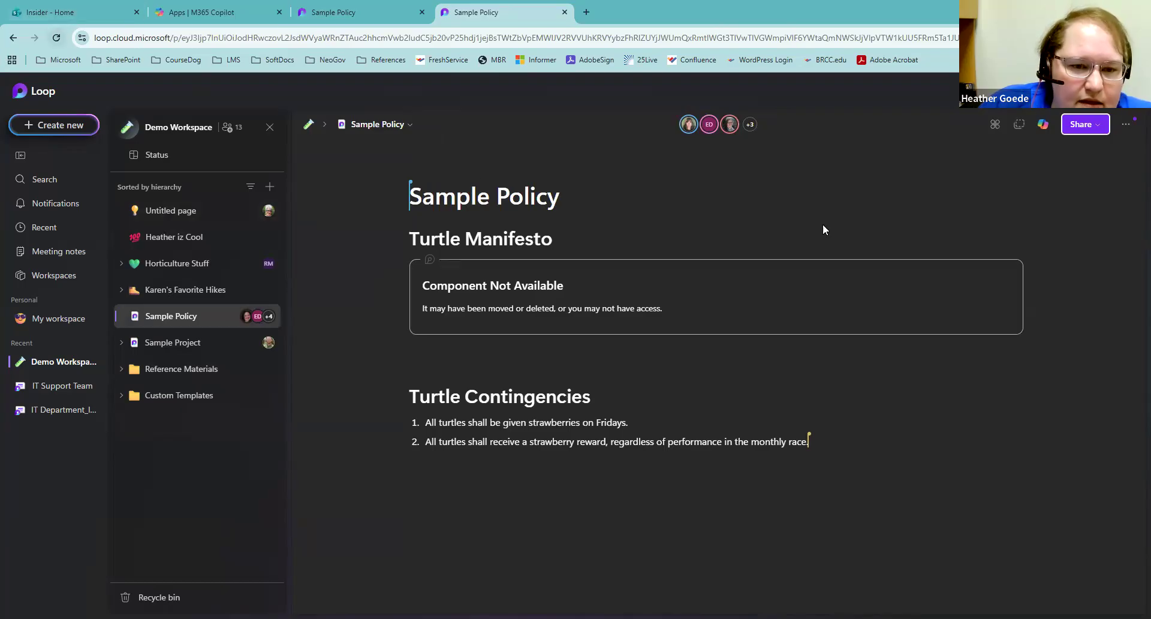
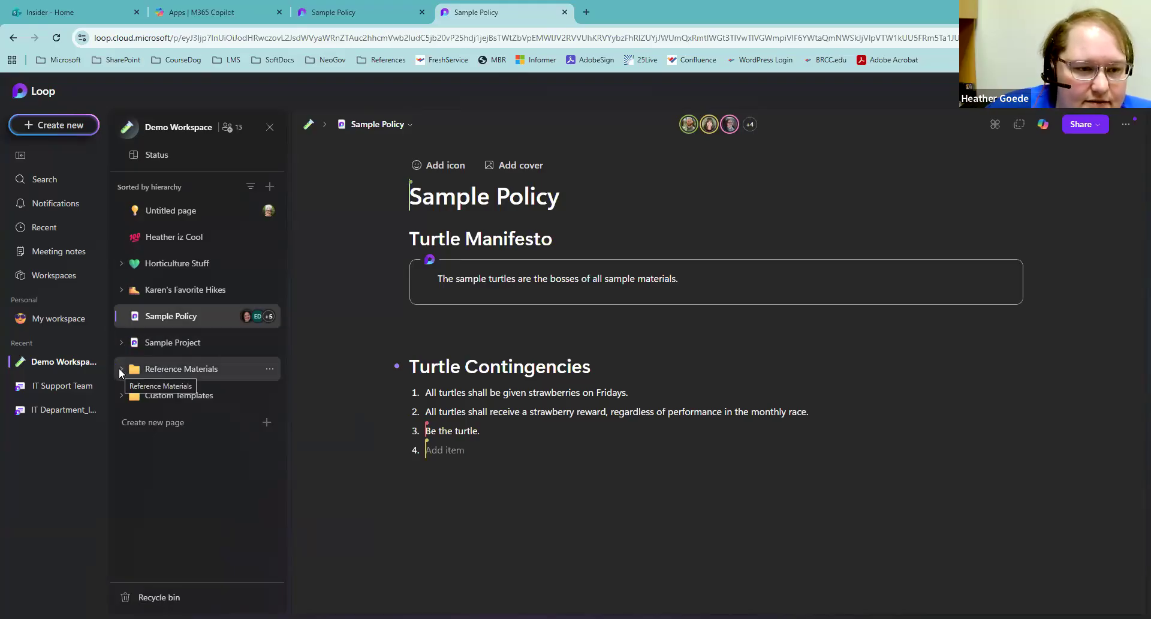
pyautogui.click(121, 370)
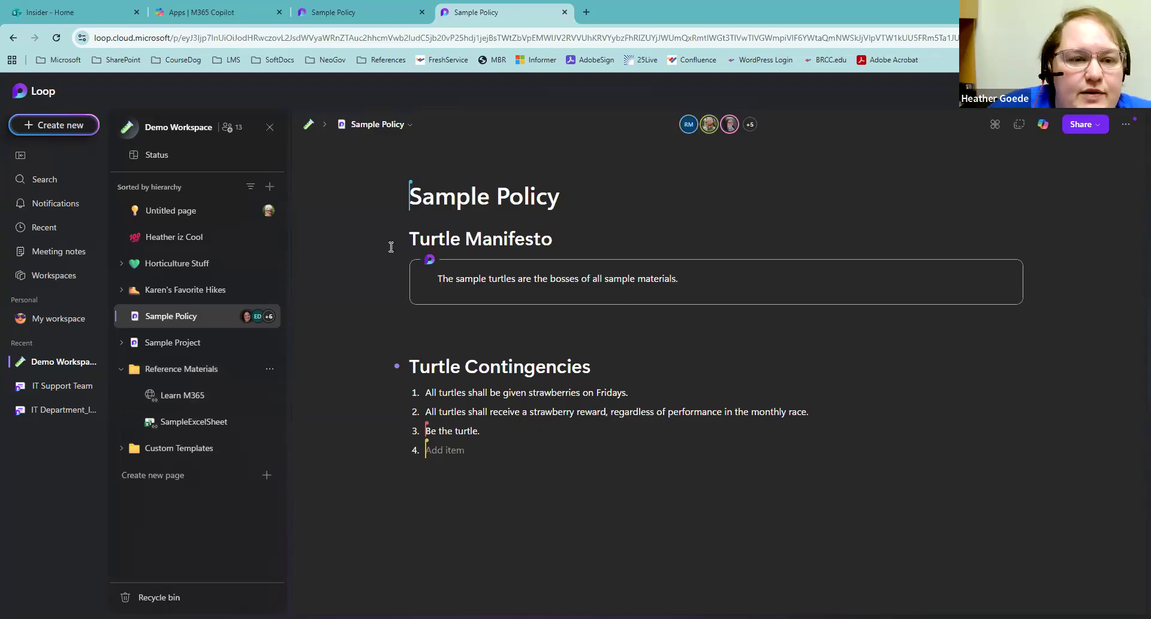
pyautogui.click(273, 187)
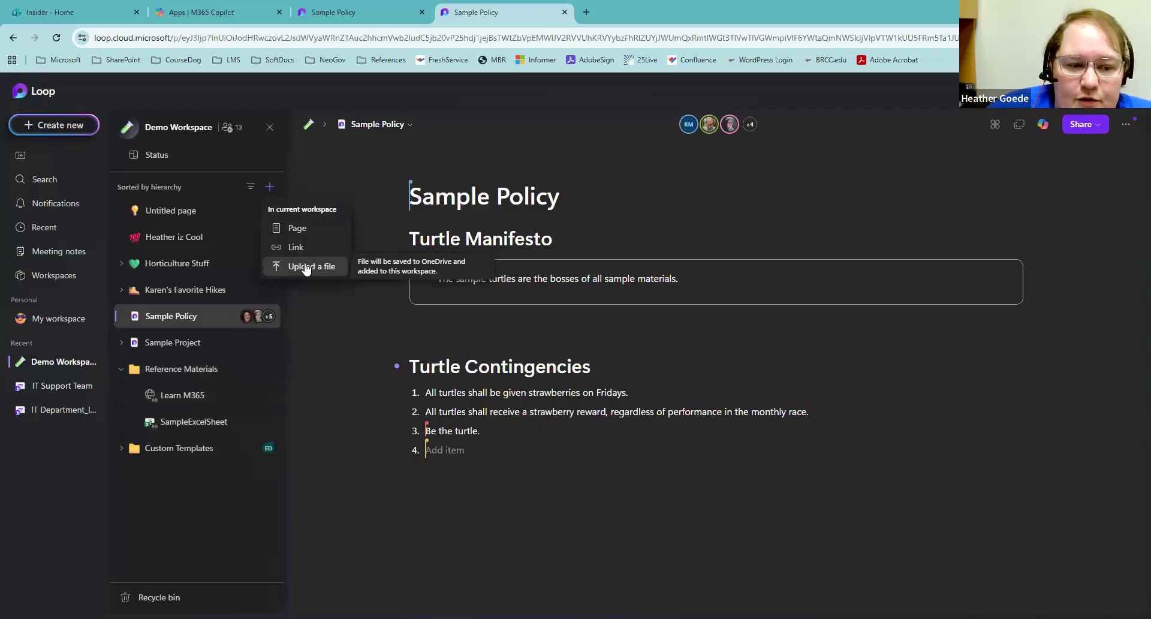
# Step: View the Learn M365 link and the SampleExcelSheet workbook from Reference Materials, returning to the Sample Policy page after each
pyautogui.click(186, 399)
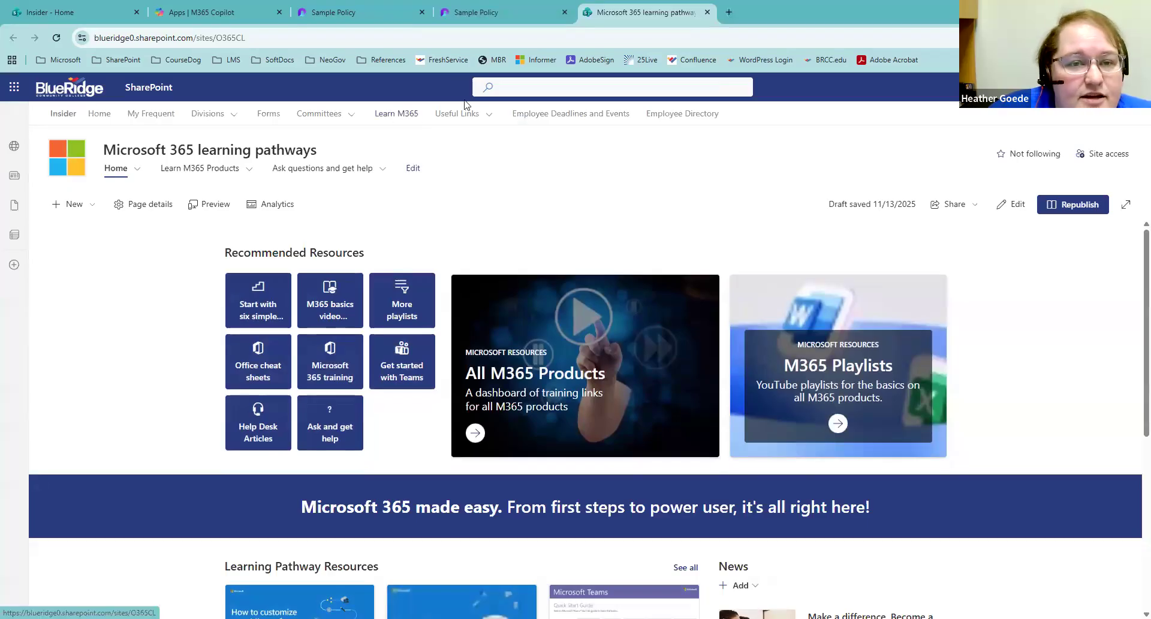
pyautogui.click(473, 17)
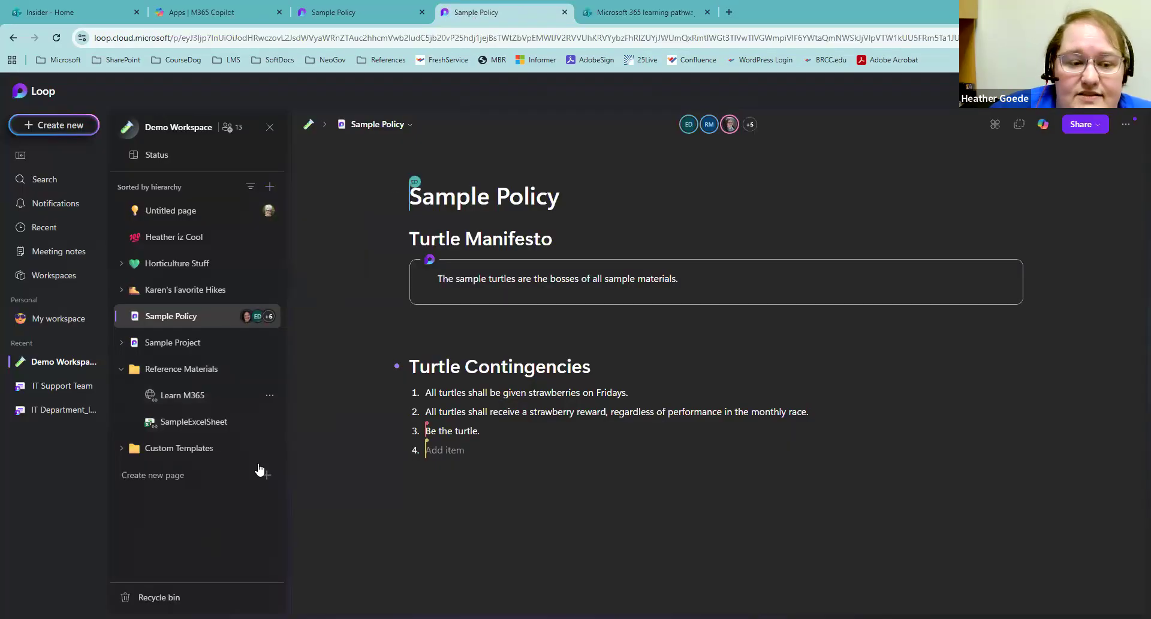
pyautogui.click(193, 422)
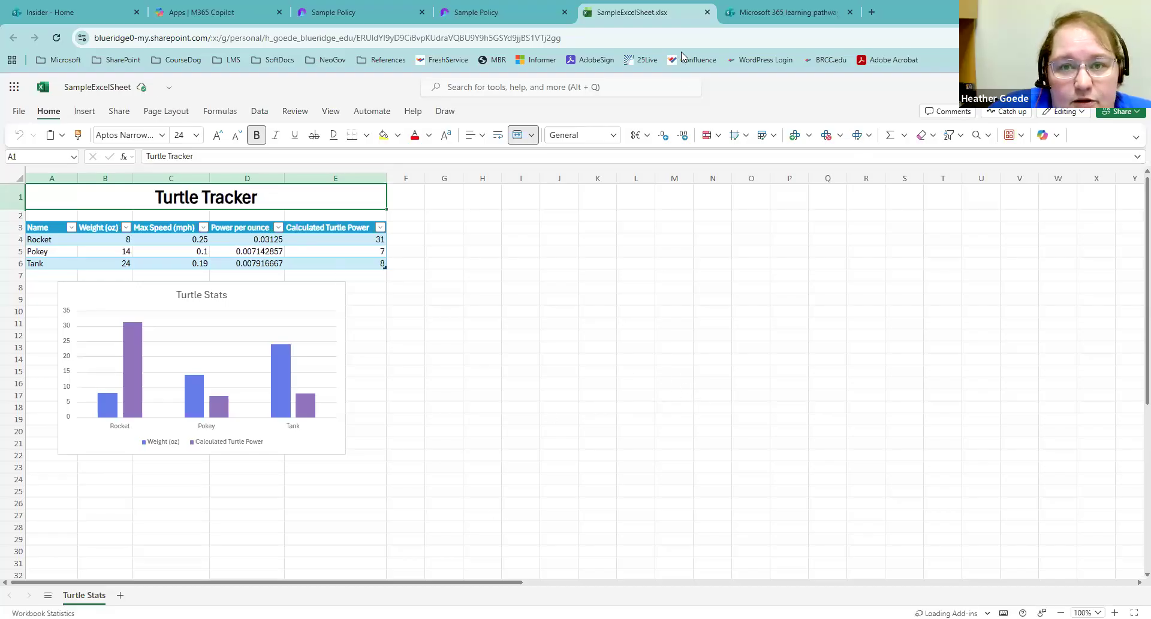
pyautogui.click(707, 12)
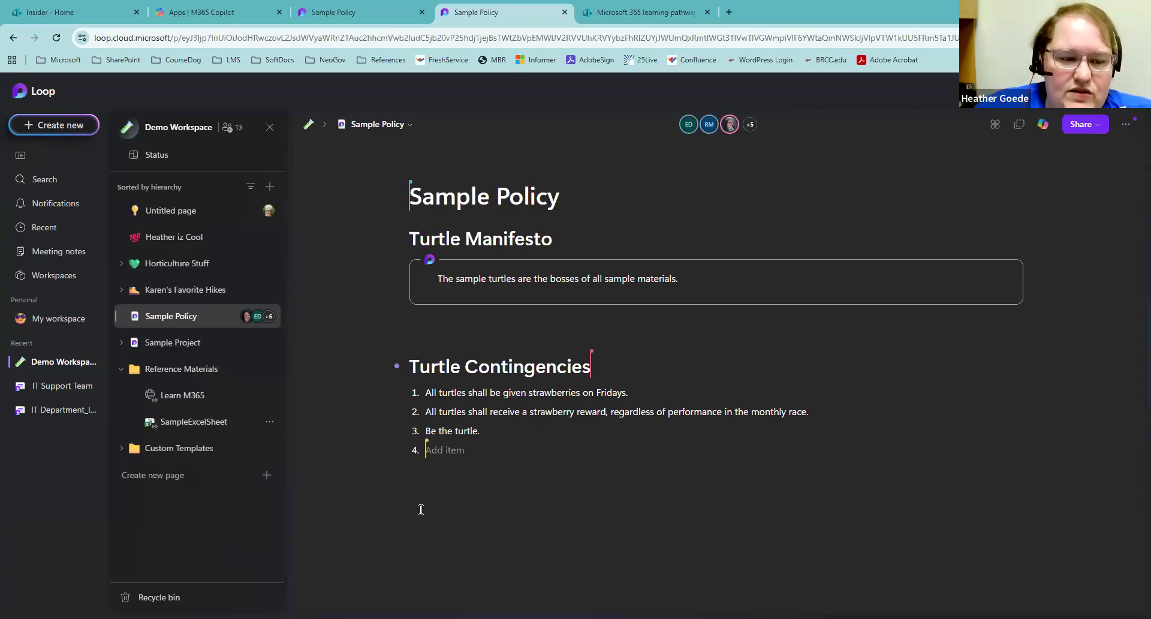
pyautogui.press('Tab')
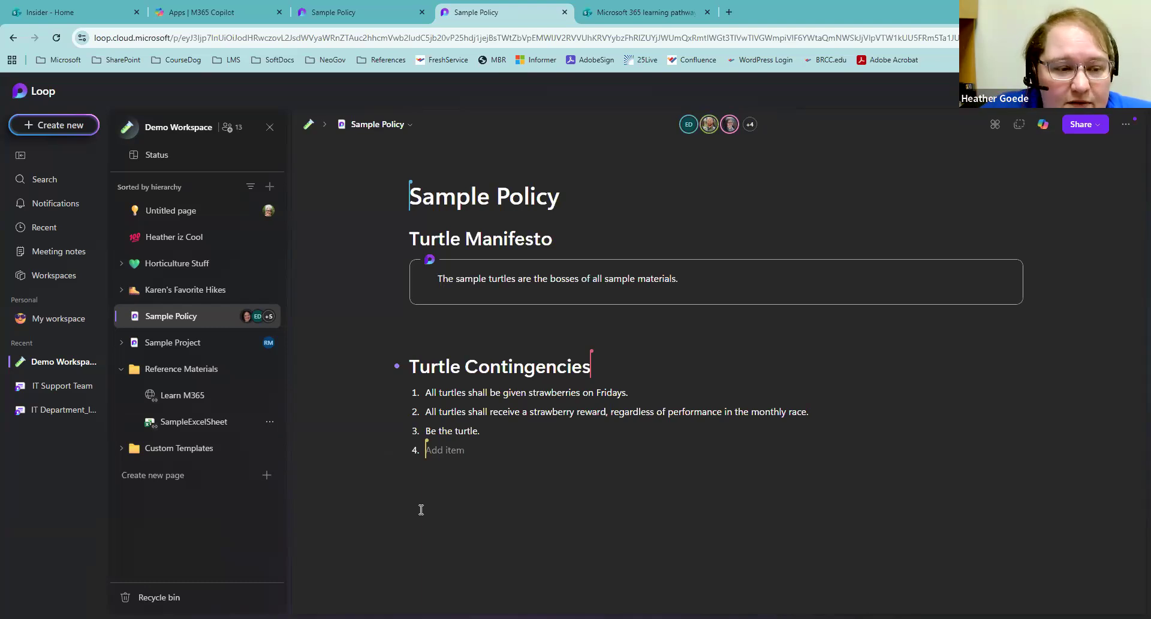
# Step: Switch to the IT Support Team workspace, check the Templates subpages, and expand Scrum Log down to the November 2025 entries
pyautogui.click(63, 385)
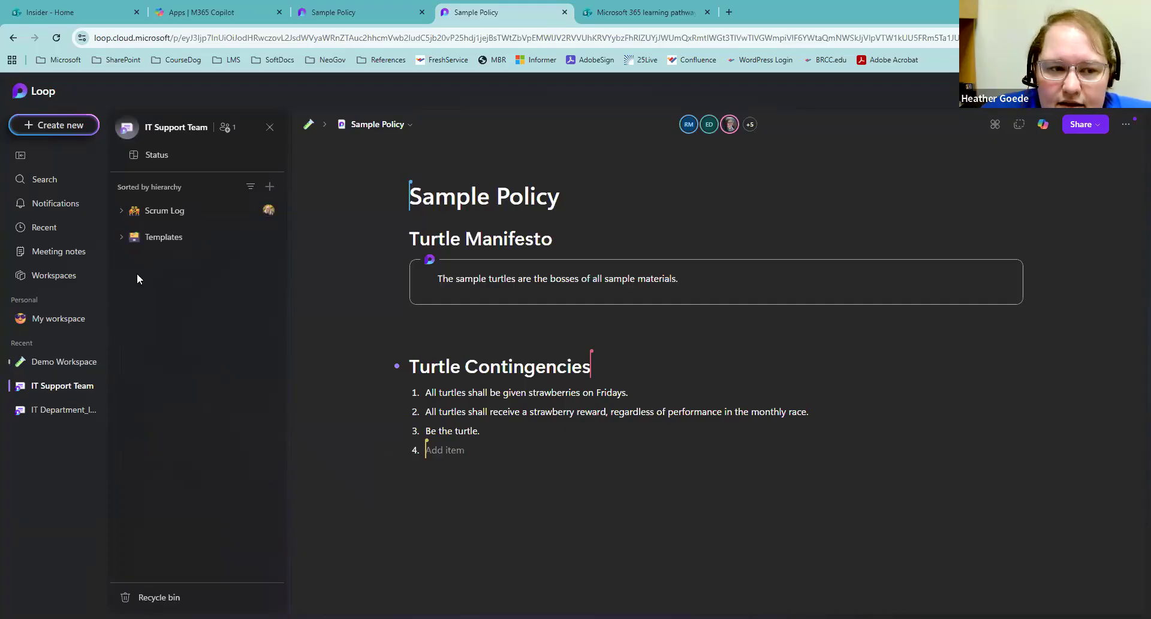
pyautogui.click(122, 238)
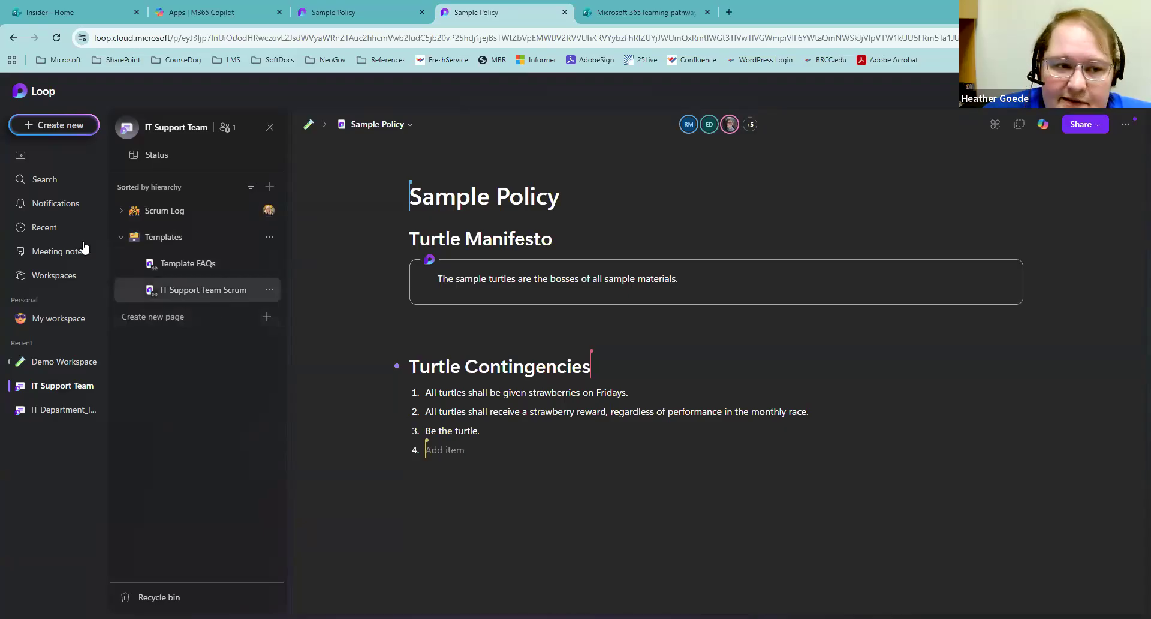
pyautogui.click(121, 238)
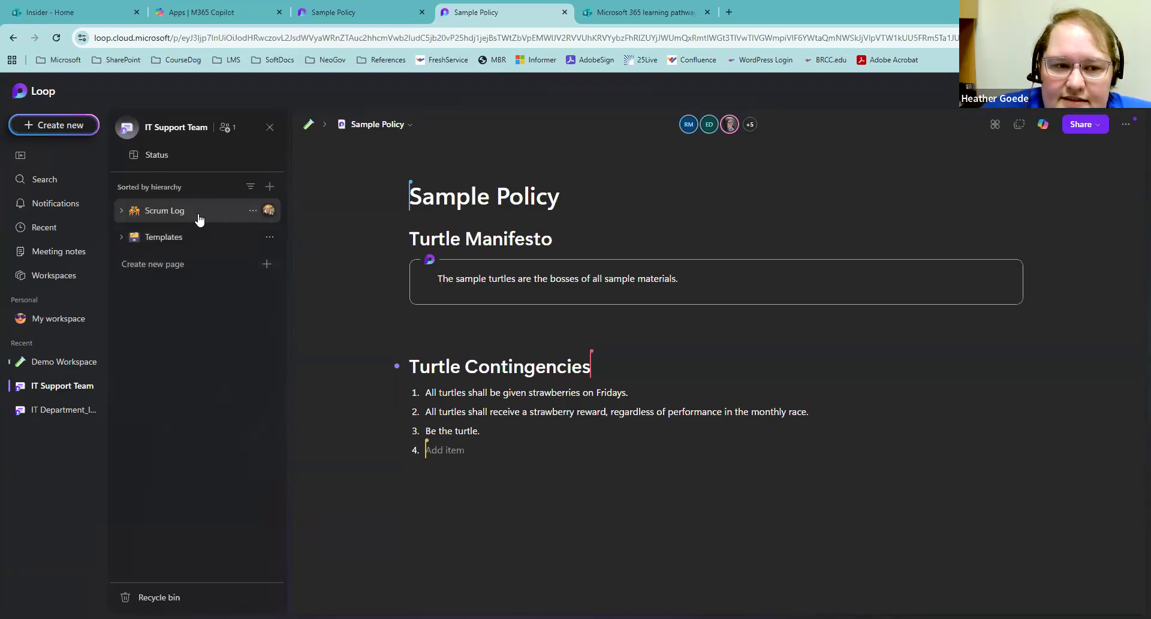
pyautogui.click(119, 213)
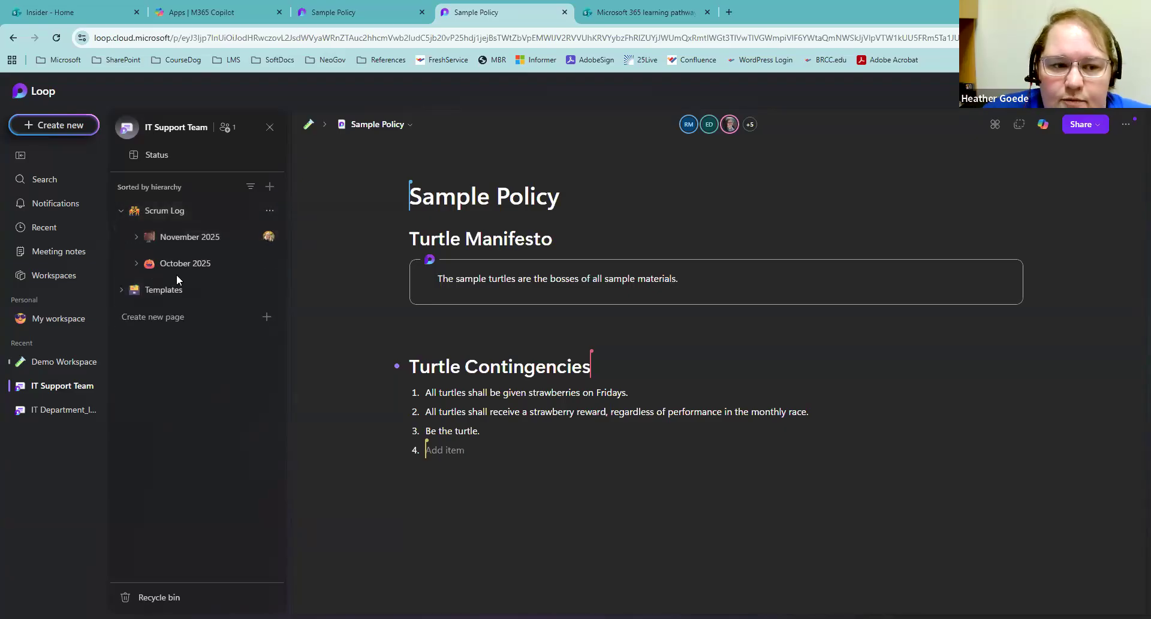
pyautogui.click(136, 236)
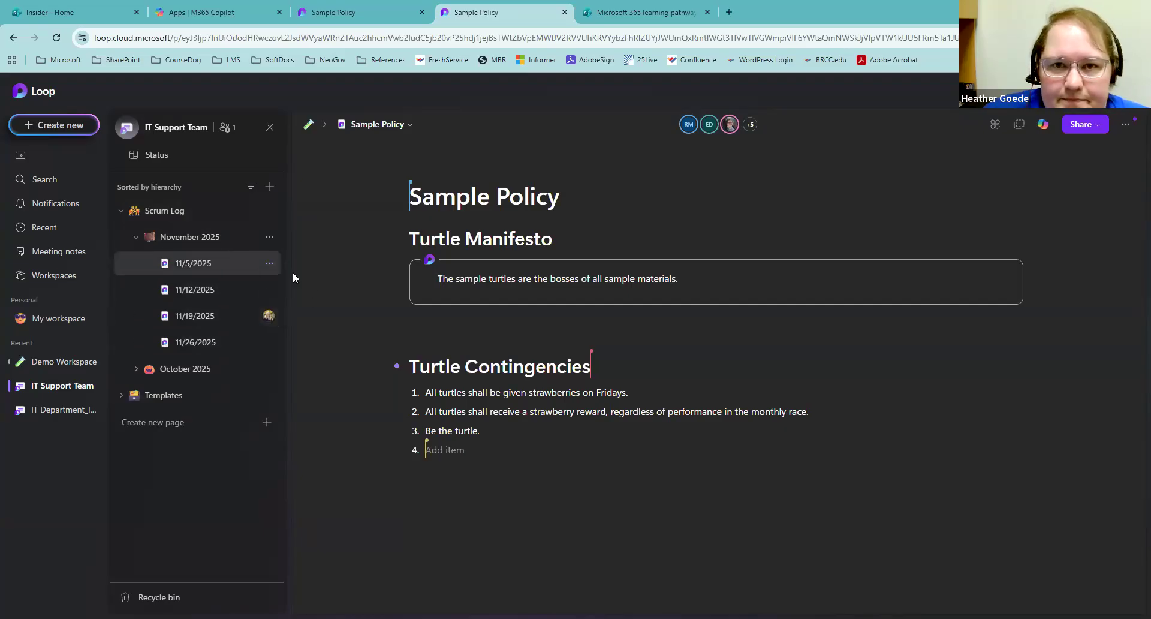
# Step: Return to the Demo Workspace and collapse its Reference Materials folder
pyautogui.click(120, 210)
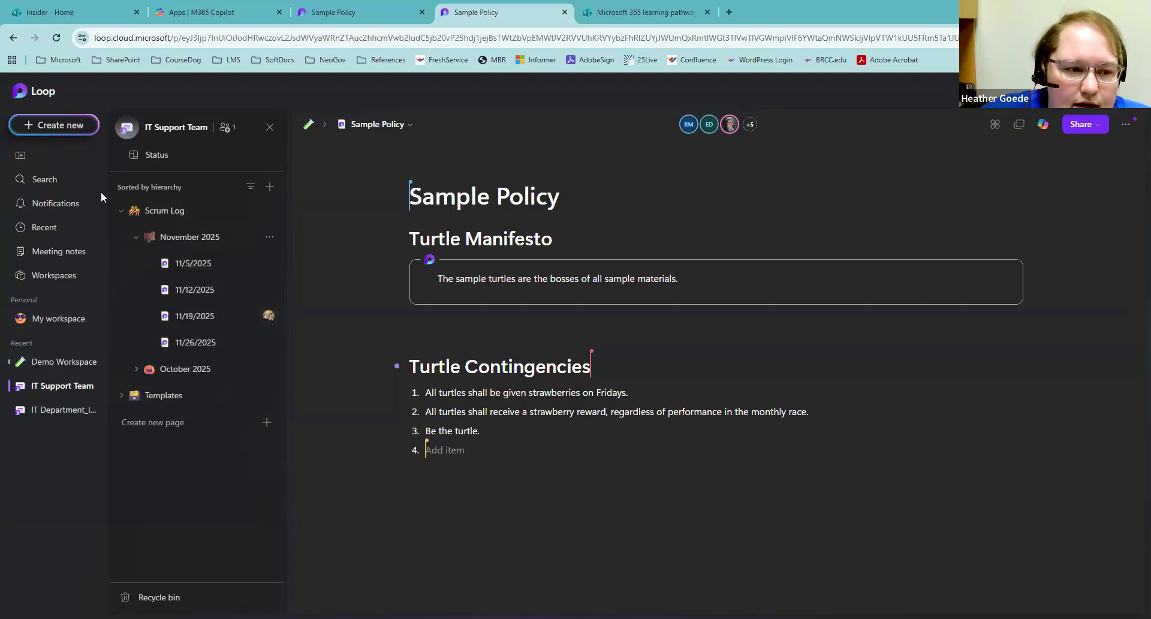
pyautogui.click(84, 367)
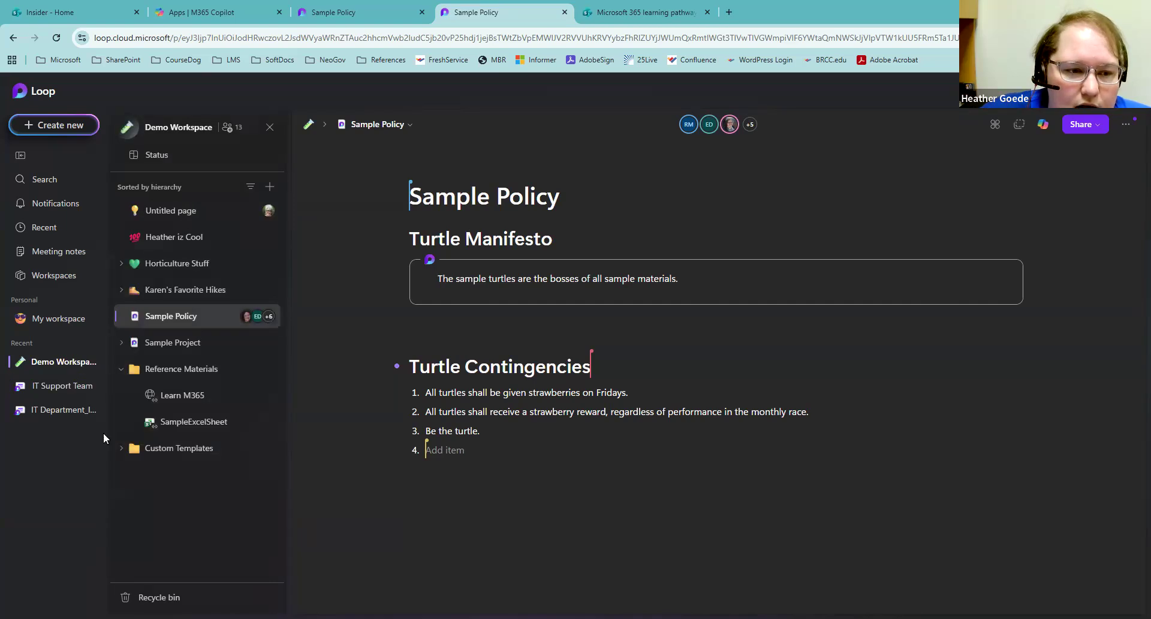
pyautogui.click(121, 368)
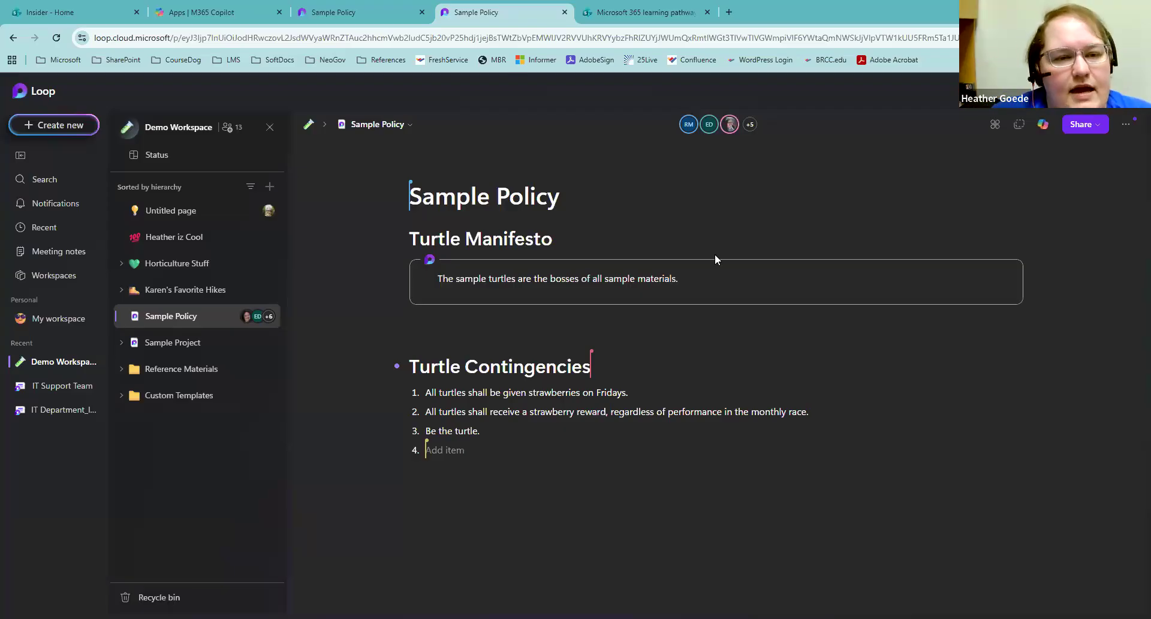
# Step: Switch to Teams, view the Loop app's setup dialog for adding a tab to Demo Channel, and close it without saving
pyautogui.moveTo(715, 255)
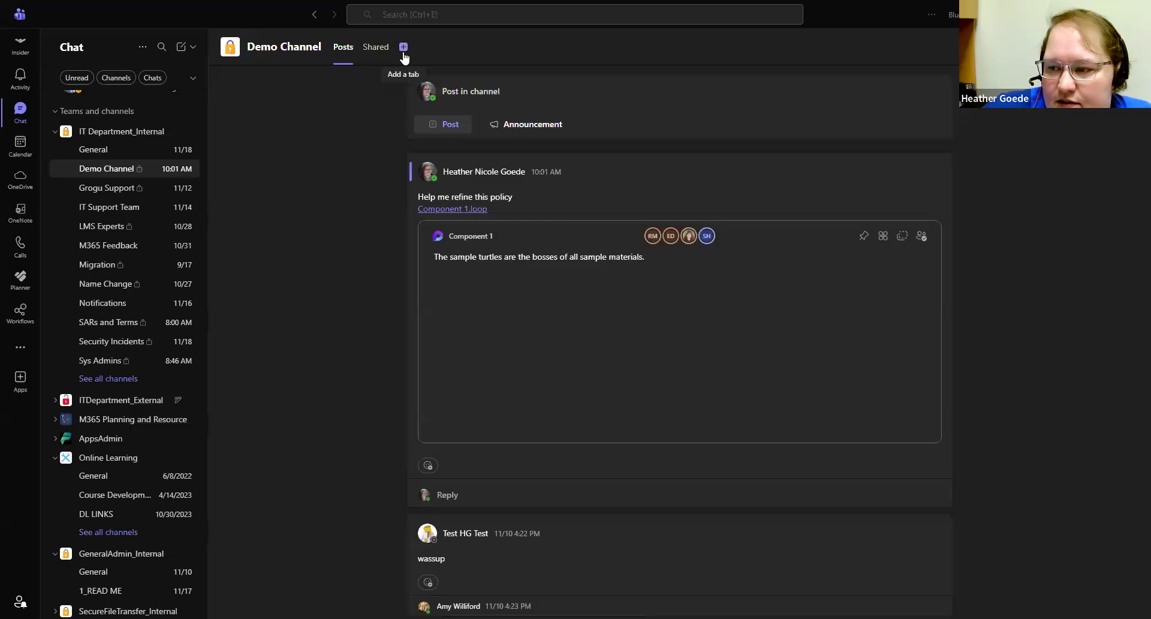
pyautogui.click(404, 48)
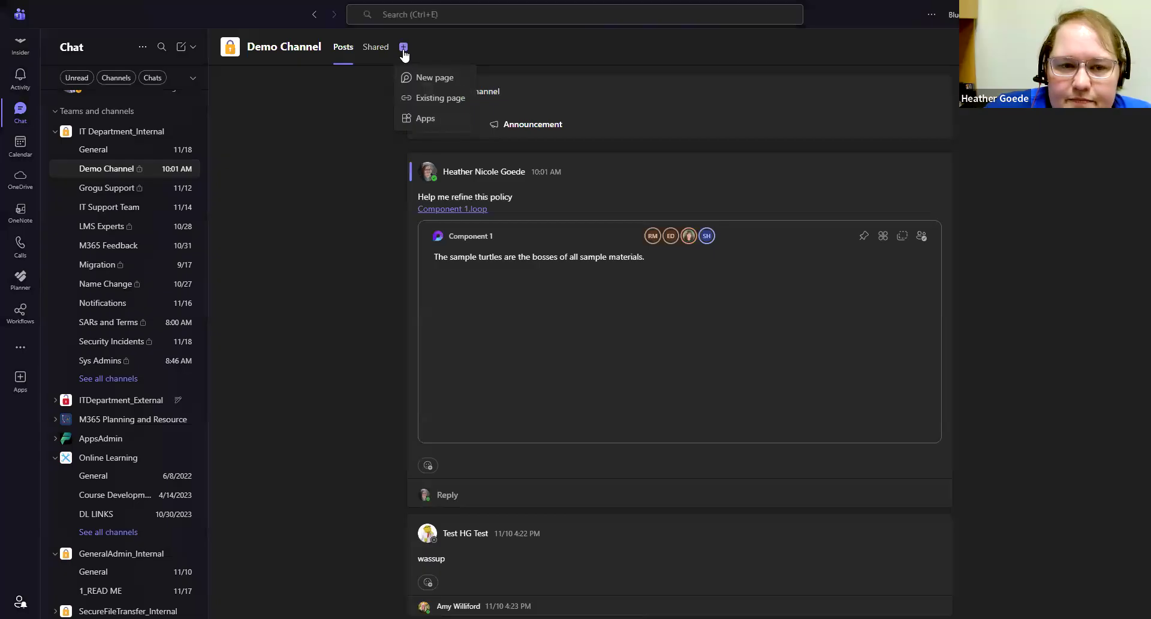
pyautogui.click(461, 119)
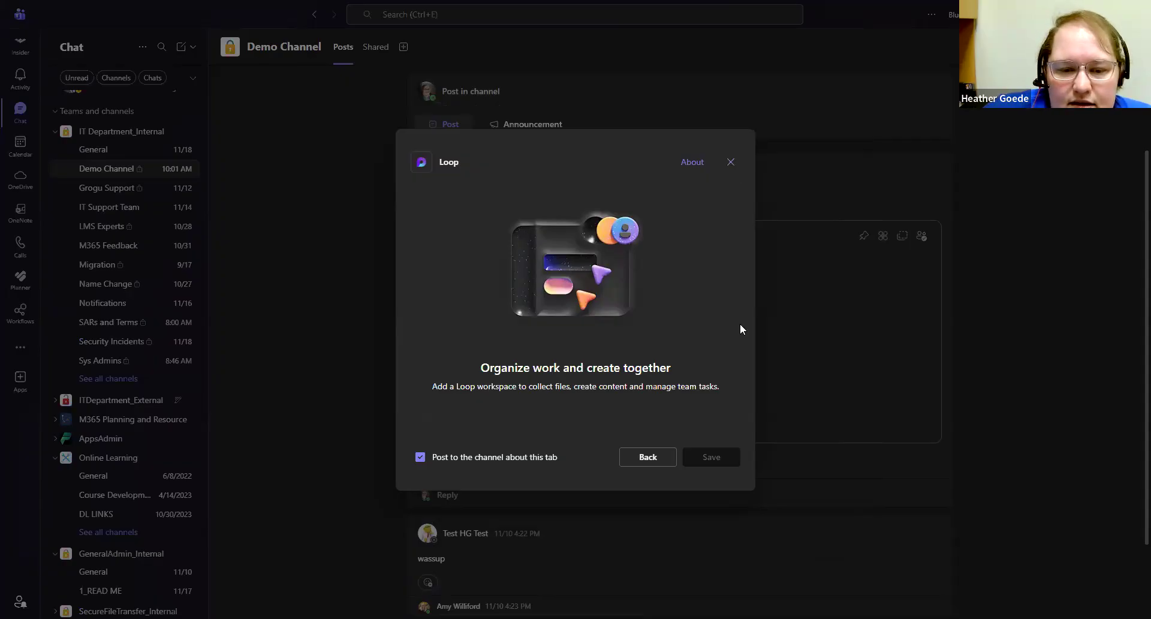
pyautogui.click(732, 162)
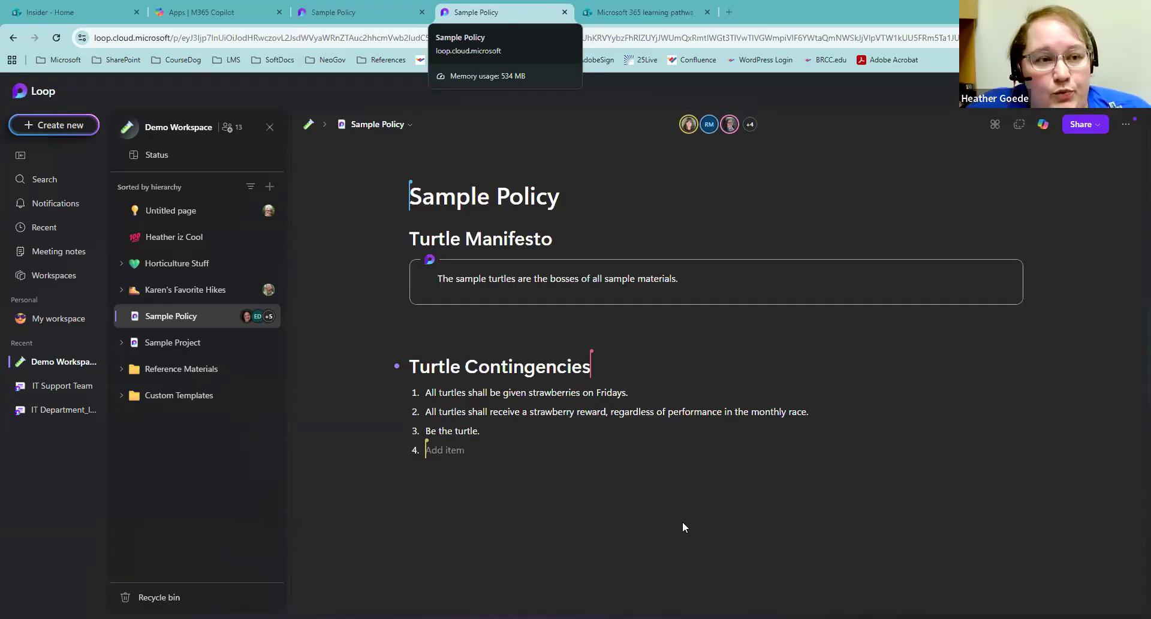
# Step: From the Insider home page in the browser, open the Microsoft 365 apps page and look through the full list of apps
pyautogui.click(95, 13)
pyautogui.click(15, 86)
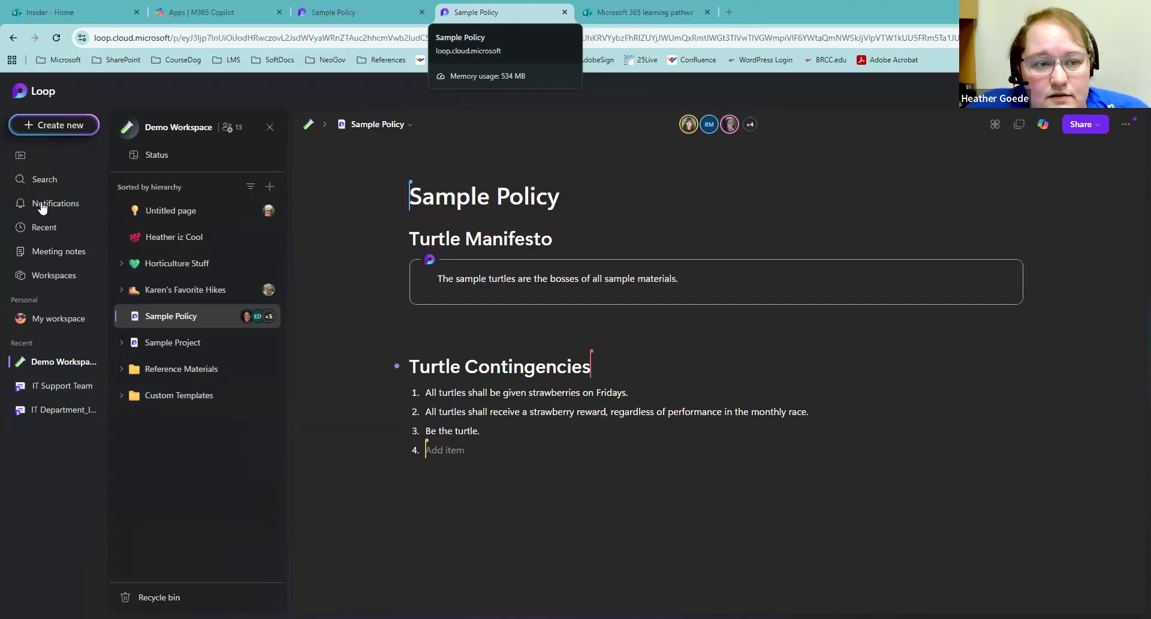
pyautogui.click(282, 432)
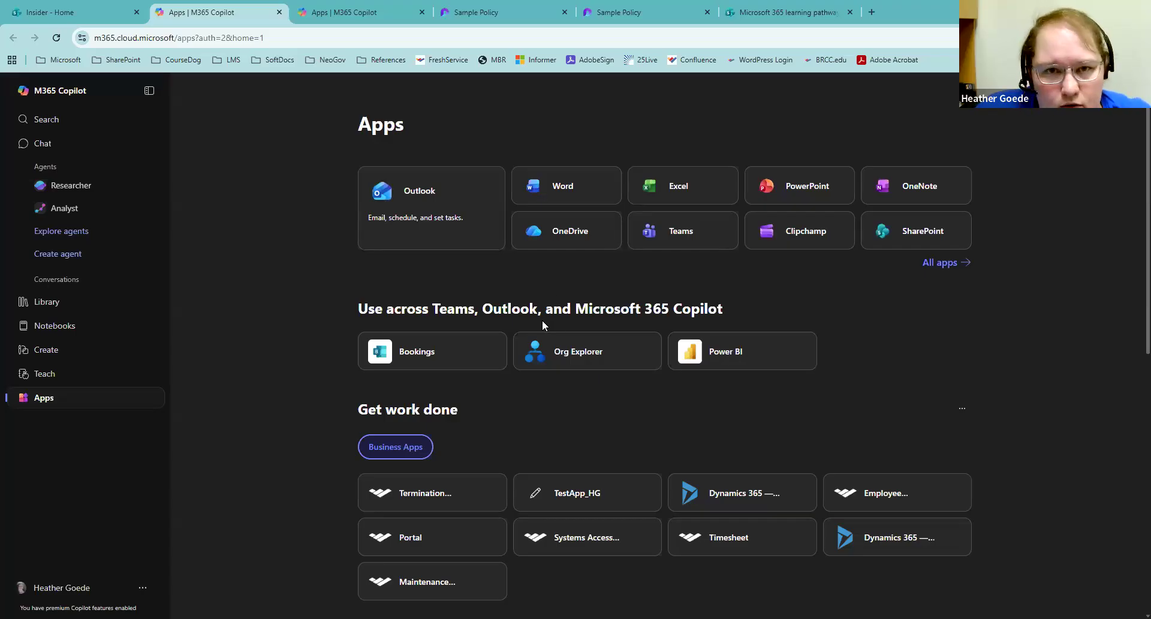
pyautogui.click(940, 264)
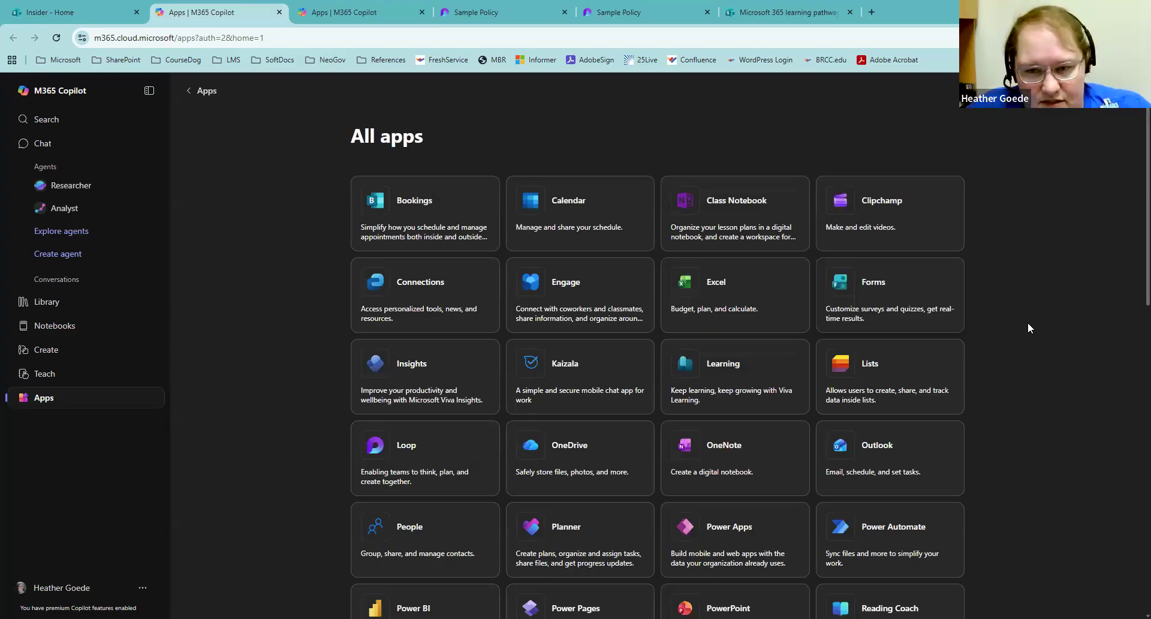
pyautogui.scroll(-2, 1028, 328)
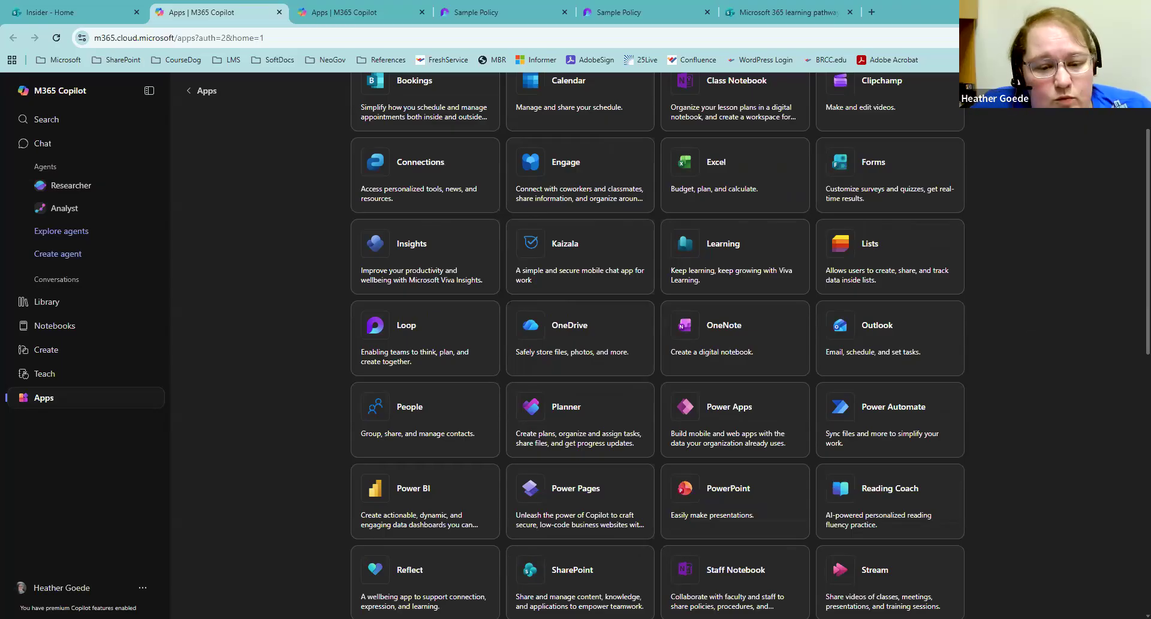
pyautogui.scroll(-4, 1058, 318)
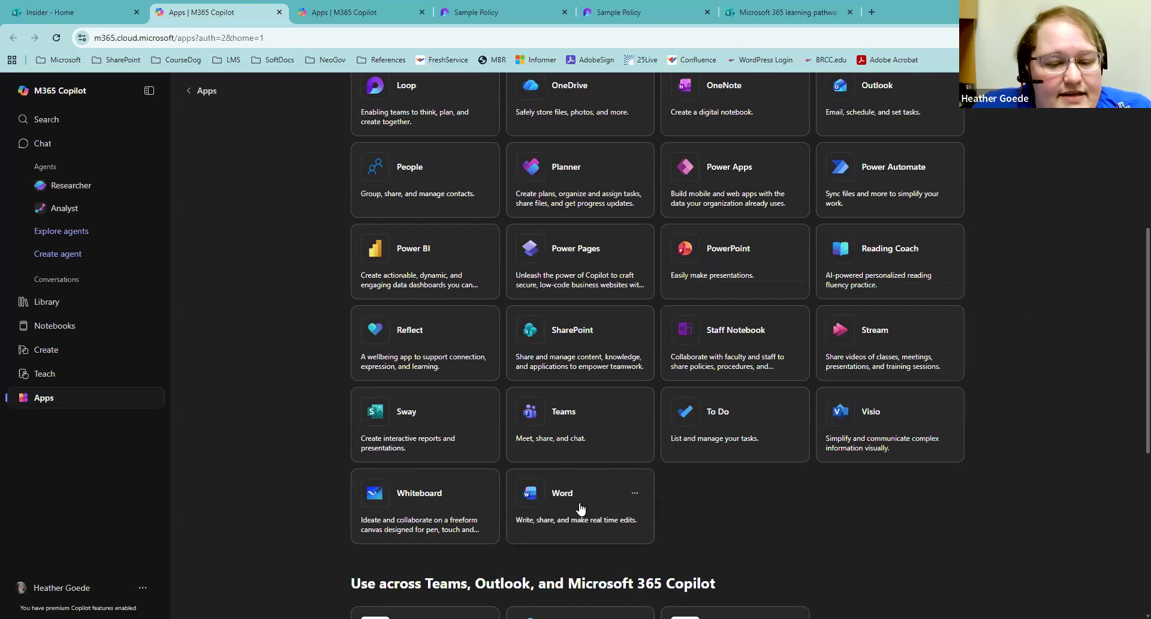
# Step: Launch Word for the web from the app list, view its start page, and return to the list
pyautogui.click(608, 518)
pyautogui.click(327, 15)
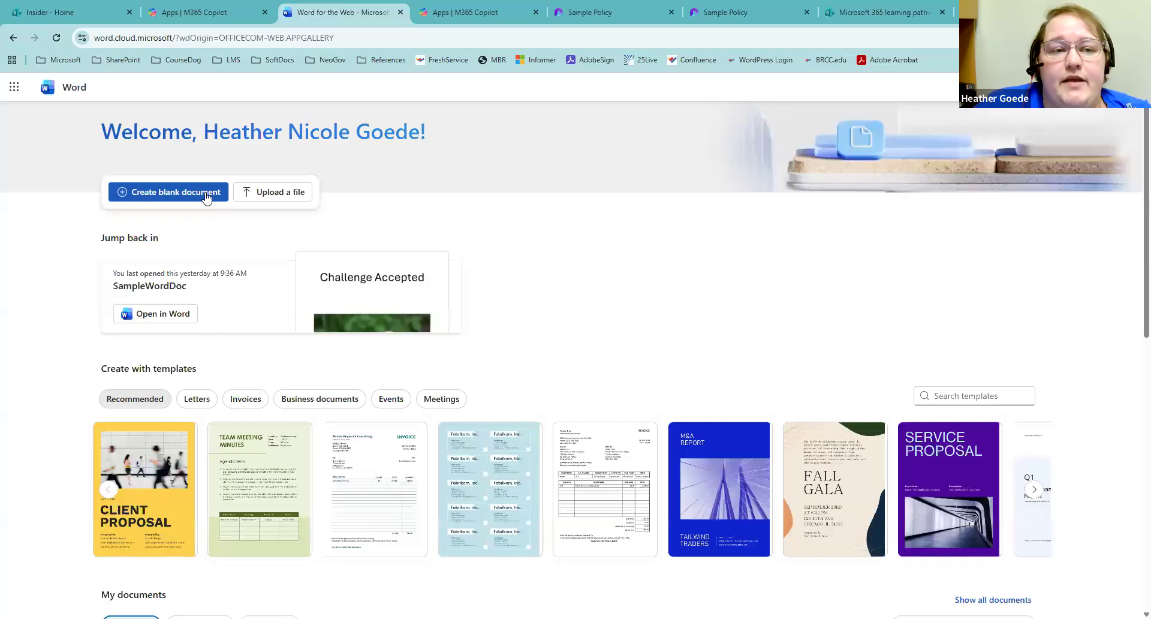
pyautogui.click(202, 13)
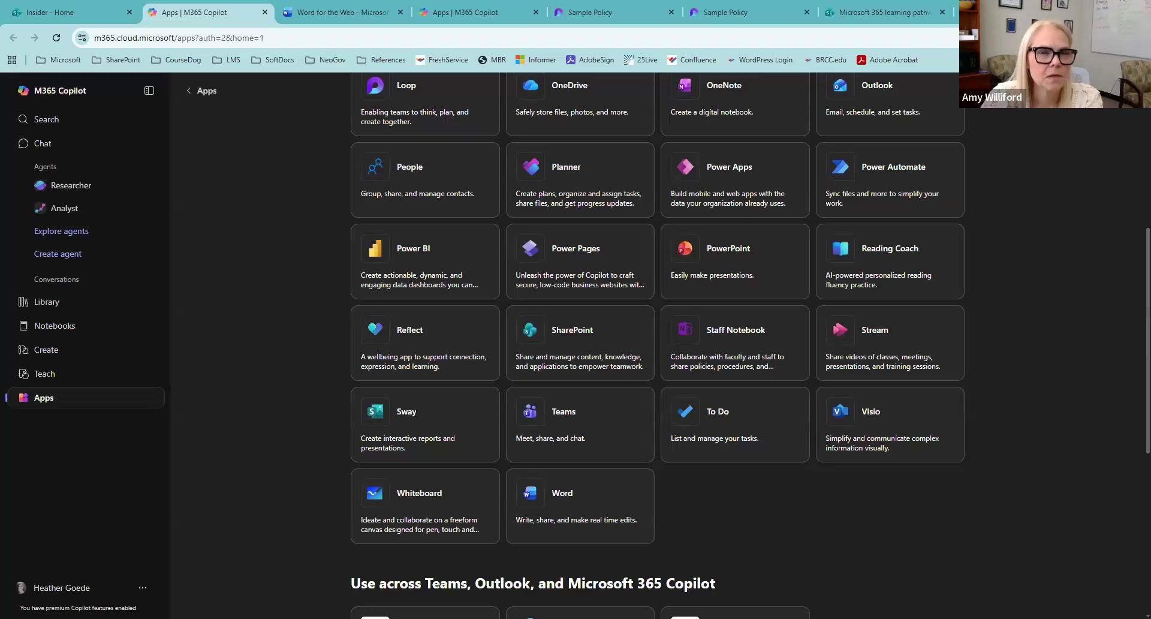
# Step: Dismiss the link-copied message on the Sample Policy page, and close the duplicate Sample Policy and Microsoft 365 learning pathways browser tabs
pyautogui.click(617, 17)
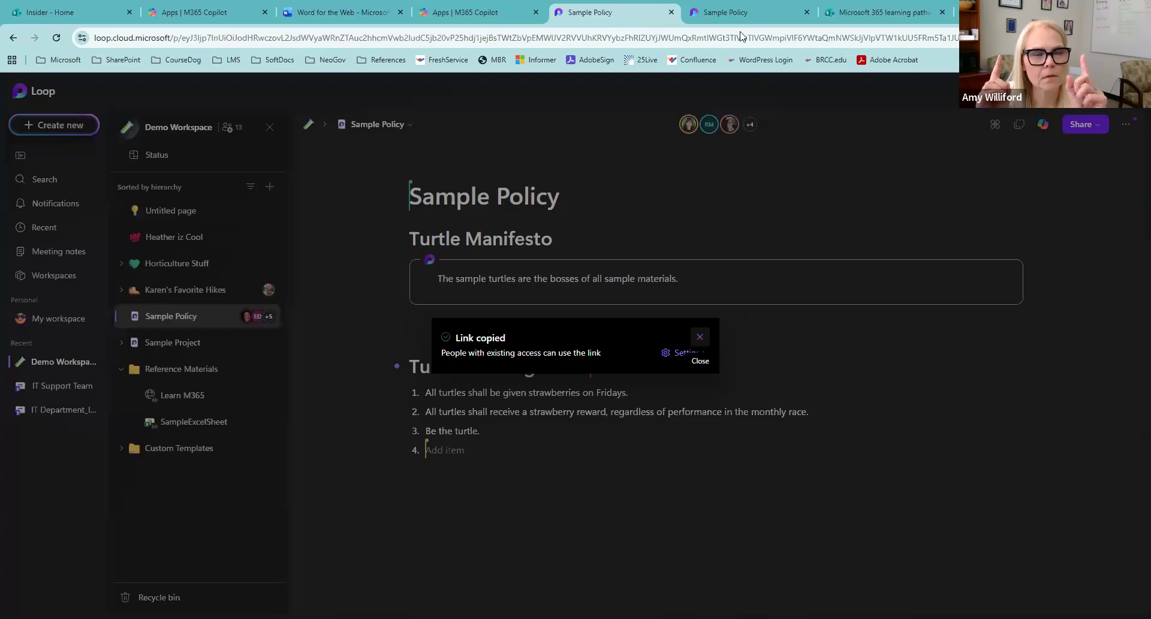
pyautogui.click(699, 337)
pyautogui.click(807, 13)
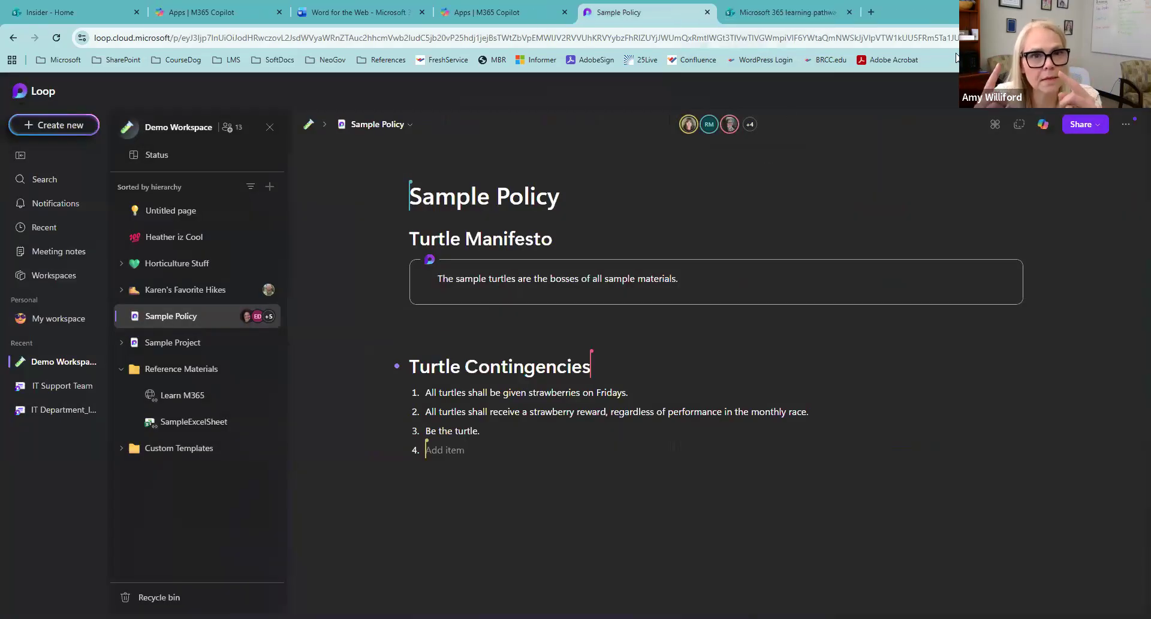
pyautogui.click(849, 12)
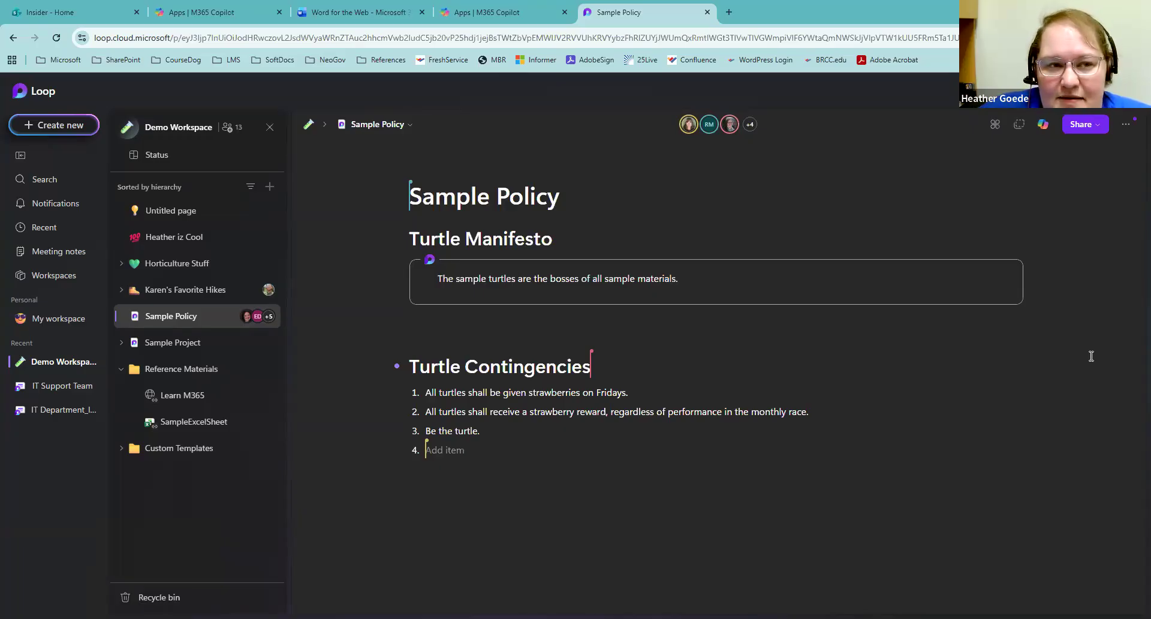
# Step: View the Learn M365 site from the Insider home page, and return to the Sample Policy page in Loop
pyautogui.click(90, 11)
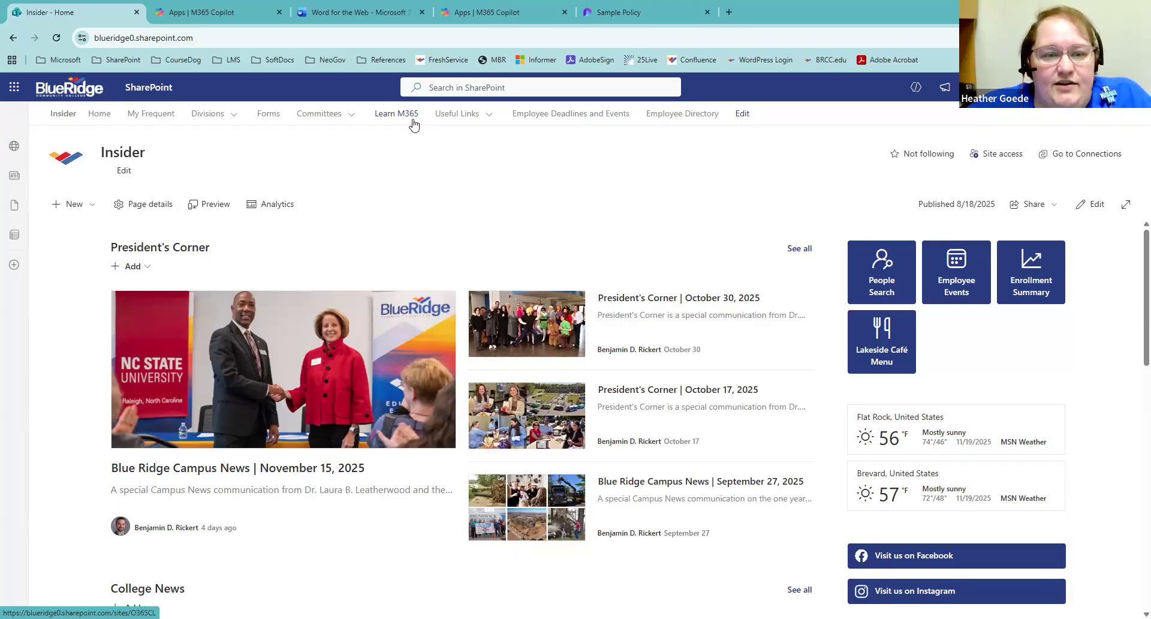
pyautogui.click(413, 123)
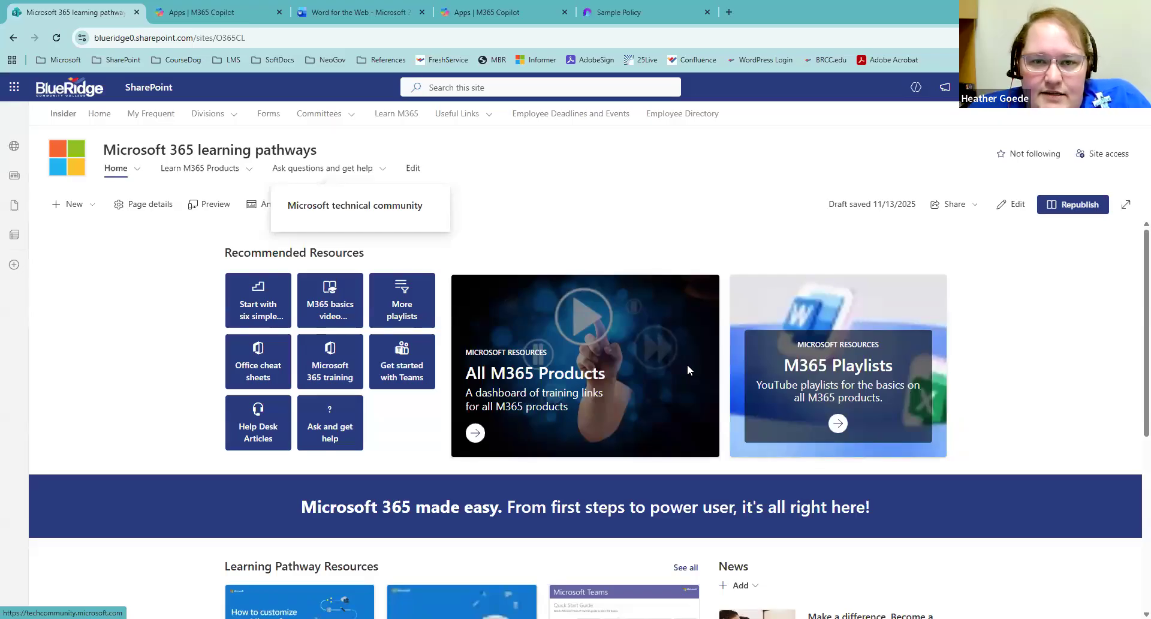
pyautogui.click(643, 13)
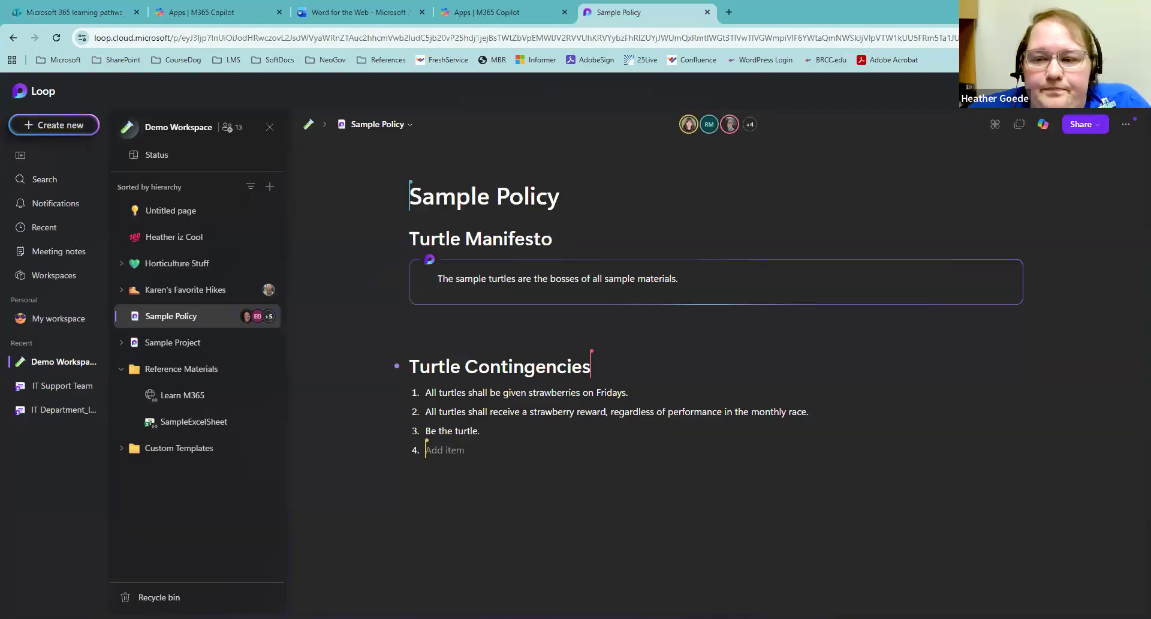
# Step: Review the sharing options for the Sample Policy page (Workspace, Page link, Loop component) without sharing anything
pyautogui.click(1100, 127)
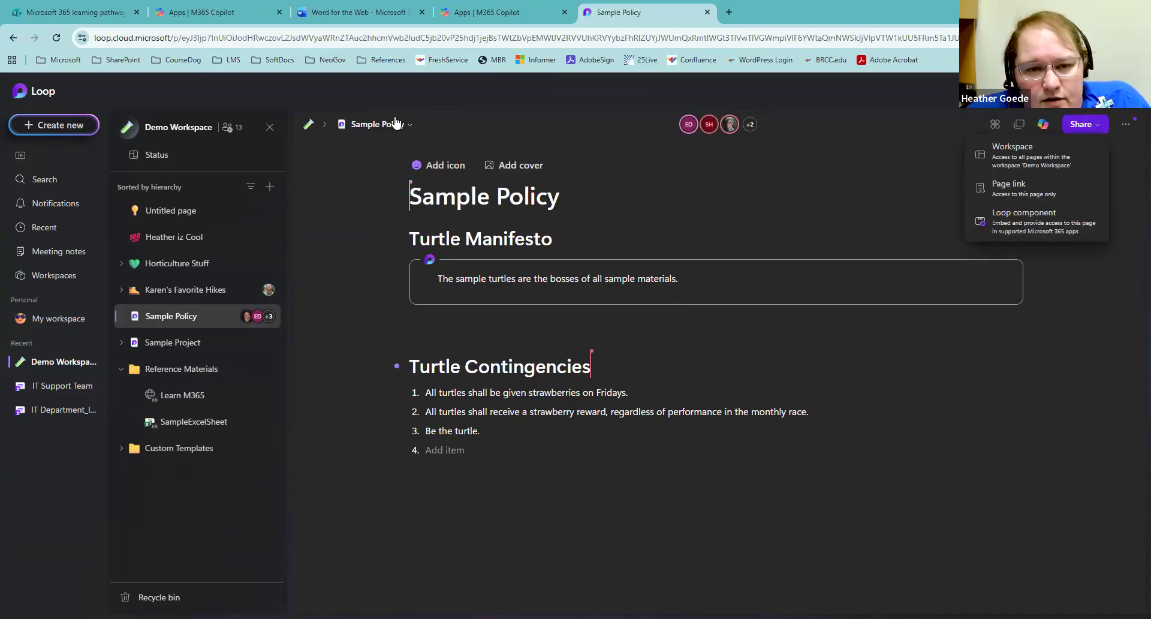
pyautogui.click(1131, 158)
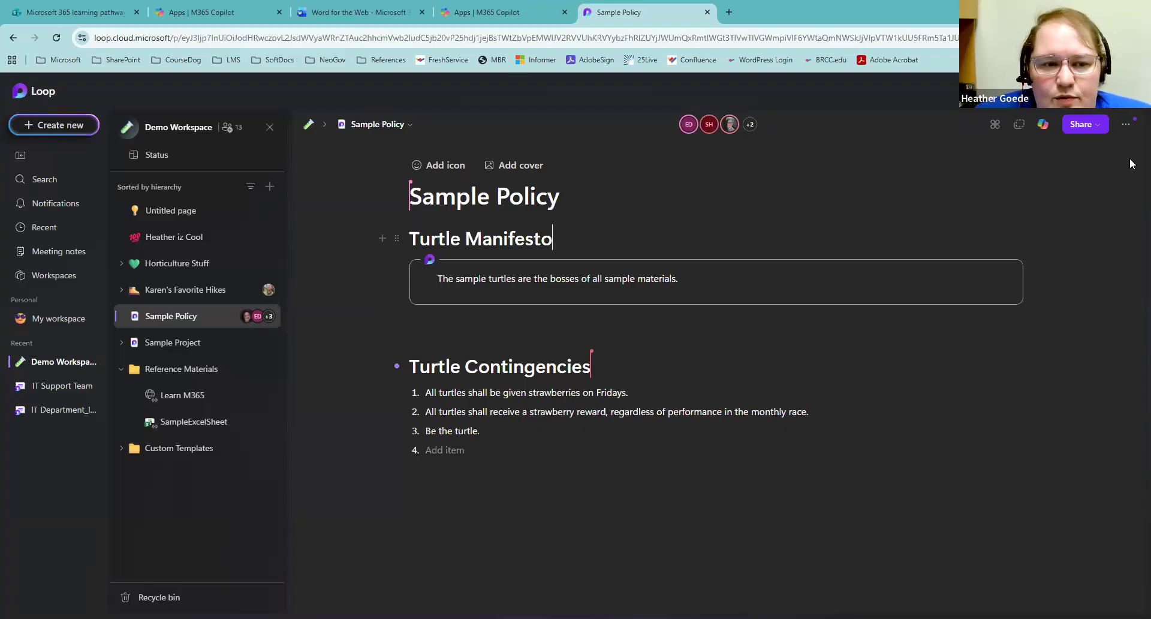
pyautogui.moveTo(1018, 245)
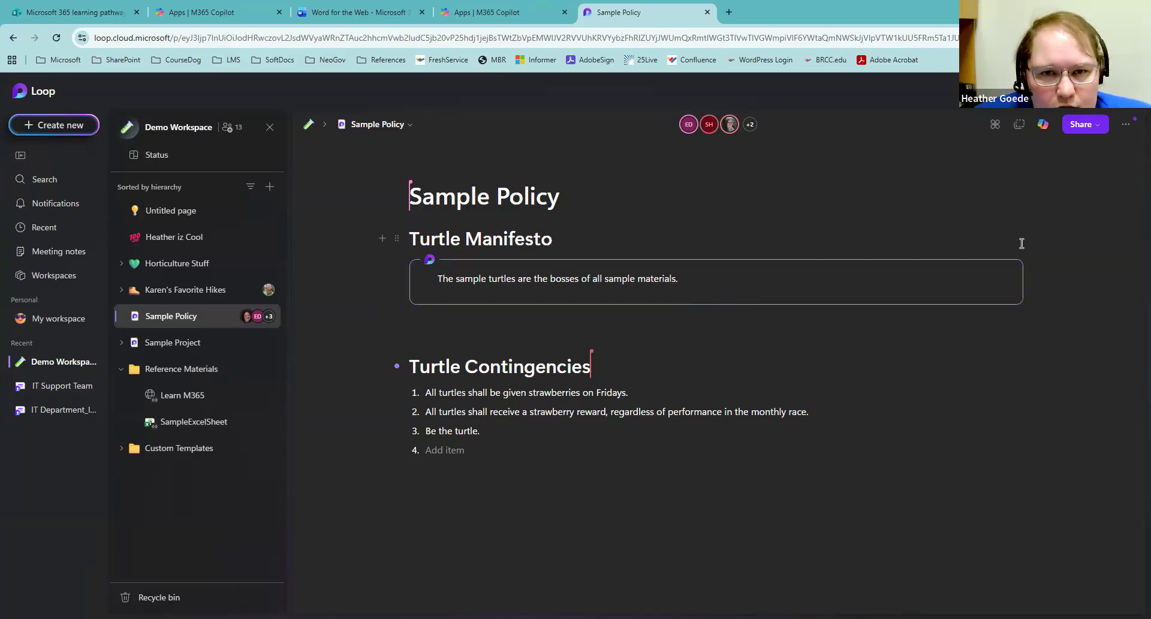
pyautogui.click(1084, 124)
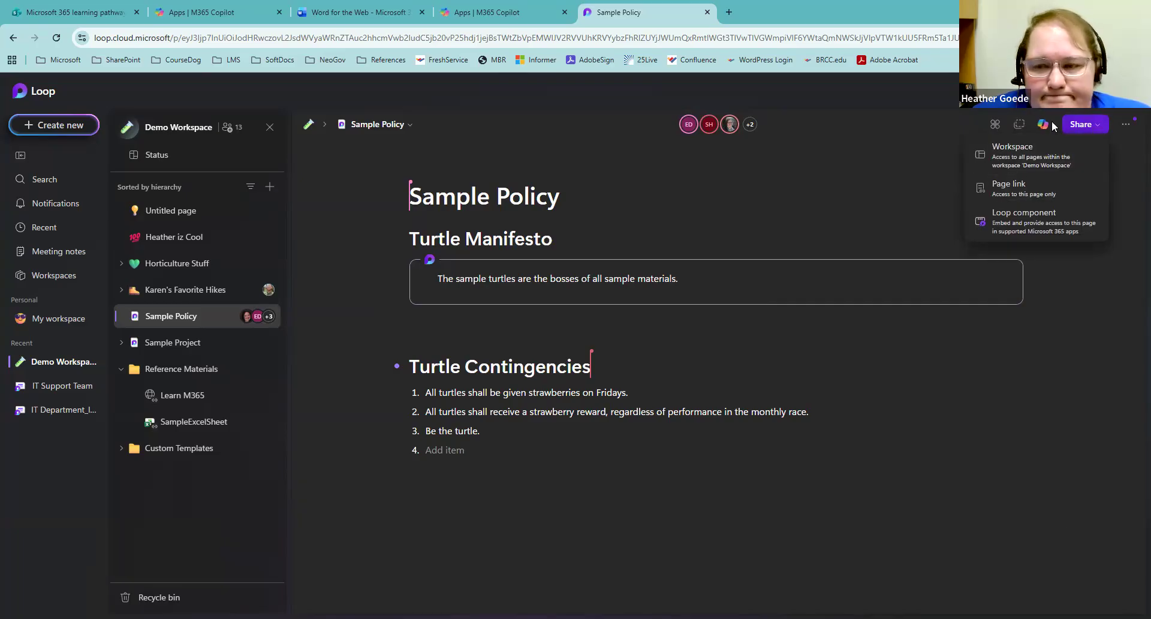
pyautogui.press('Escape')
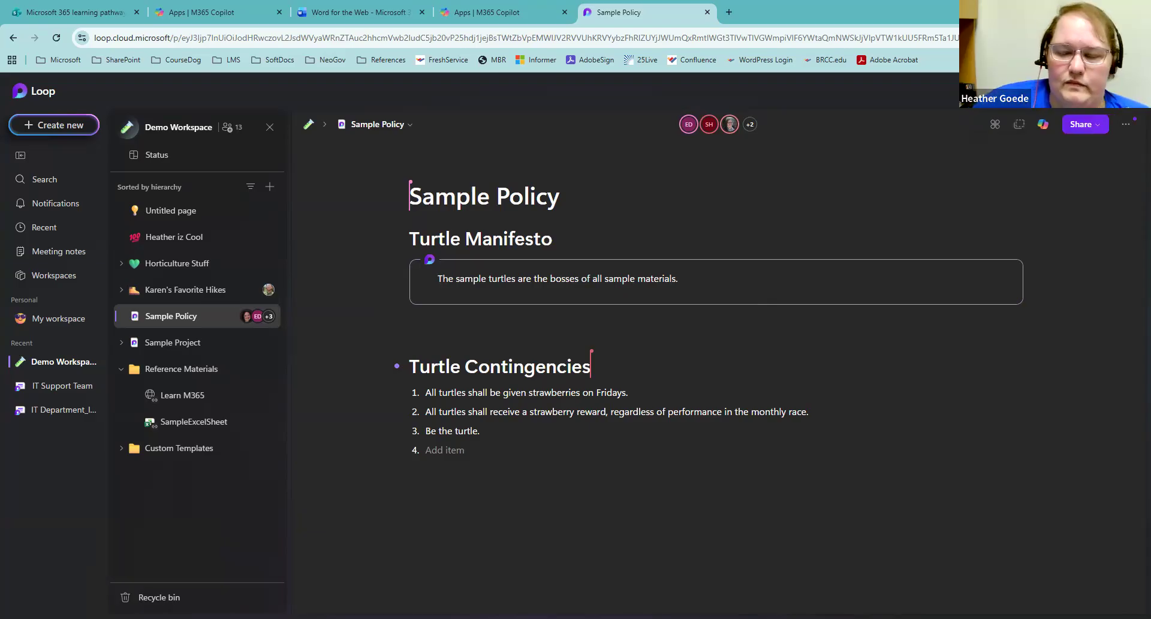